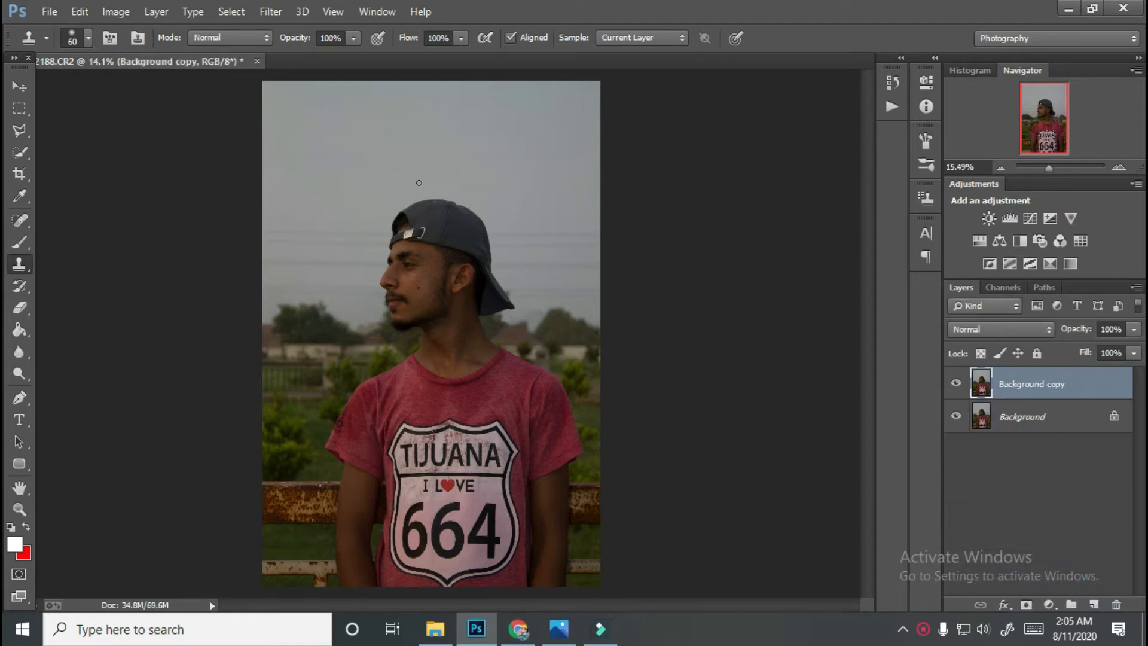
# - Open the Background copy layer in the Camera Raw Filter
pyautogui.scroll(5, 425, 276)
pyautogui.scroll(-5, 428, 279)
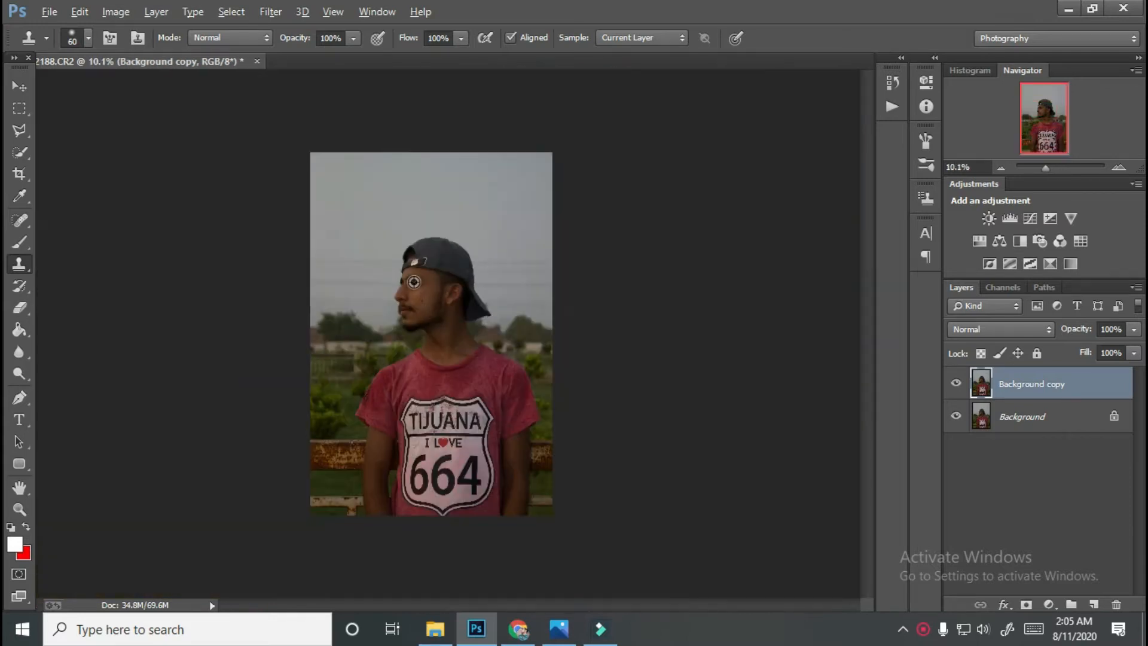
pyautogui.click(270, 14)
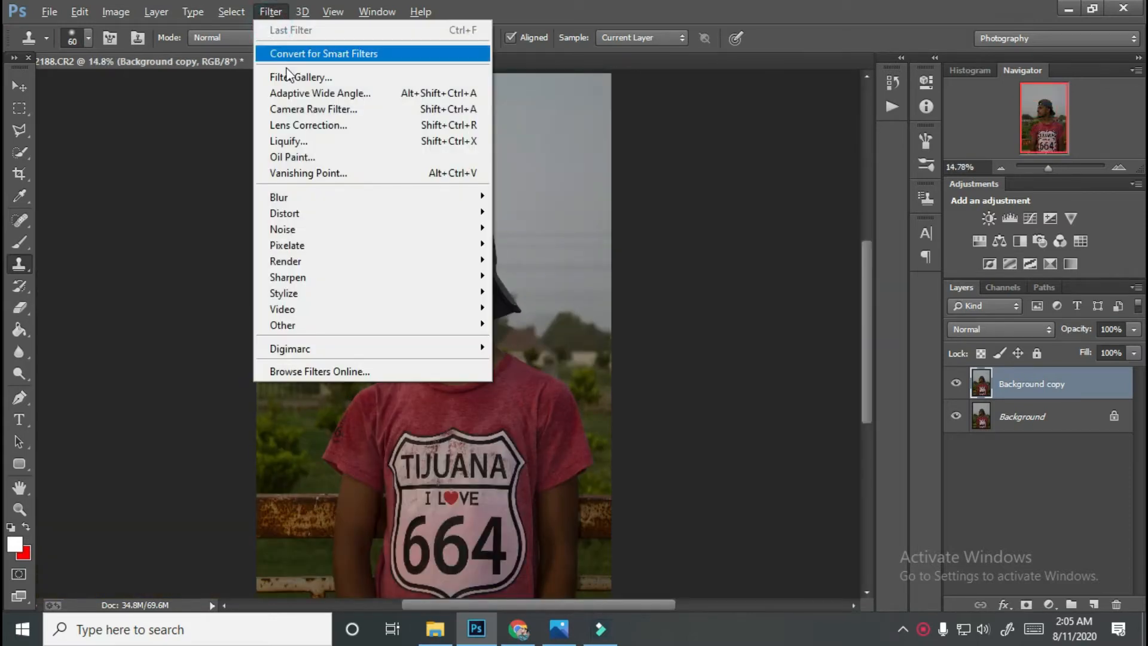
pyautogui.click(317, 114)
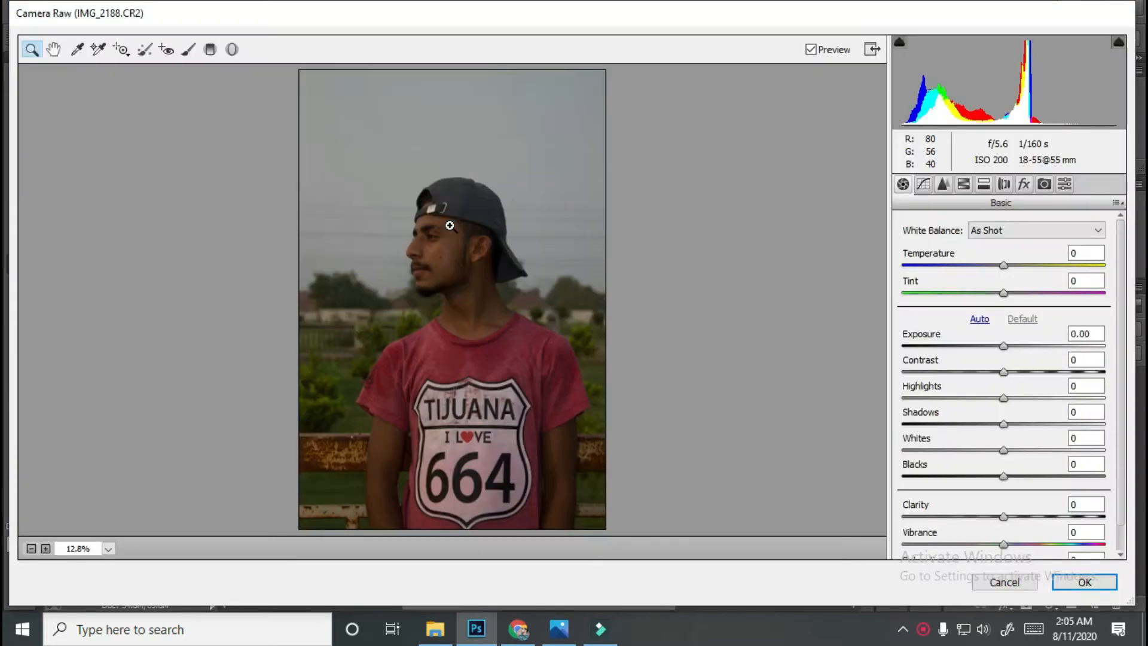
pyautogui.click(449, 225)
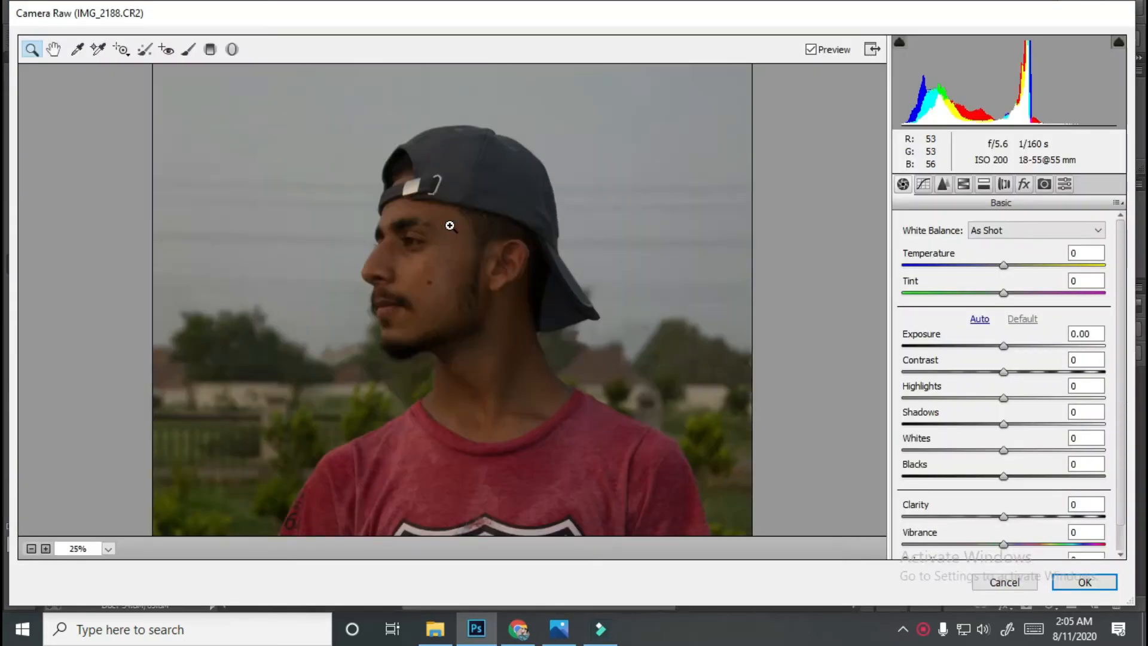
# - Set Temperature to -13, Tint -3, Exposure +0.55, Contrast -27, Highlights +65, Shadows +65 and Whites -59
pyautogui.moveTo(1012, 266); pyautogui.dragTo(1003, 290)
pyautogui.moveTo(1006, 346); pyautogui.dragTo(1067, 418)
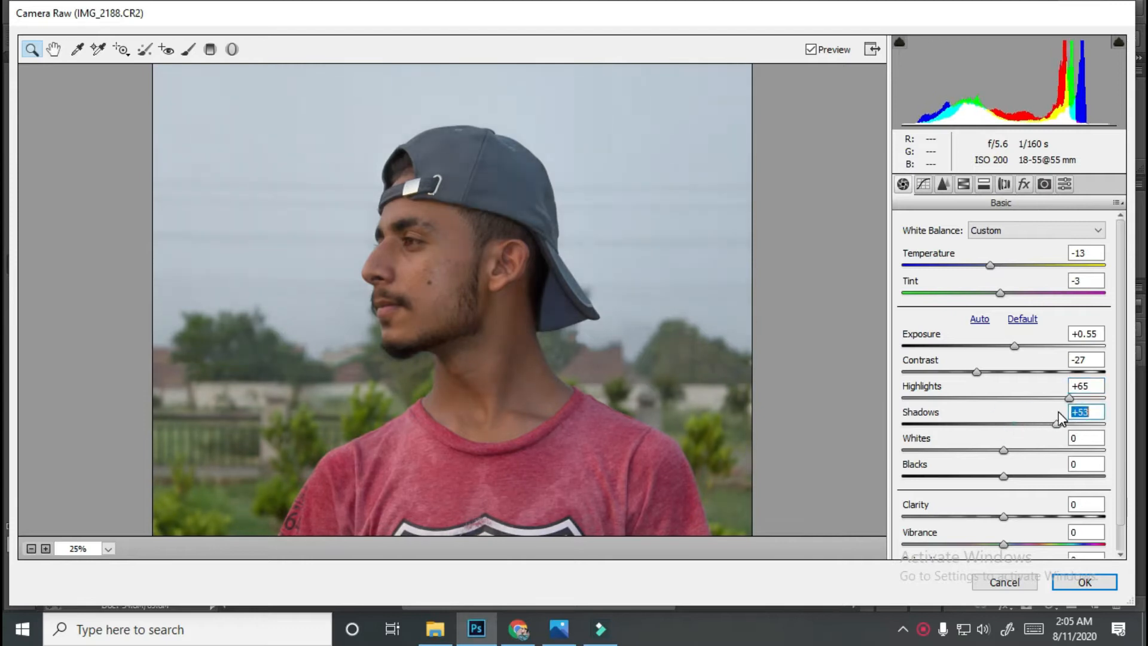
pyautogui.moveTo(1003, 449); pyautogui.dragTo(943, 448)
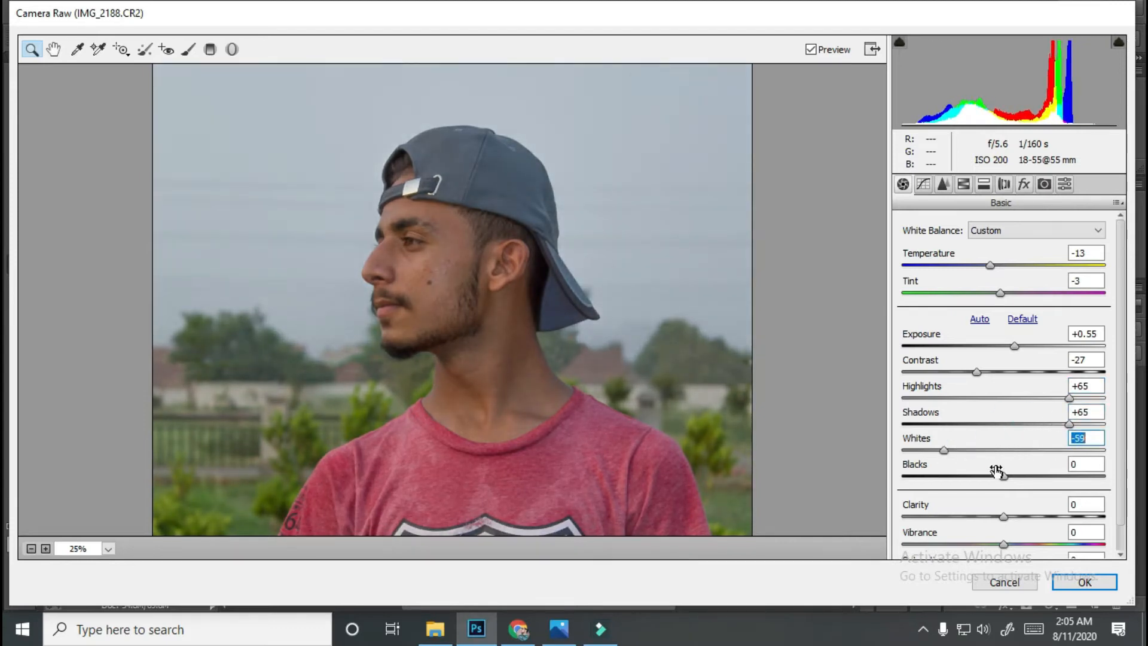
# - Set Blacks to +45, Clarity to +8, Vibrance to +84 and Saturation to -19 in the basic adjustments
pyautogui.moveTo(1006, 476); pyautogui.dragTo(1088, 518)
pyautogui.scroll(-1, 1054, 478)
pyautogui.moveTo(1003, 544); pyautogui.dragTo(991, 545)
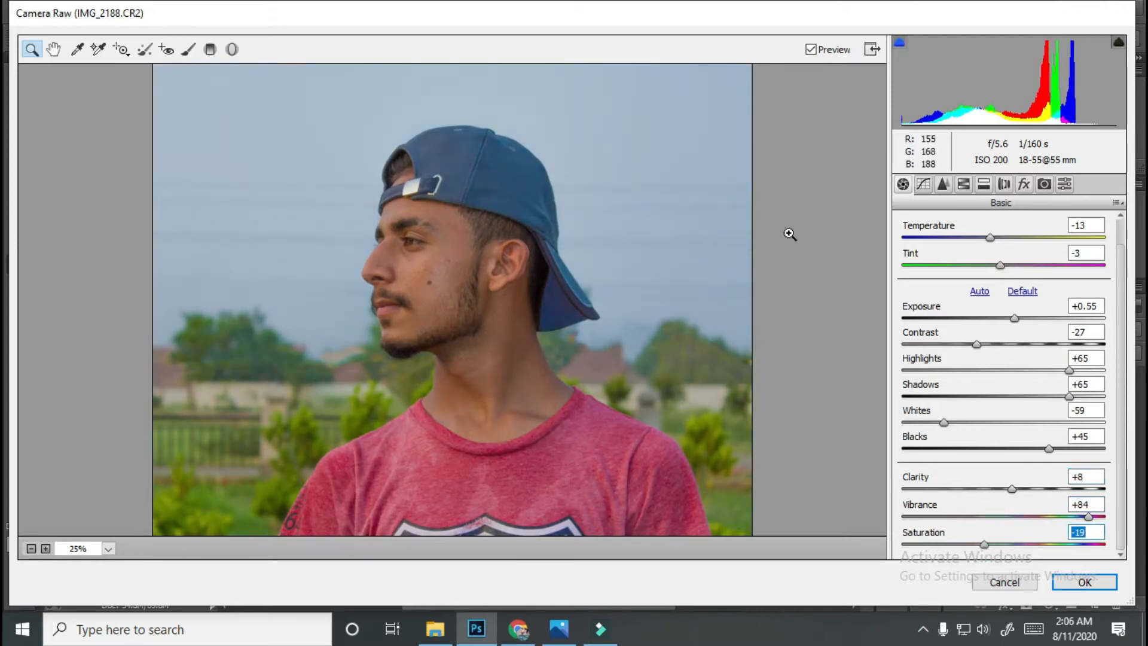
# - Shape the parametric tone curve with Highlights +31, Lights -12, Darks +30 and Shadows -13
pyautogui.click(924, 184)
pyautogui.moveTo(1003, 489); pyautogui.dragTo(991, 544)
pyautogui.scroll(-1, 1012, 524)
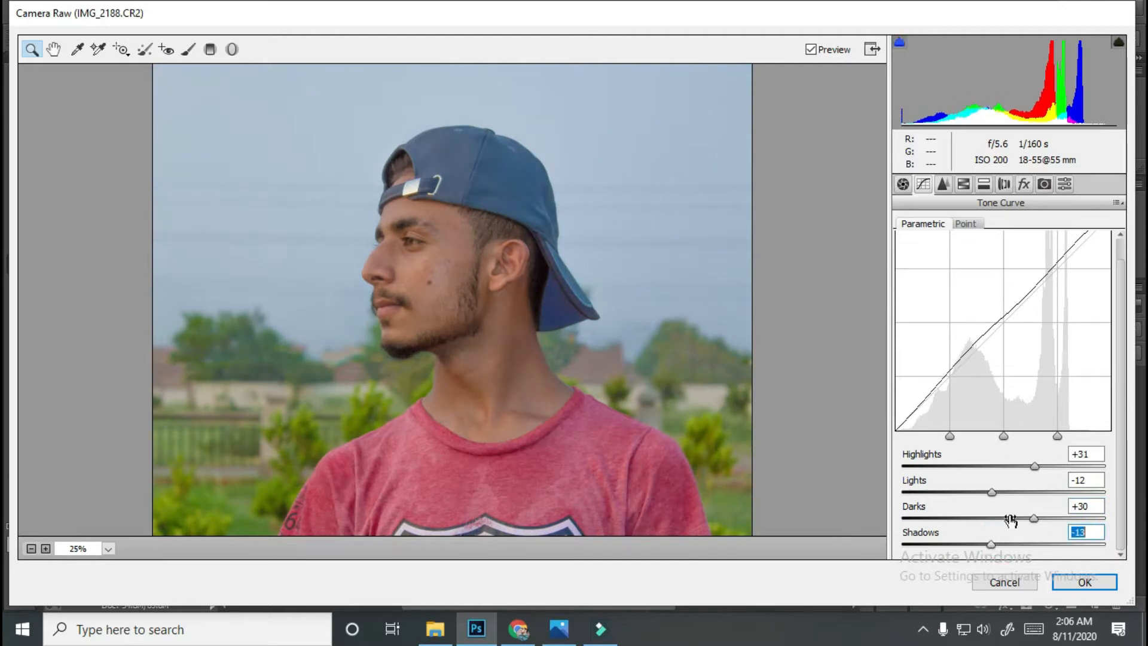
pyautogui.click(944, 184)
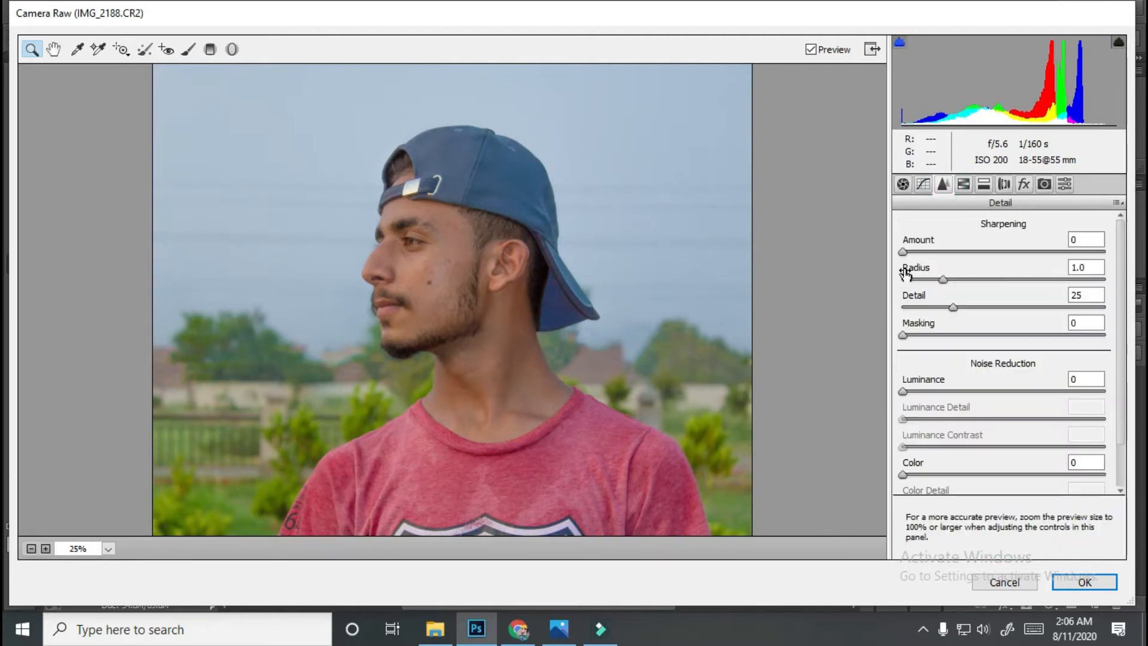
pyautogui.click(959, 184)
pyautogui.click(947, 186)
pyautogui.moveTo(909, 252); pyautogui.dragTo(881, 249)
# - Shift the HSL hues, setting Yellows to -48, Greens to -2, Aquas to -6 and Blues to -23
pyautogui.click(958, 184)
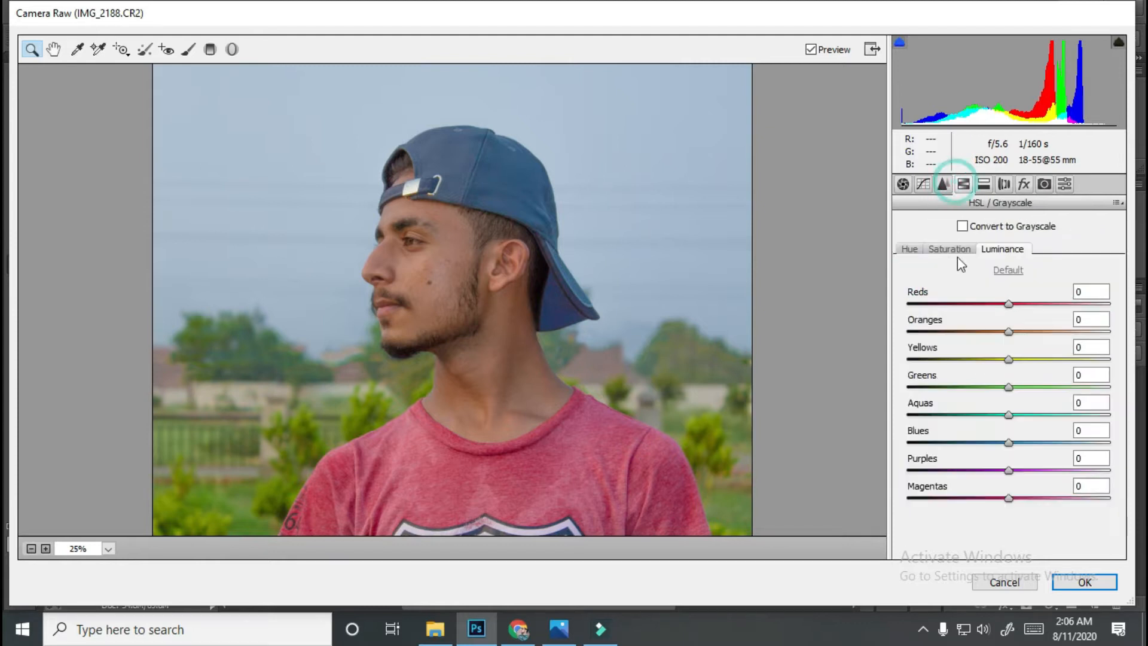
pyautogui.click(922, 252)
pyautogui.keyDown('alt'); pyautogui.click(713, 264); pyautogui.keyUp('alt')
pyautogui.click(998, 386)
pyautogui.moveTo(964, 394); pyautogui.dragTo(1002, 416)
pyautogui.moveTo(1008, 443); pyautogui.dragTo(985, 443)
pyautogui.moveTo(1007, 360); pyautogui.dragTo(959, 360)
pyautogui.click(785, 322)
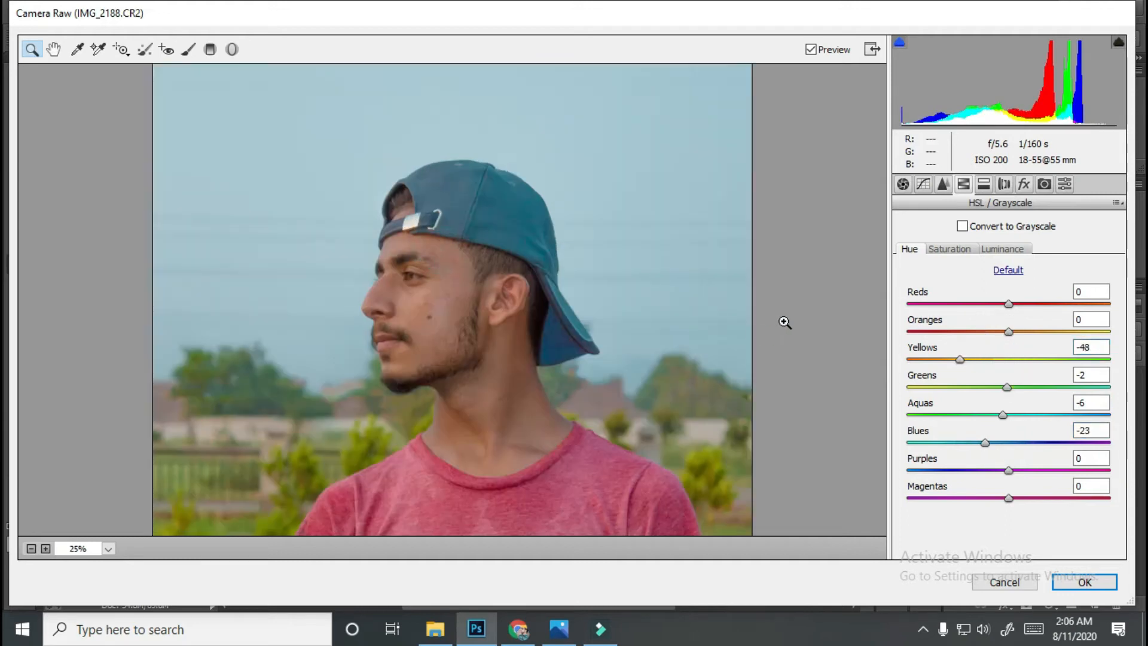
pyautogui.moveTo(1009, 332)
pyautogui.mouseDown()
pyautogui.moveTo(1048, 332)
pyautogui.moveTo(996, 344)
pyautogui.moveTo(1010, 347)
pyautogui.mouseUp()
# - Set the HSL saturation of Yellows to +20, Greens to +44, Blues to +96 and Aquas to -100
pyautogui.click(959, 249)
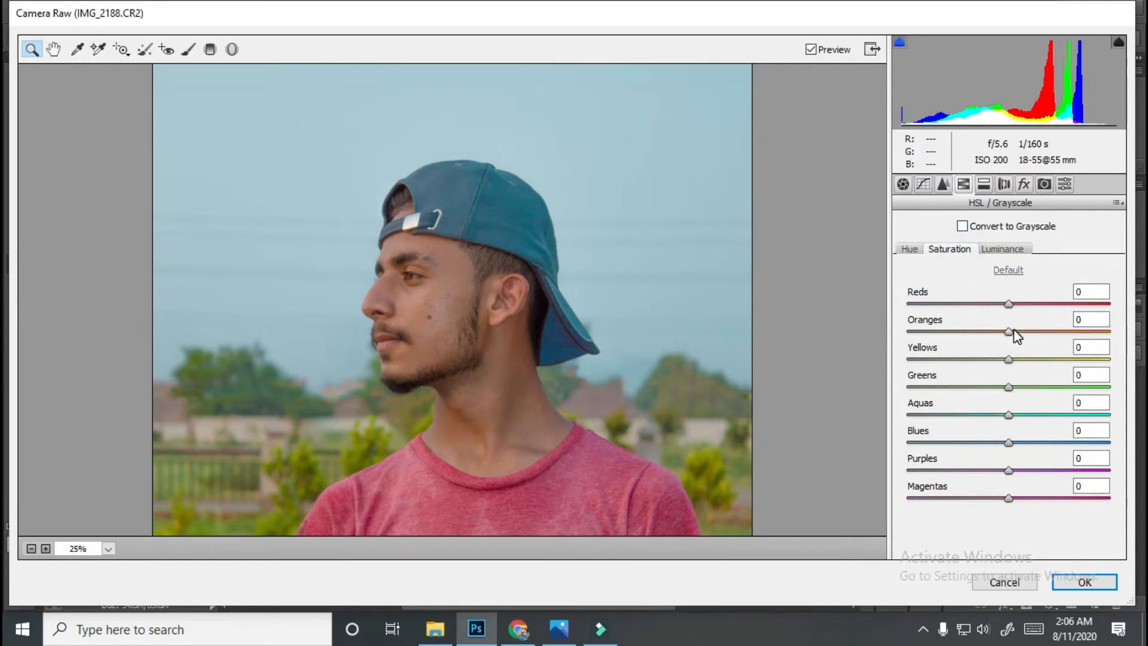
pyautogui.moveTo(1008, 387); pyautogui.dragTo(1028, 373)
pyautogui.hotkey('ctrl', '0')
pyautogui.moveTo(1014, 445); pyautogui.dragTo(1105, 442)
pyautogui.moveTo(1009, 415); pyautogui.dragTo(895, 413)
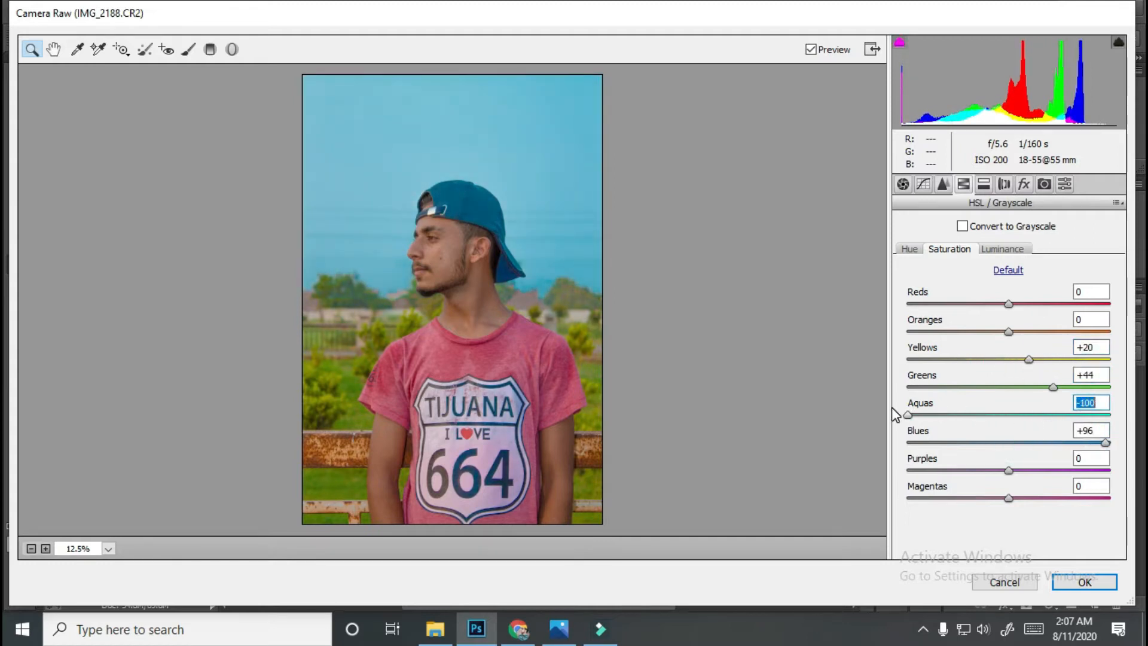
# - Set the HSL saturation of Purples to +15, Blues to +38, Reds to +83 and Oranges to -22
pyautogui.moveTo(1009, 470); pyautogui.dragTo(971, 473)
pyautogui.click(1023, 471)
pyautogui.moveTo(1032, 443); pyautogui.dragTo(1046, 444)
pyautogui.moveTo(1014, 306); pyautogui.dragTo(1102, 323)
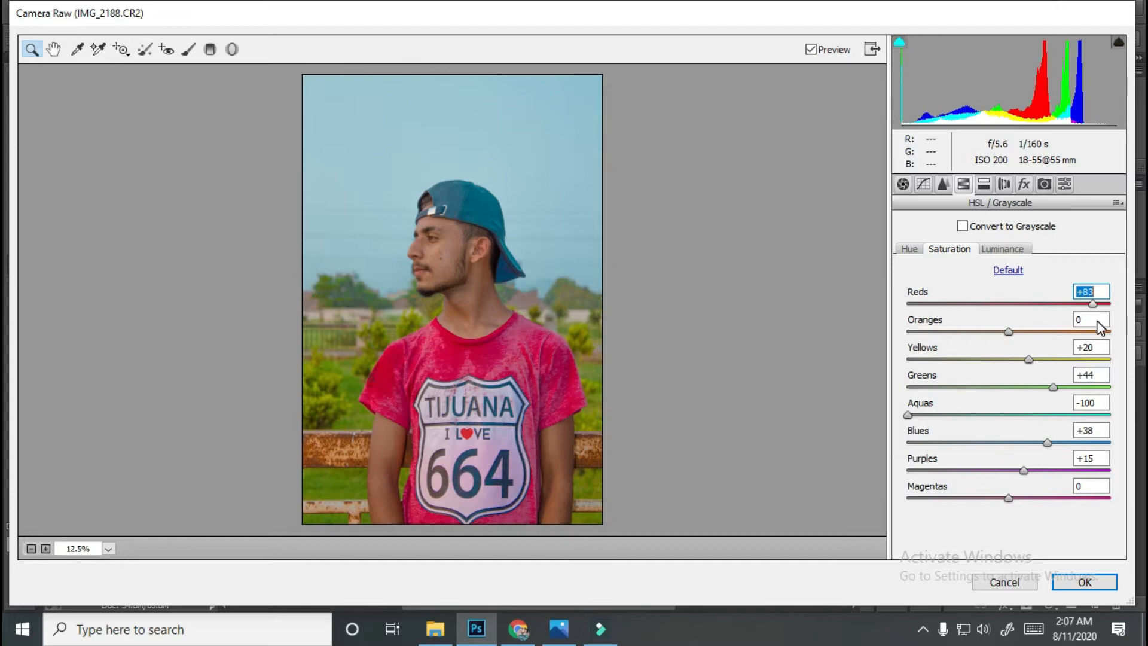
pyautogui.click(465, 271)
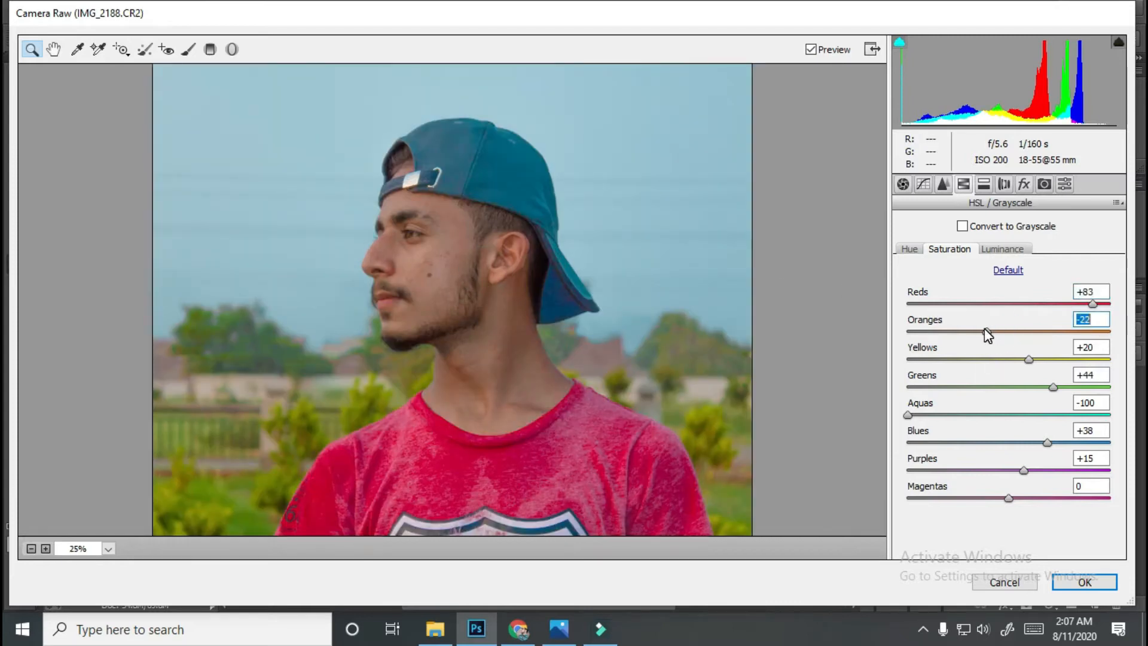
# - Set the HSL luminance of Oranges to +48, Reds to +28 and Magentas to -92
pyautogui.click(1002, 249)
pyautogui.click(1009, 329)
pyautogui.moveTo(1011, 330); pyautogui.dragTo(1037, 303)
pyautogui.moveTo(1010, 497); pyautogui.dragTo(943, 514)
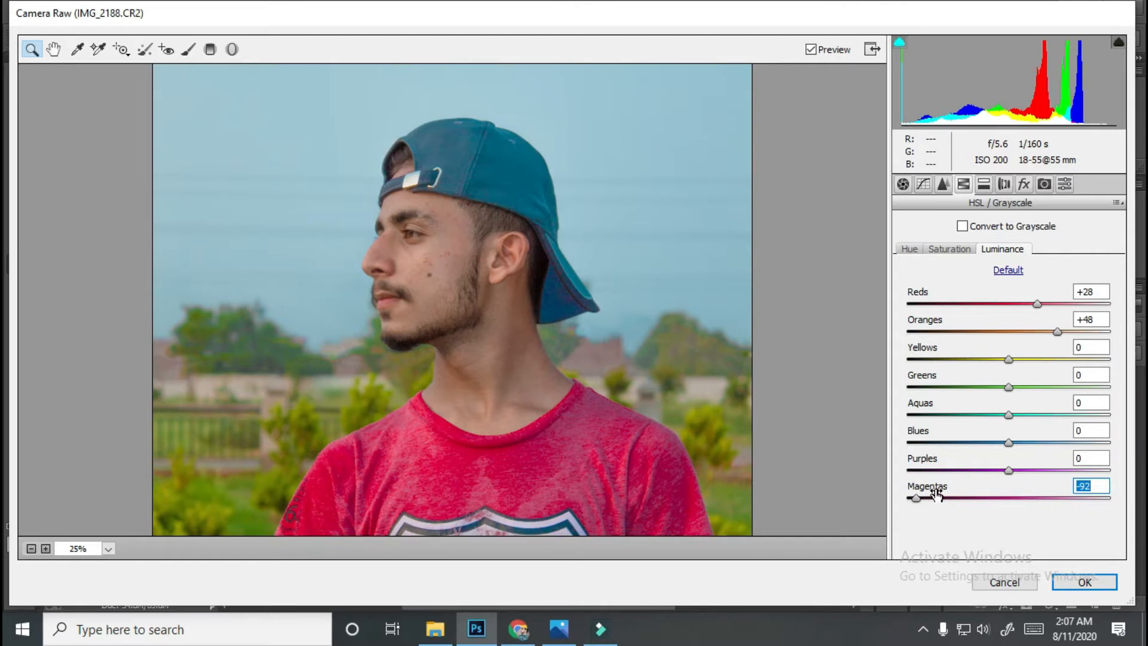
# - Try lower luminance values for Purples, including -35, and set it to +100
pyautogui.press('Down')
pyautogui.press('Down')
pyautogui.hotkey('shift', 'Up')
pyautogui.hotkey('shift', 'Up')
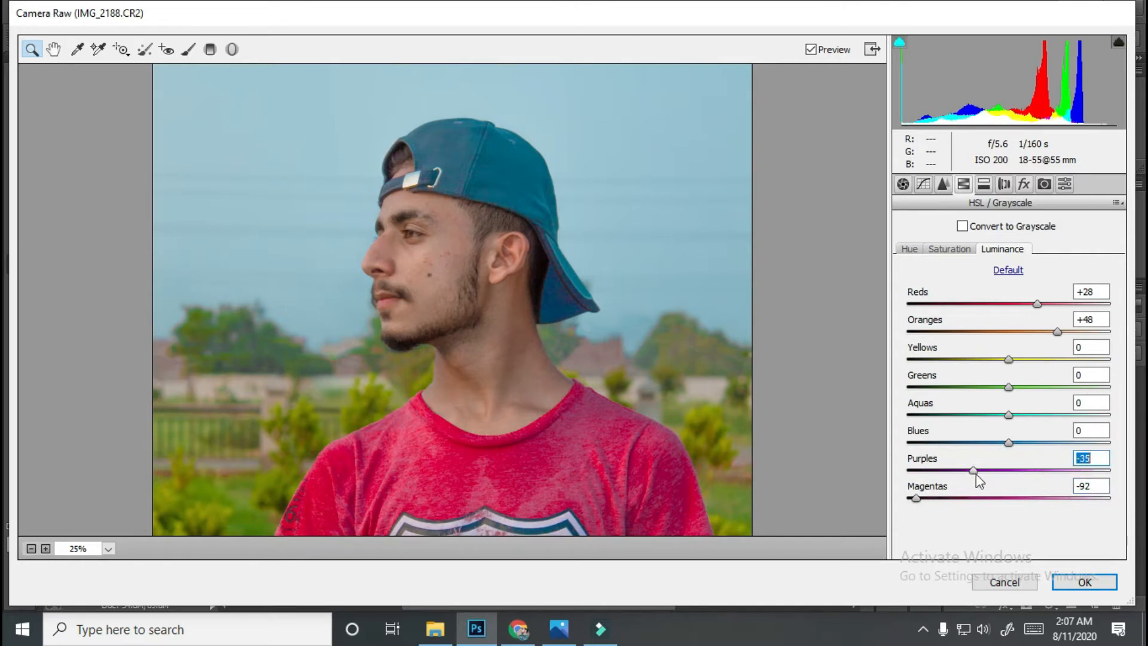
pyautogui.write('-62')
pyautogui.keyDown('alt'); pyautogui.click(745, 388); pyautogui.keyUp('alt')
pyautogui.moveTo(992, 467); pyautogui.dragTo(1135, 475)
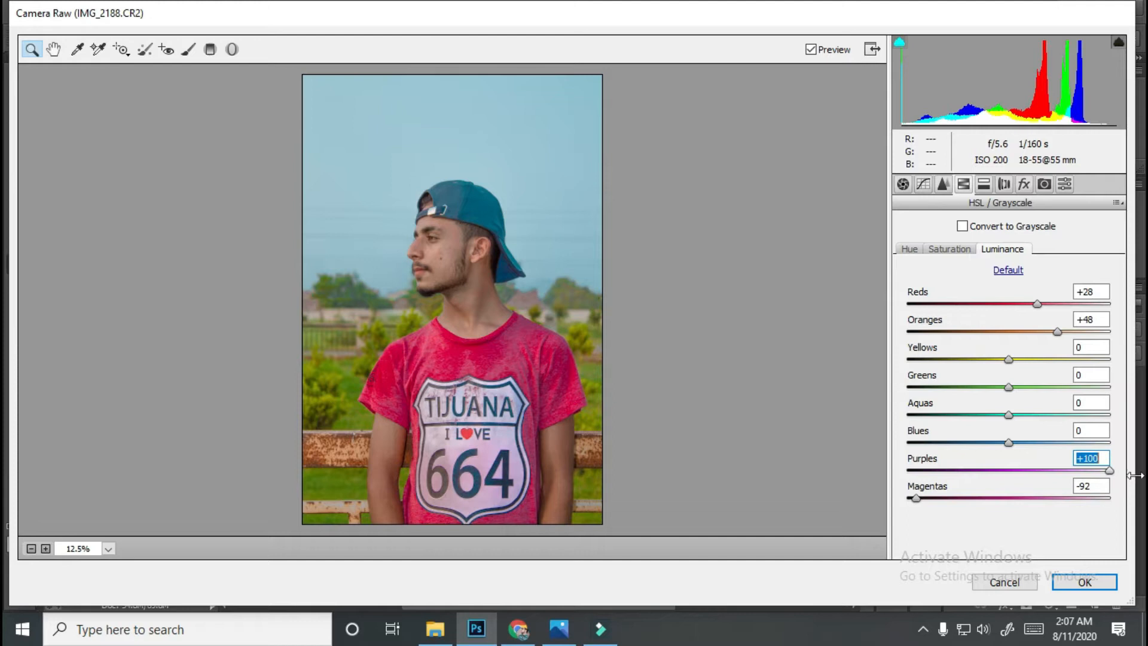
# - Apply the Camera Raw adjustments and compare before and after by toggling the Background copy layer's visibility
pyautogui.click(983, 185)
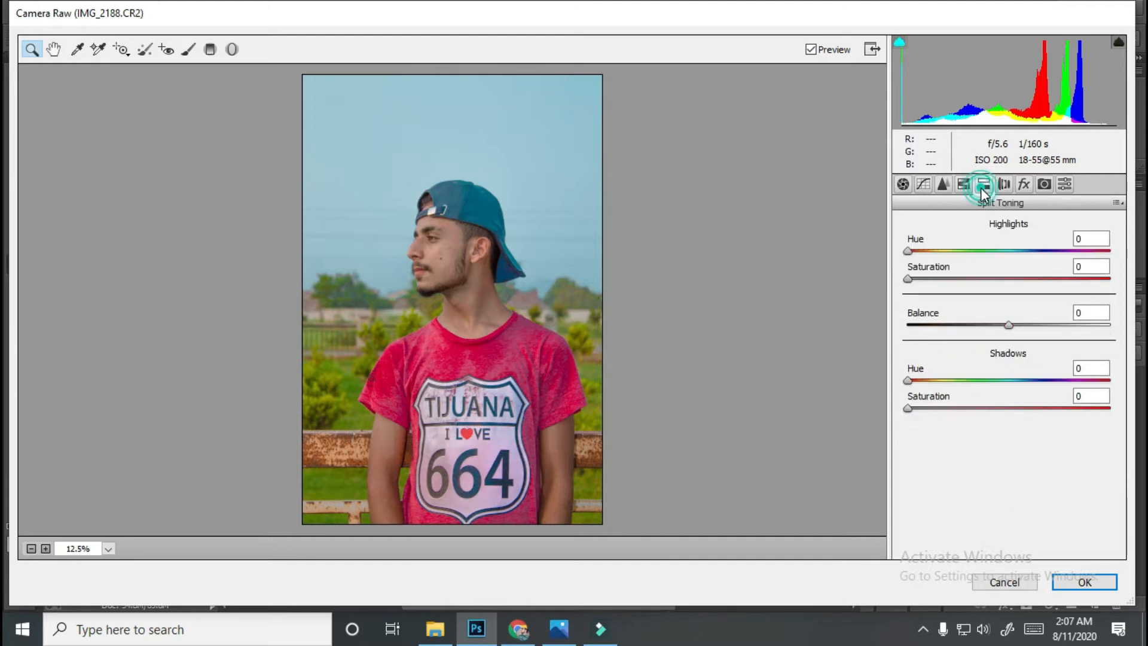
pyautogui.click(1073, 583)
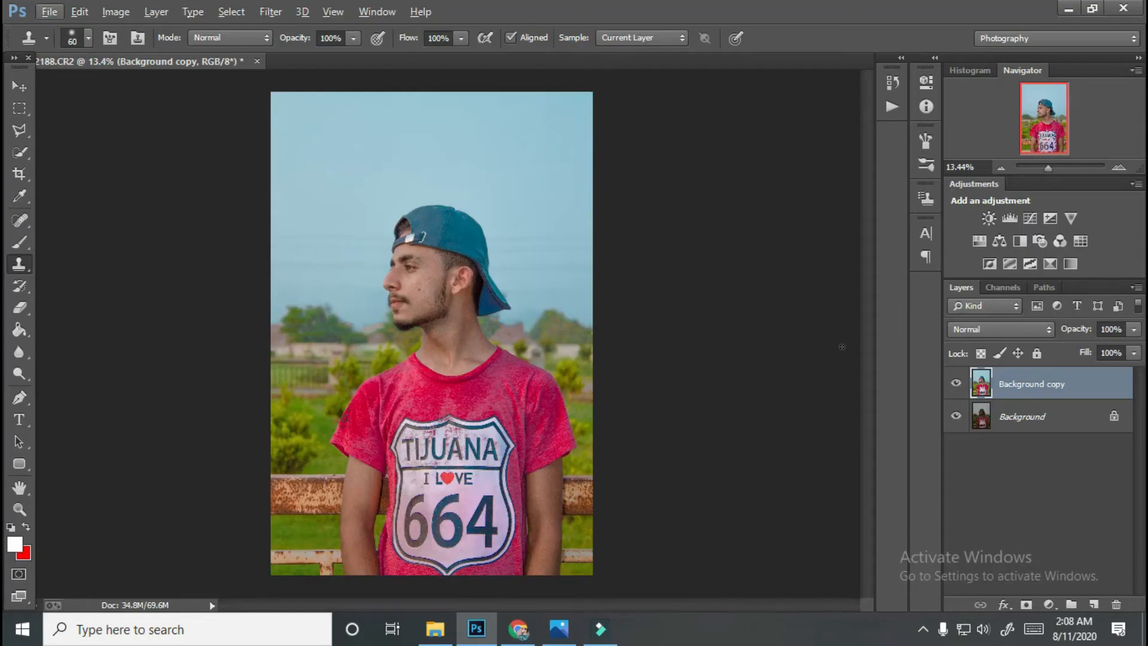
pyautogui.click(955, 383)
pyautogui.click(956, 383)
pyautogui.click(956, 383)
pyautogui.click(956, 383)
# - Duplicate the Background copy layer
pyautogui.scroll(3, 451, 281)
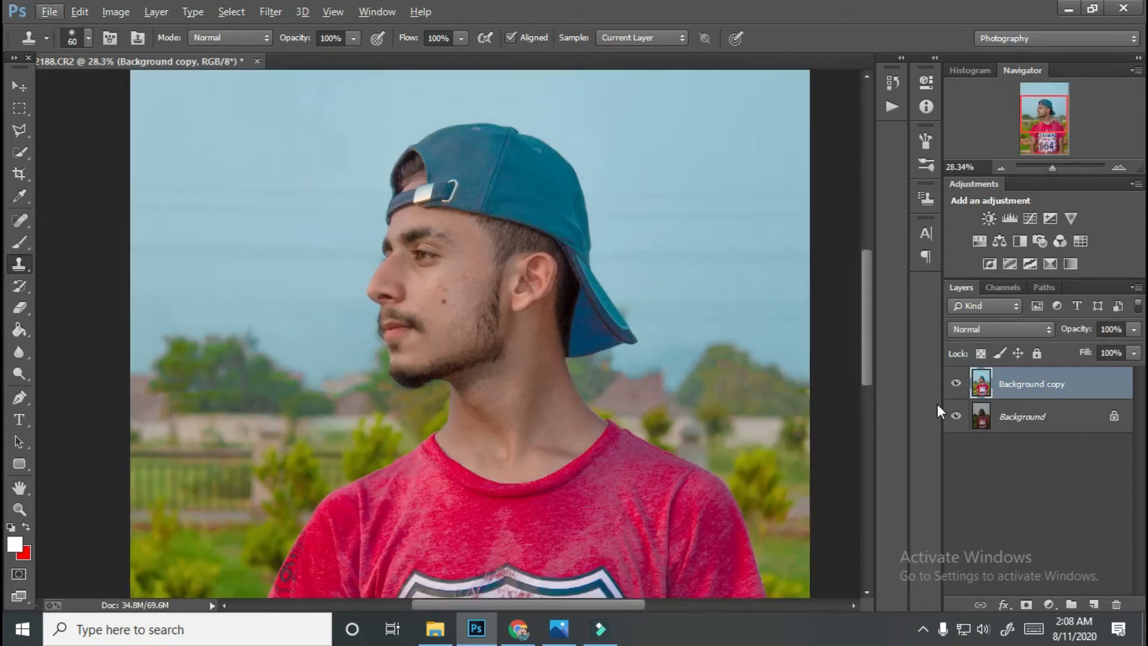
pyautogui.click(1063, 377)
pyautogui.moveTo(1103, 385); pyautogui.dragTo(1095, 600)
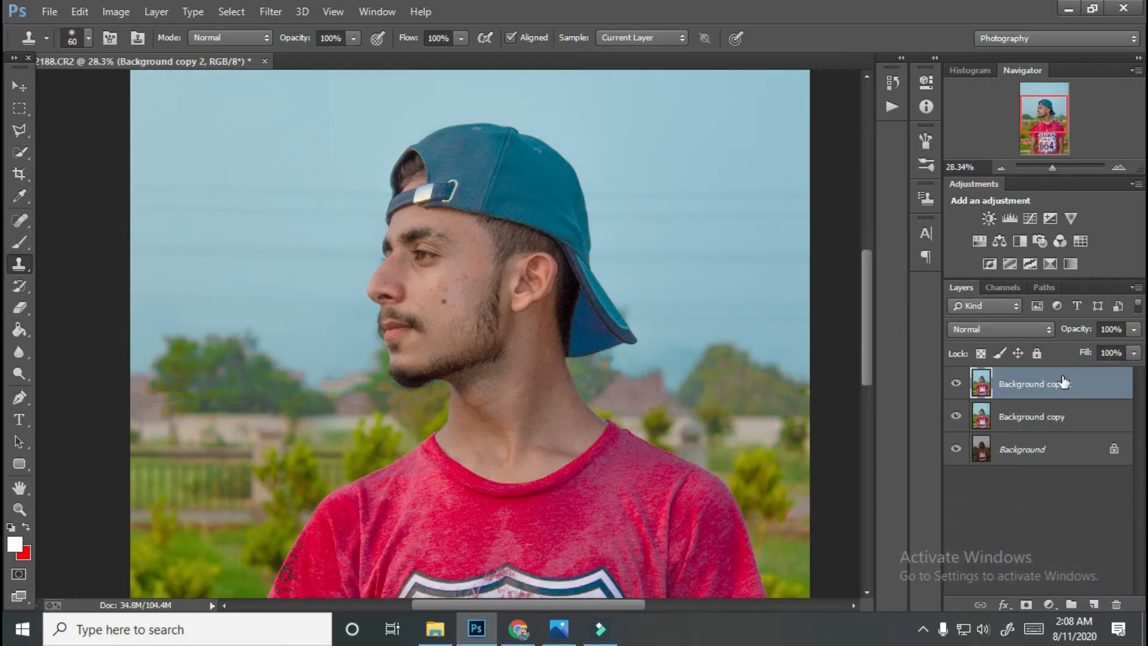
# - Apply a High Pass filter with a radius of 2.1 pixels to the Background copy 2 layer
pyautogui.click(282, 11)
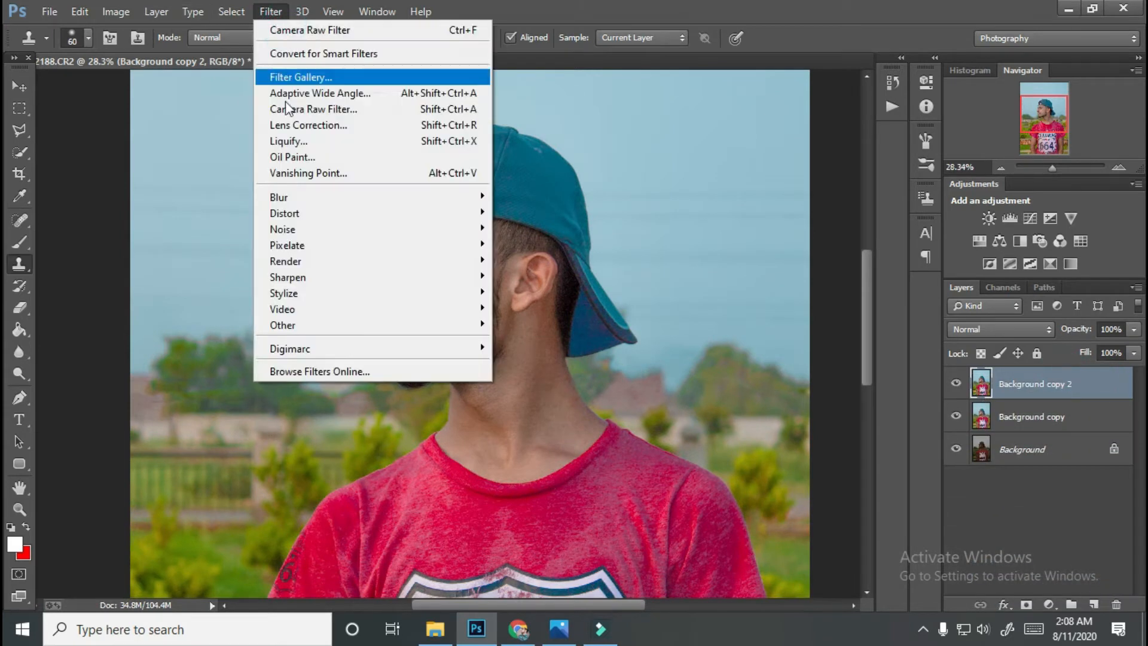
pyautogui.moveTo(299, 332)
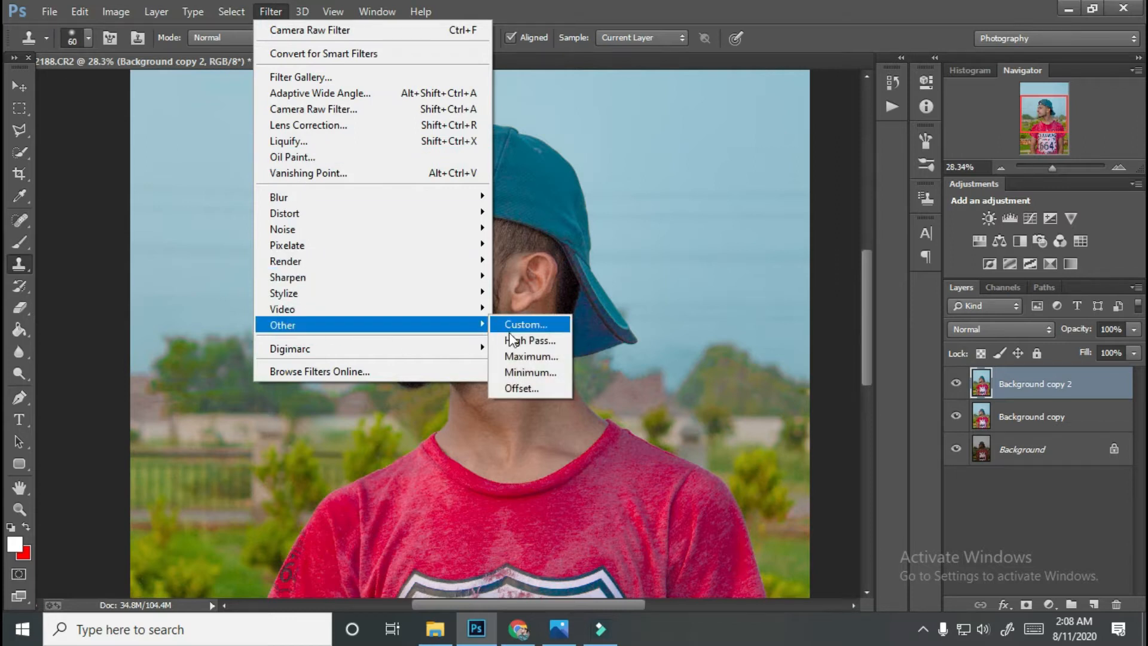
pyautogui.click(529, 345)
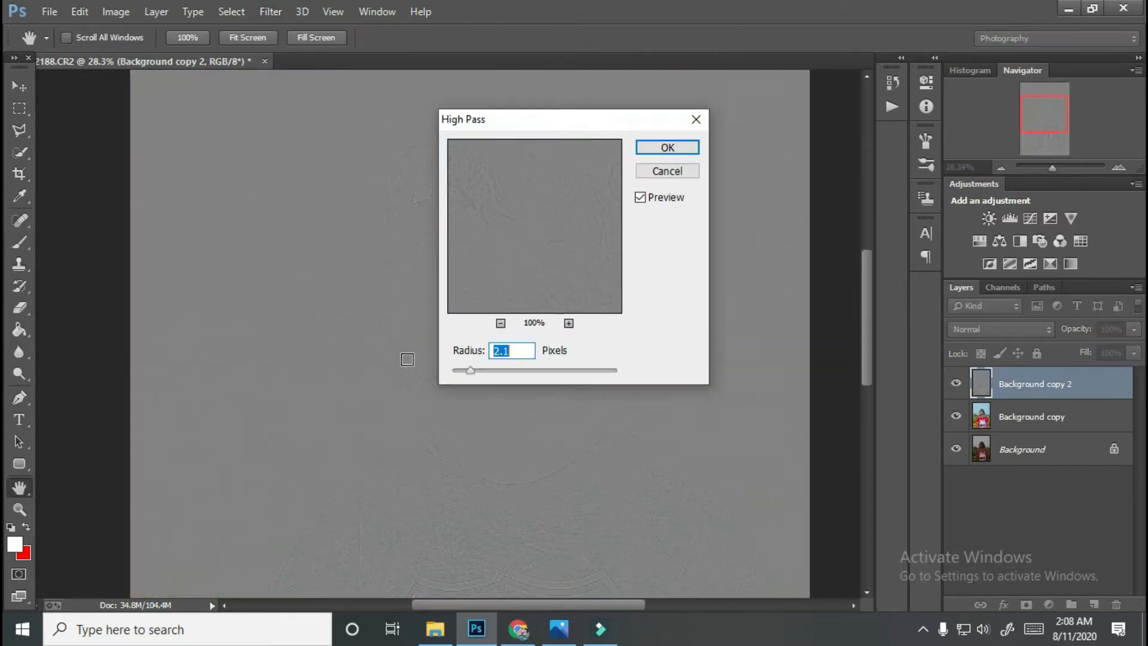
pyautogui.click(468, 370)
pyautogui.click(679, 147)
pyautogui.press('s')
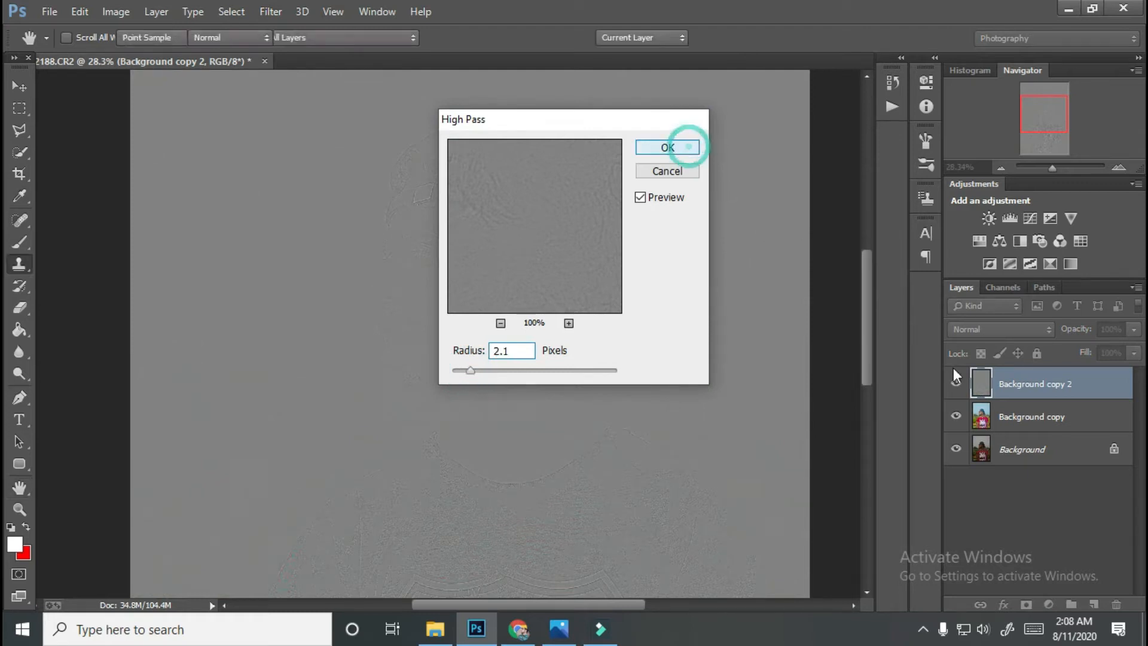
# - Set the High Pass layer's blend mode to Overlay and its opacity to 62%
pyautogui.click(992, 327)
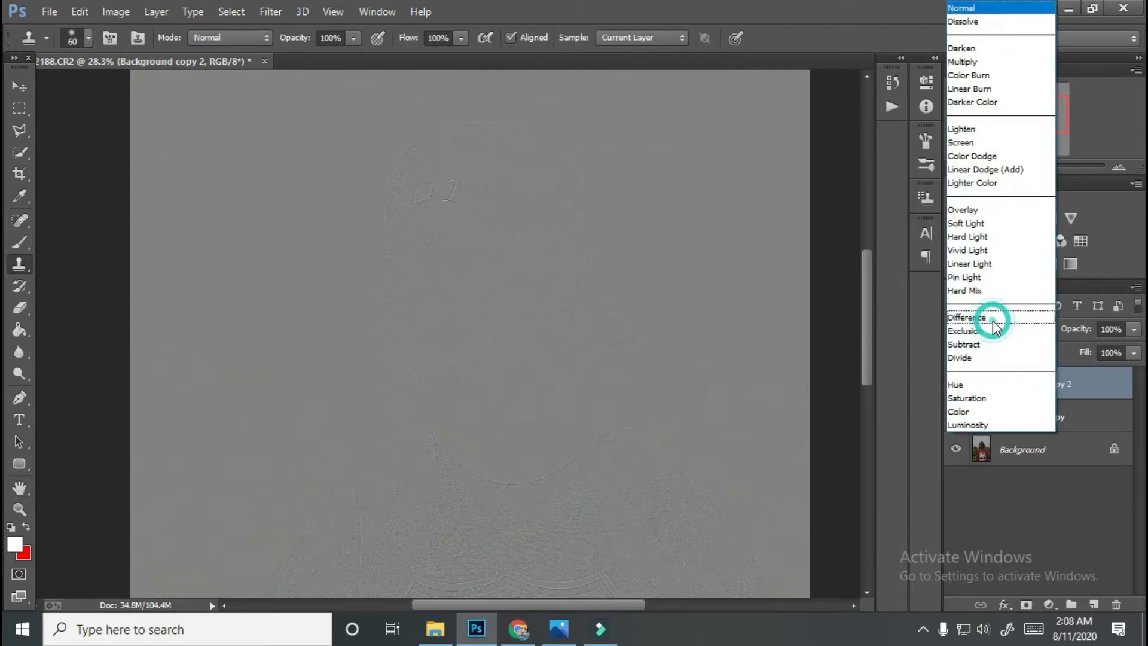
pyautogui.click(967, 217)
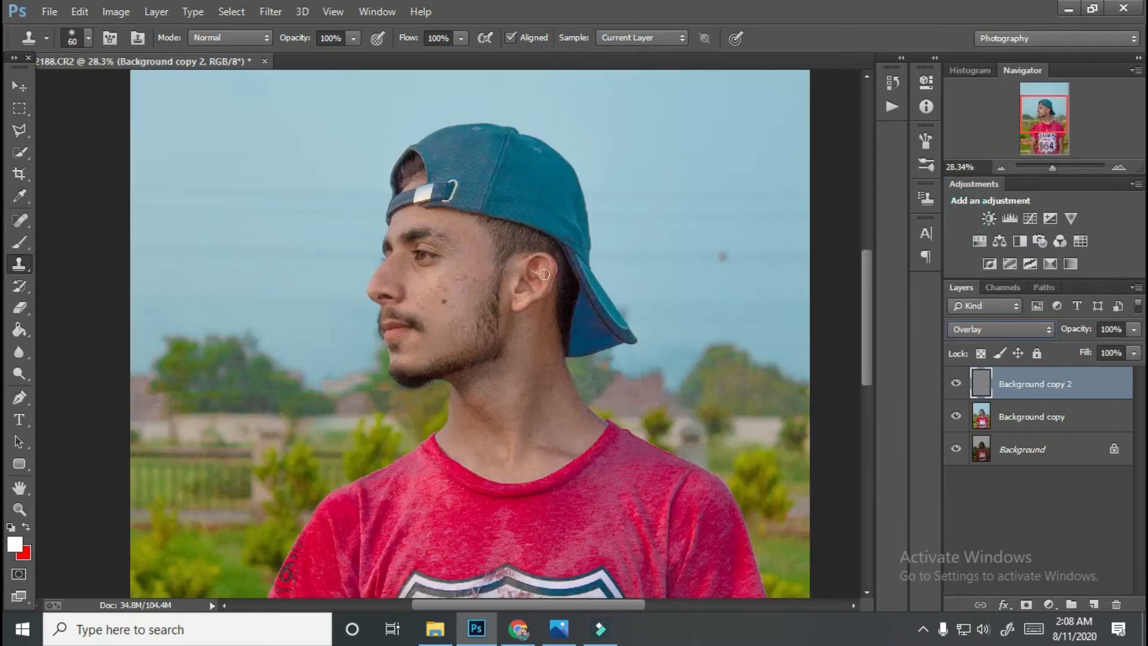
pyautogui.press('alt')
pyautogui.click(24, 84)
pyautogui.scroll(5, 383, 242)
pyautogui.moveTo(610, 339); pyautogui.dragTo(520, 277)
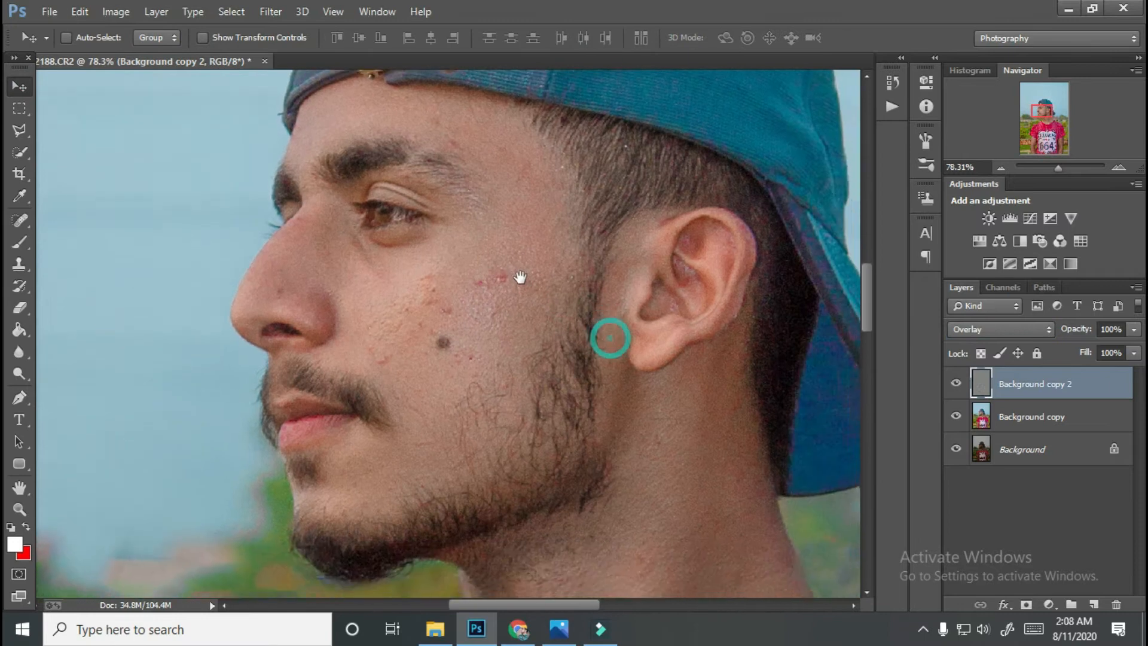
pyautogui.scroll(1, 520, 276)
pyautogui.click(1077, 333)
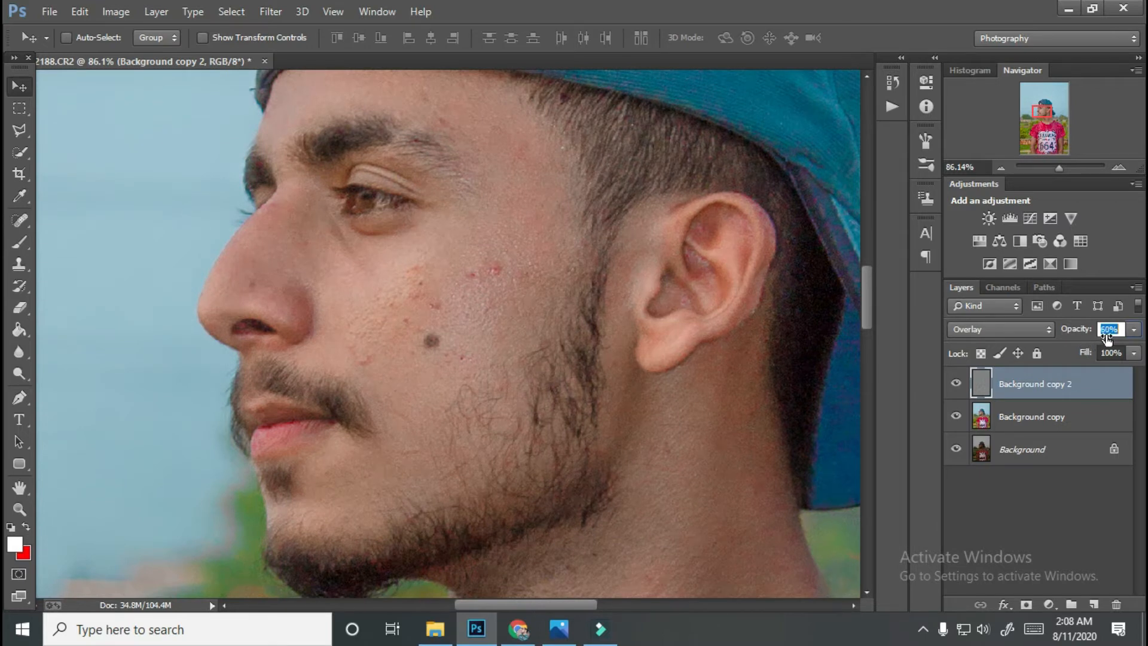
pyautogui.moveTo(1108, 337); pyautogui.dragTo(1108, 337)
# - Check the sharpening on the whole photo and lower the Background copy 2 layer's opacity to 54%
pyautogui.scroll(-5, 346, 361)
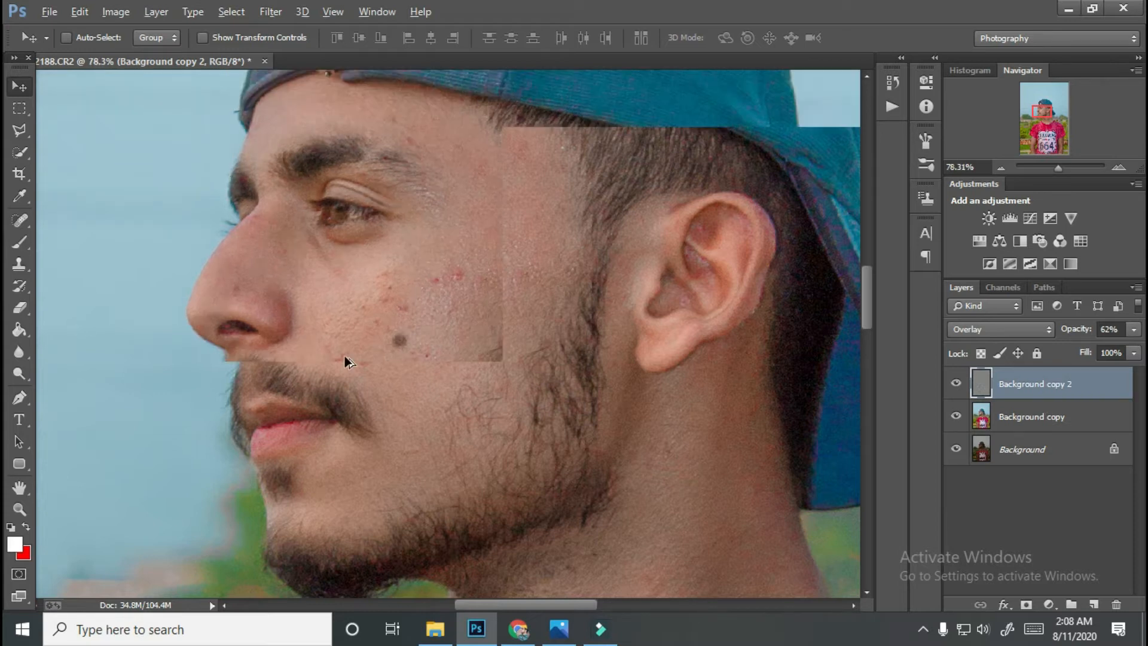
pyautogui.scroll(-5, 460, 371)
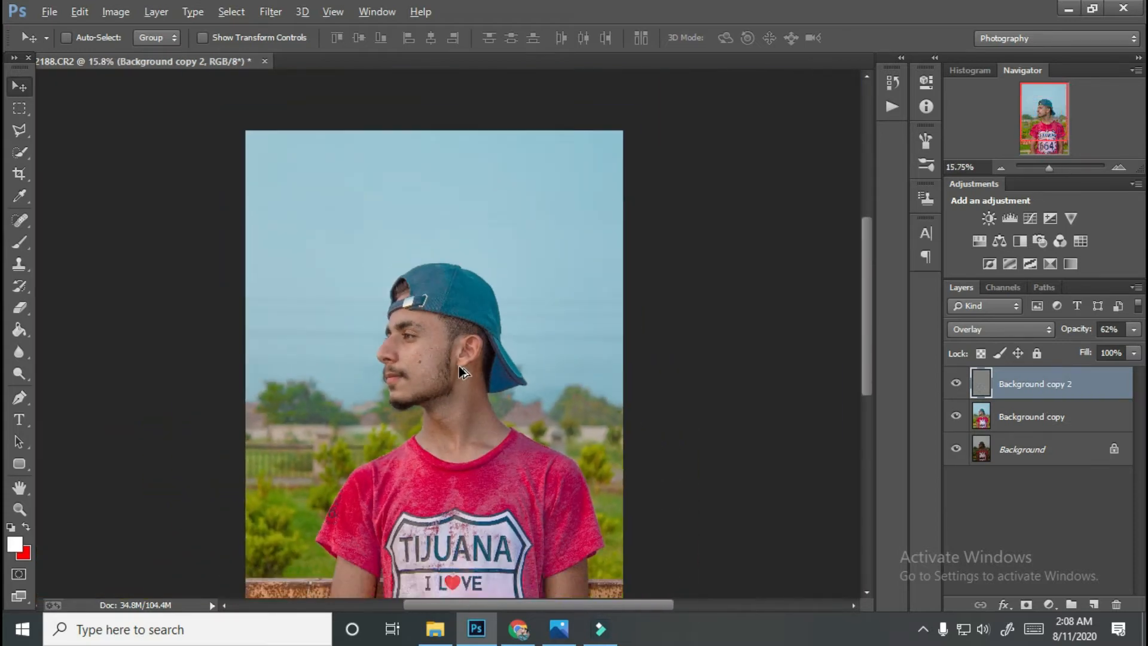
pyautogui.press('alt')
pyautogui.moveTo(1075, 335); pyautogui.dragTo(1070, 337)
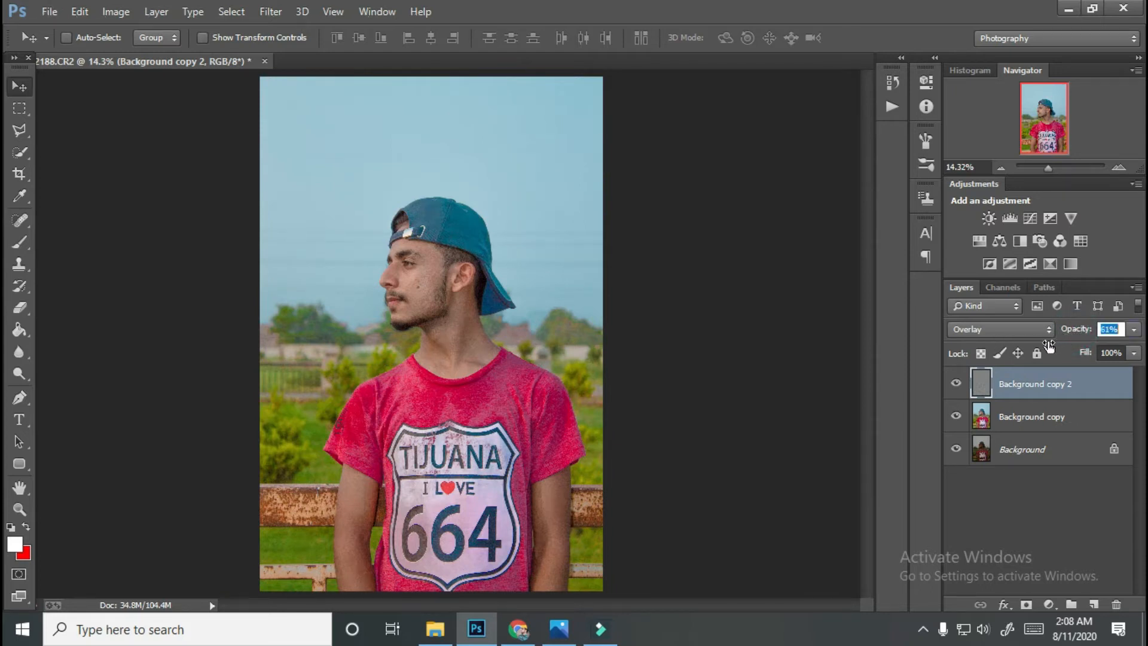
pyautogui.moveTo(1043, 348); pyautogui.dragTo(1032, 376)
# - Merge the Background copy 2 and Background copy layers into one layer
pyautogui.keyDown('shift'); pyautogui.click(1032, 416); pyautogui.keyUp('shift')
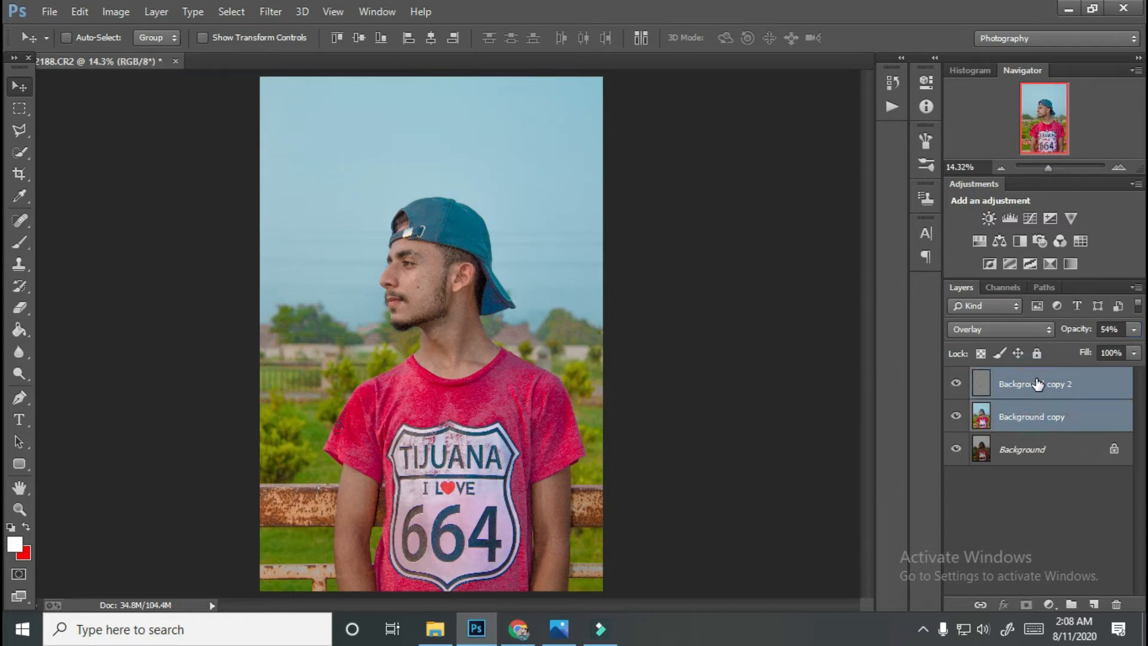
pyautogui.rightClick(1035, 383)
pyautogui.click(773, 484)
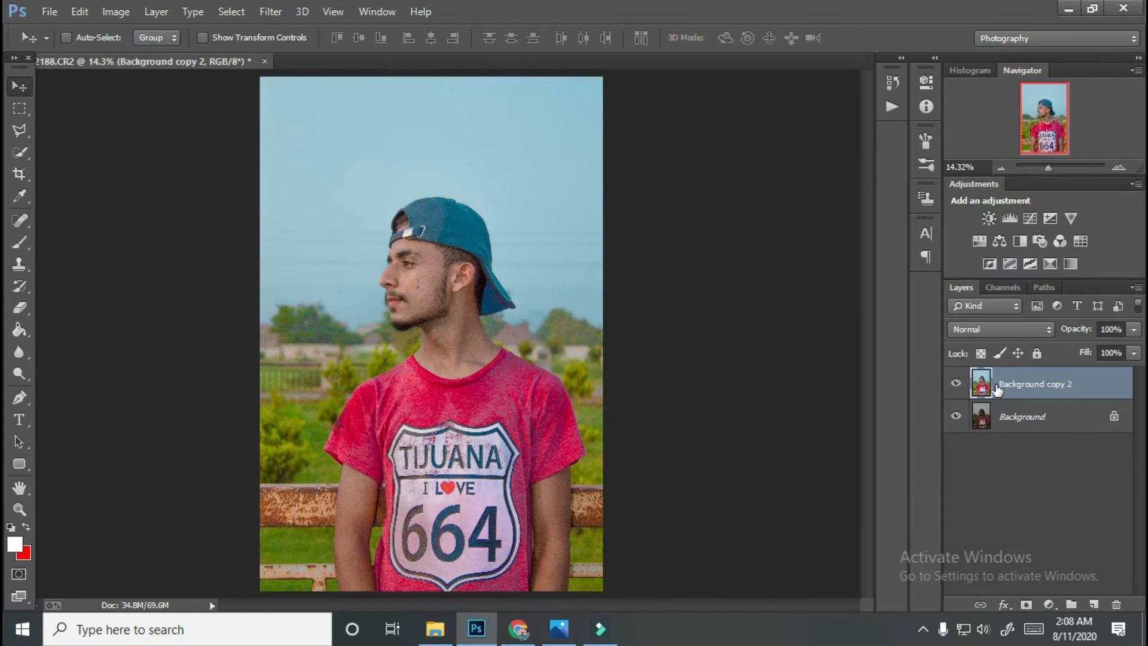
# - Remove the red spots on the upper cheek of the Background copy 2 layer with a small Spot Healing Brush
pyautogui.click(964, 384)
pyautogui.click(965, 384)
pyautogui.scroll(5, 471, 270)
pyautogui.scroll(1, 411, 252)
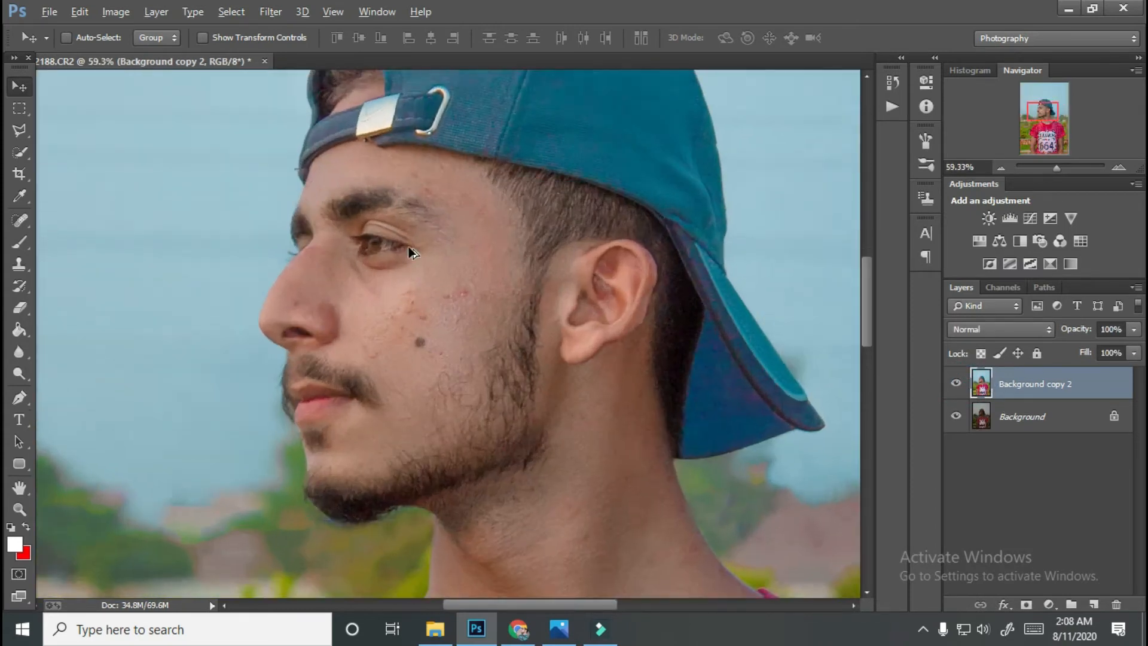
pyautogui.scroll(5, 411, 253)
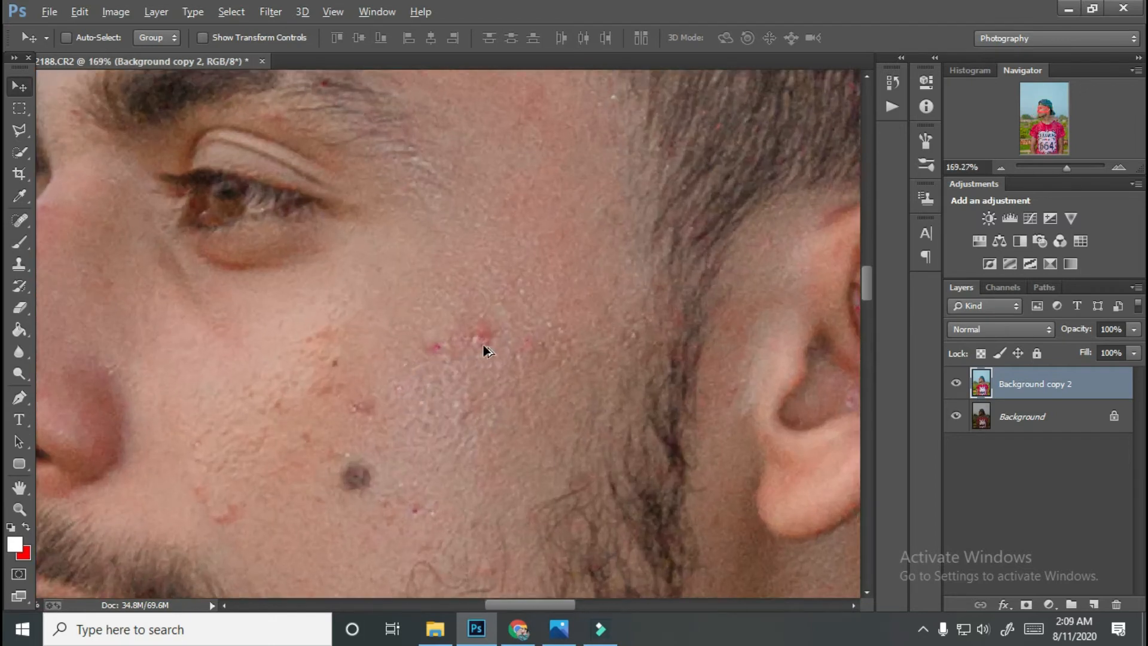
pyautogui.click(19, 220)
pyautogui.press('[')
pyautogui.press('[')
pyautogui.press('[')
pyautogui.press('[')
pyautogui.press('[')
pyautogui.press('[')
pyautogui.press('[')
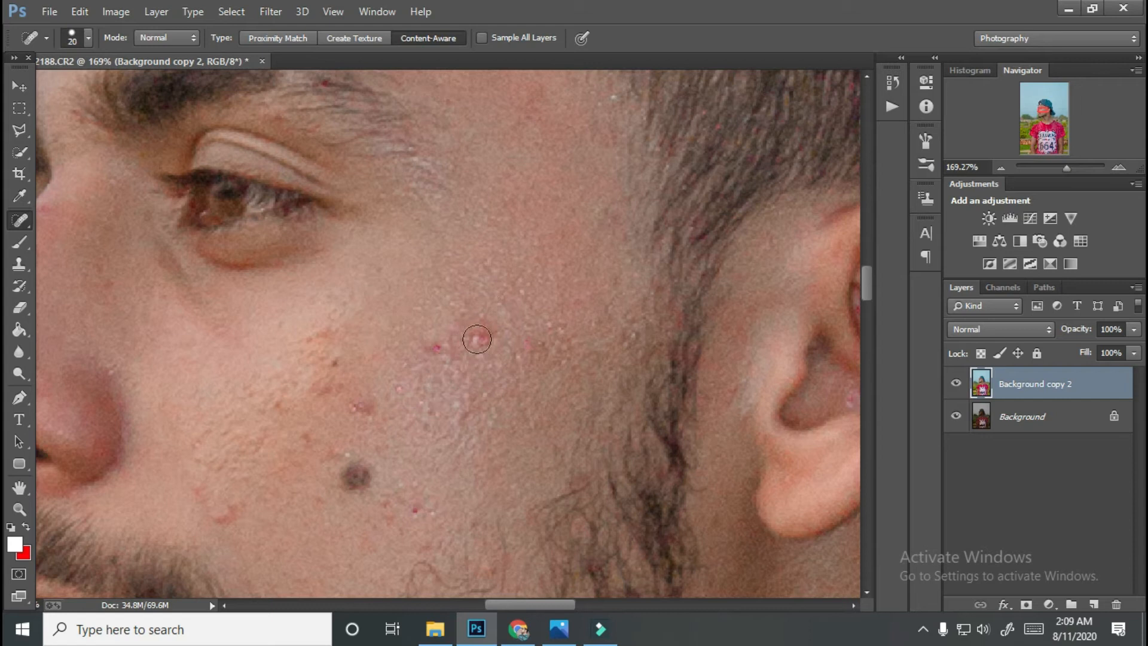
pyautogui.click(478, 333)
pyautogui.click(529, 344)
pyautogui.click(435, 348)
pyautogui.scroll(-1, 398, 388)
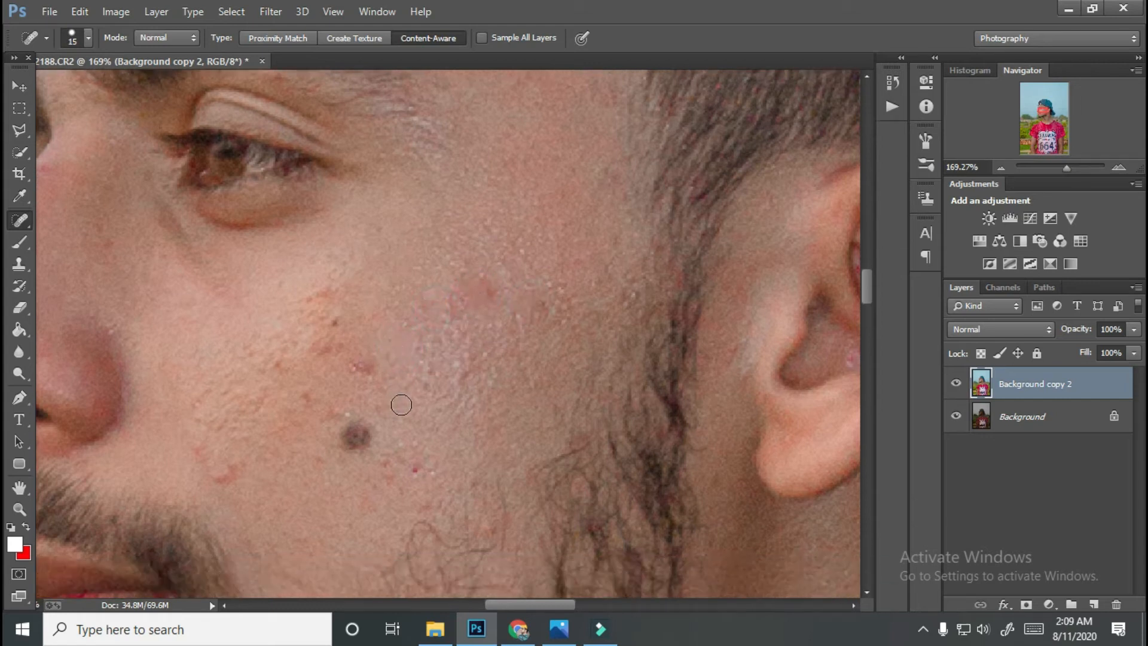
# - Patch the blemishes on the lower cheek and the reddish area on the upper cheek using the Patch tool
pyautogui.rightClick(18, 222)
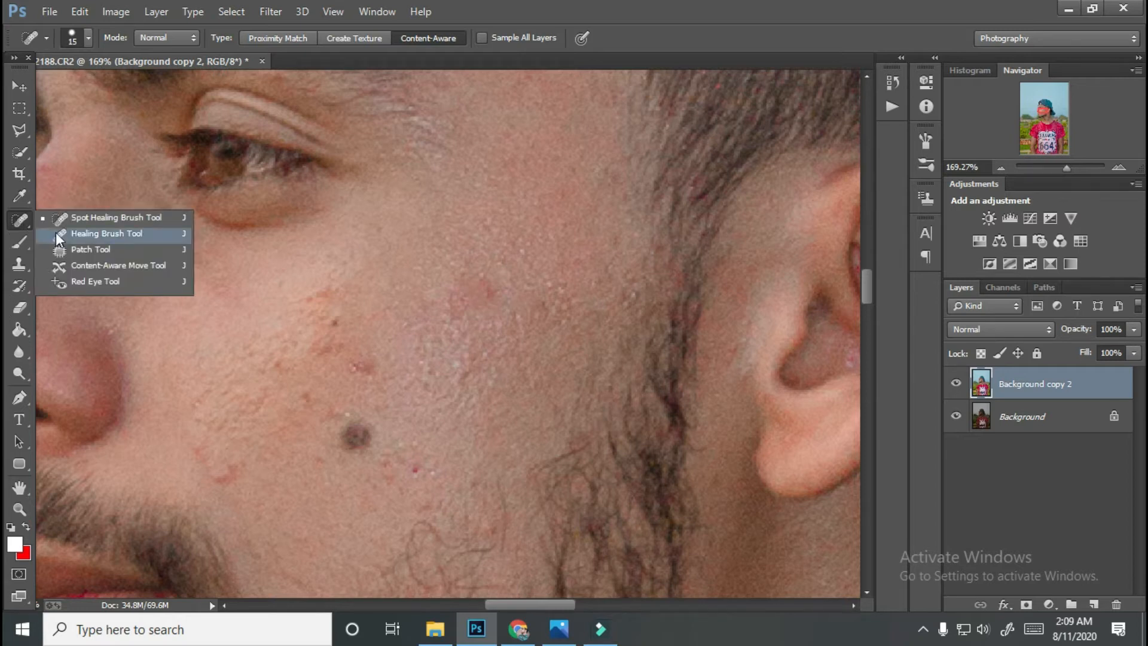
pyautogui.click(77, 247)
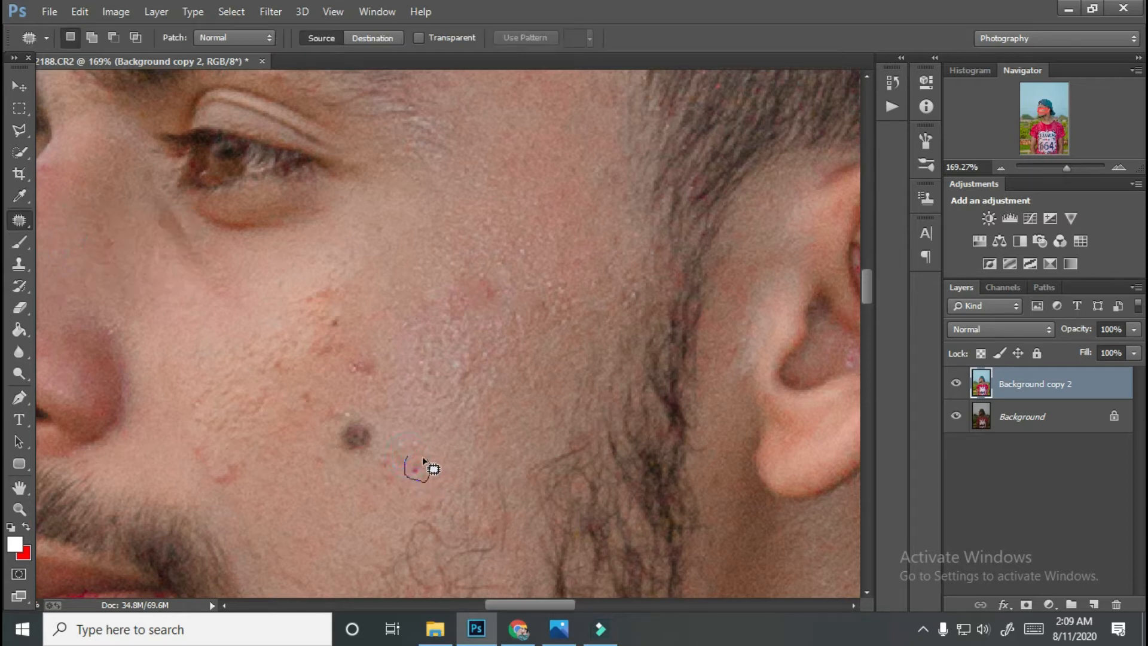
pyautogui.moveTo(428, 464); pyautogui.dragTo(419, 458)
pyautogui.click(300, 464)
pyautogui.moveTo(223, 457)
pyautogui.mouseDown()
pyautogui.moveTo(206, 479)
pyautogui.moveTo(247, 475)
pyautogui.moveTo(278, 494)
pyautogui.mouseUp()
pyautogui.moveTo(201, 433)
pyautogui.mouseDown()
pyautogui.moveTo(190, 452)
pyautogui.moveTo(219, 470)
pyautogui.moveTo(210, 436)
pyautogui.moveTo(281, 488)
pyautogui.mouseUp()
pyautogui.moveTo(450, 263)
pyautogui.mouseDown()
pyautogui.moveTo(451, 318)
pyautogui.moveTo(498, 308)
pyautogui.moveTo(459, 259)
pyautogui.moveTo(494, 220)
pyautogui.mouseUp()
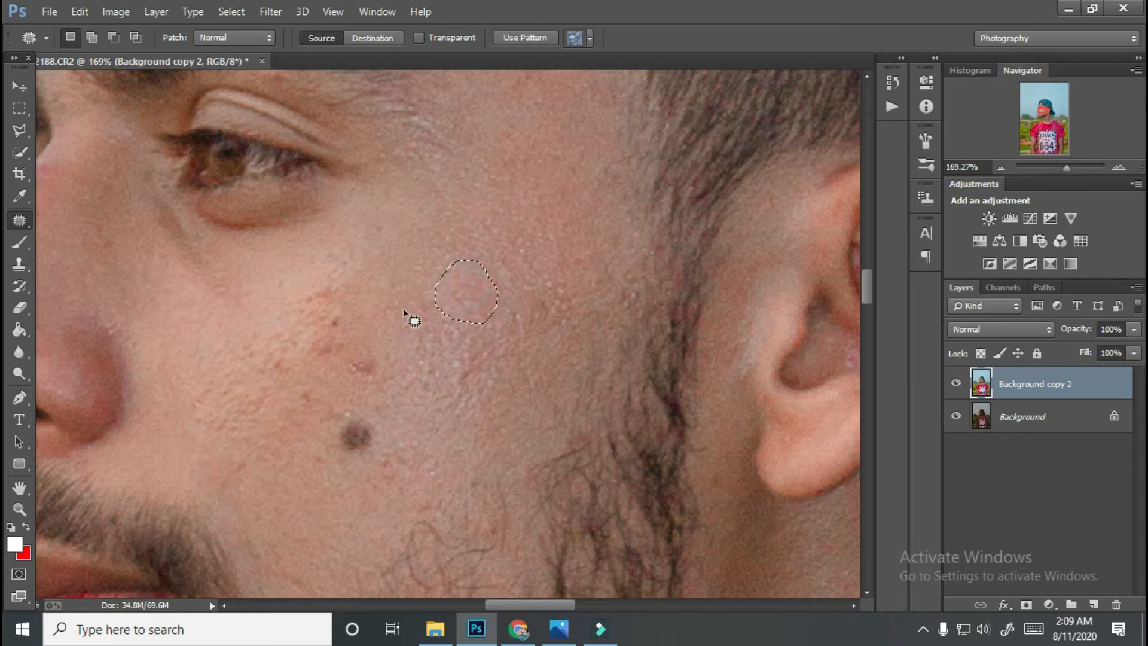
# - Patch the remaining small spots on the cheek around and above the mole with clean nearby skin
pyautogui.click(384, 325)
pyautogui.moveTo(353, 351)
pyautogui.mouseDown()
pyautogui.moveTo(380, 382)
pyautogui.moveTo(366, 342)
pyautogui.moveTo(428, 330)
pyautogui.mouseUp()
pyautogui.moveTo(331, 327)
pyautogui.mouseDown()
pyautogui.moveTo(315, 364)
pyautogui.moveTo(333, 333)
pyautogui.moveTo(399, 326)
pyautogui.mouseUp()
pyautogui.moveTo(331, 292)
pyautogui.mouseDown()
pyautogui.moveTo(336, 333)
pyautogui.moveTo(331, 298)
pyautogui.mouseUp()
pyautogui.moveTo(338, 319); pyautogui.dragTo(397, 319)
pyautogui.moveTo(299, 384)
pyautogui.mouseDown()
pyautogui.moveTo(316, 407)
pyautogui.moveTo(300, 385)
pyautogui.mouseUp()
pyautogui.moveTo(303, 396); pyautogui.dragTo(336, 366)
# - Patch the blemish on the forehead above the eyebrow with clean skin
pyautogui.scroll(2, 308, 323)
pyautogui.moveTo(293, 256); pyautogui.dragTo(482, 444)
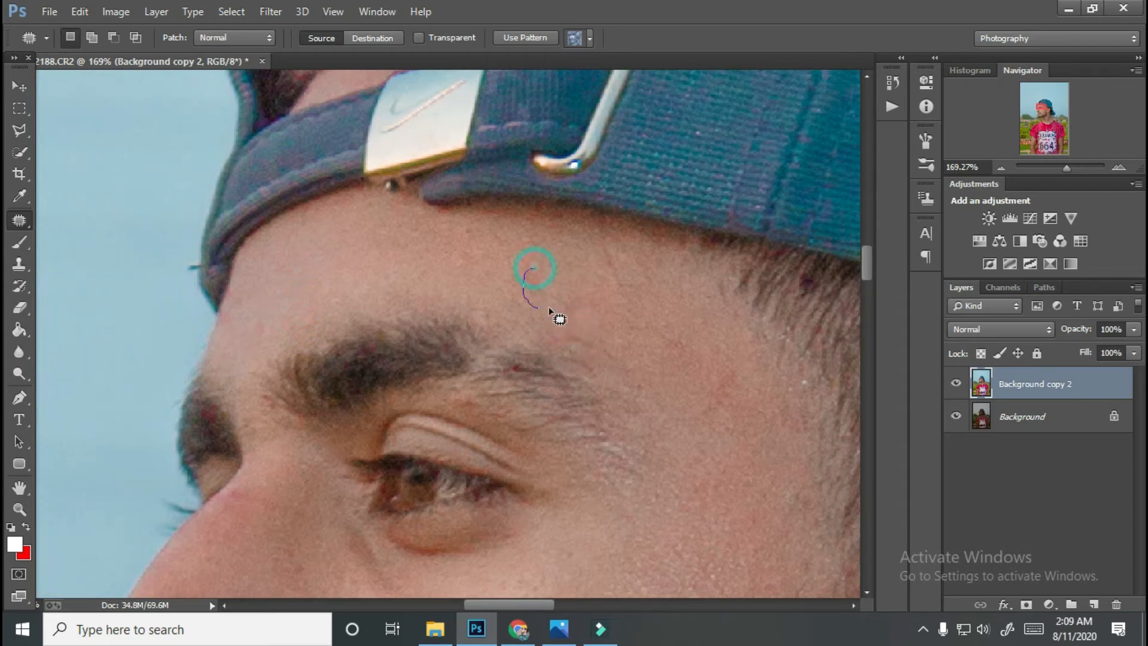
pyautogui.moveTo(592, 382); pyautogui.dragTo(673, 203)
pyautogui.moveTo(499, 438); pyautogui.dragTo(622, 272)
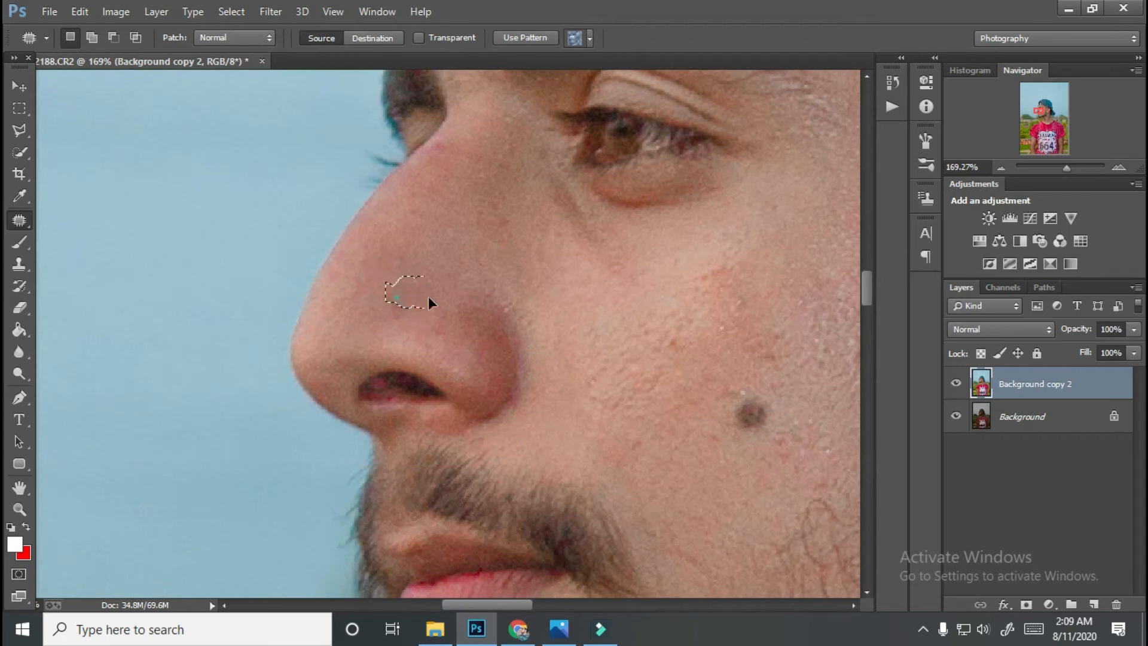
# - Patch the uneven skin on the side of the nose and inspect the retouched cheek
pyautogui.moveTo(446, 243); pyautogui.dragTo(395, 294)
pyautogui.click(443, 244)
pyautogui.press('space')
pyautogui.moveTo(549, 452); pyautogui.dragTo(470, 236)
pyautogui.moveTo(484, 425); pyautogui.dragTo(331, 467)
pyautogui.moveTo(448, 305); pyautogui.dragTo(390, 451)
pyautogui.scroll(-2, 495, 386)
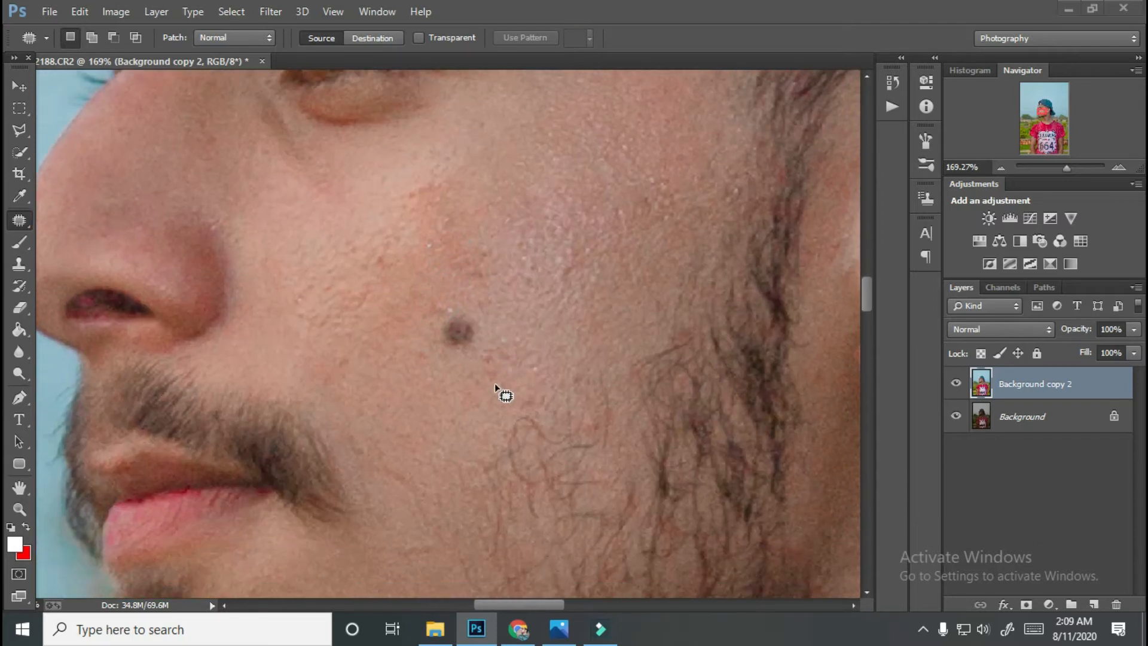
pyautogui.scroll(-1, 402, 315)
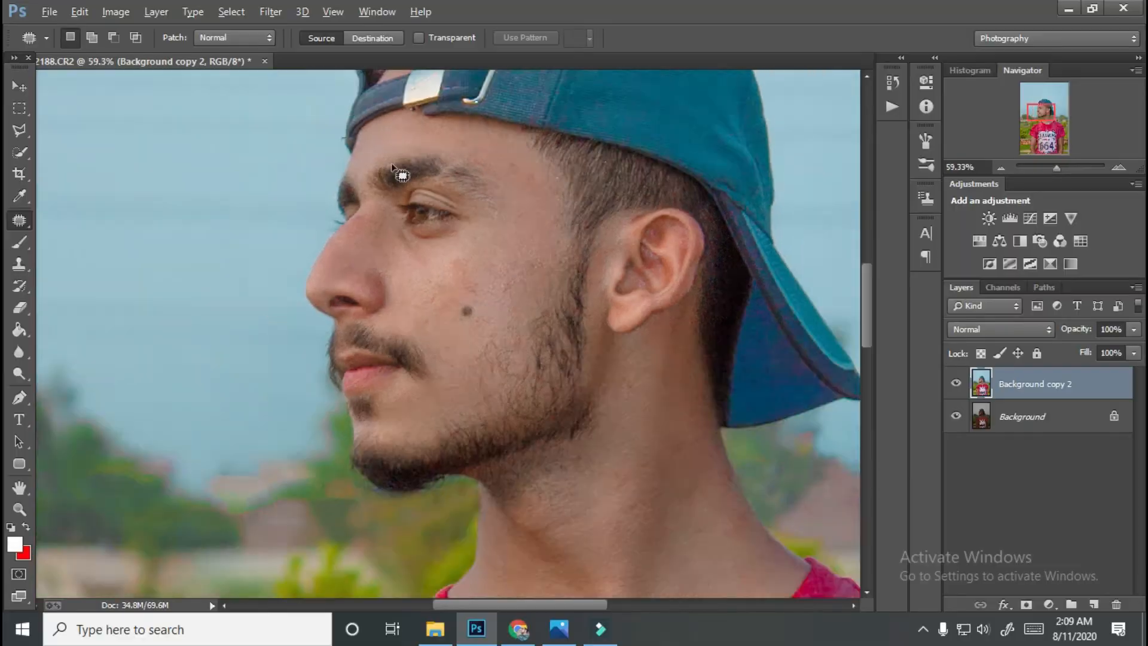
# - Smooth the skin visible through the cap's opening using the Mixer Brush, reduced to 20 px
pyautogui.scroll(4, 431, 98)
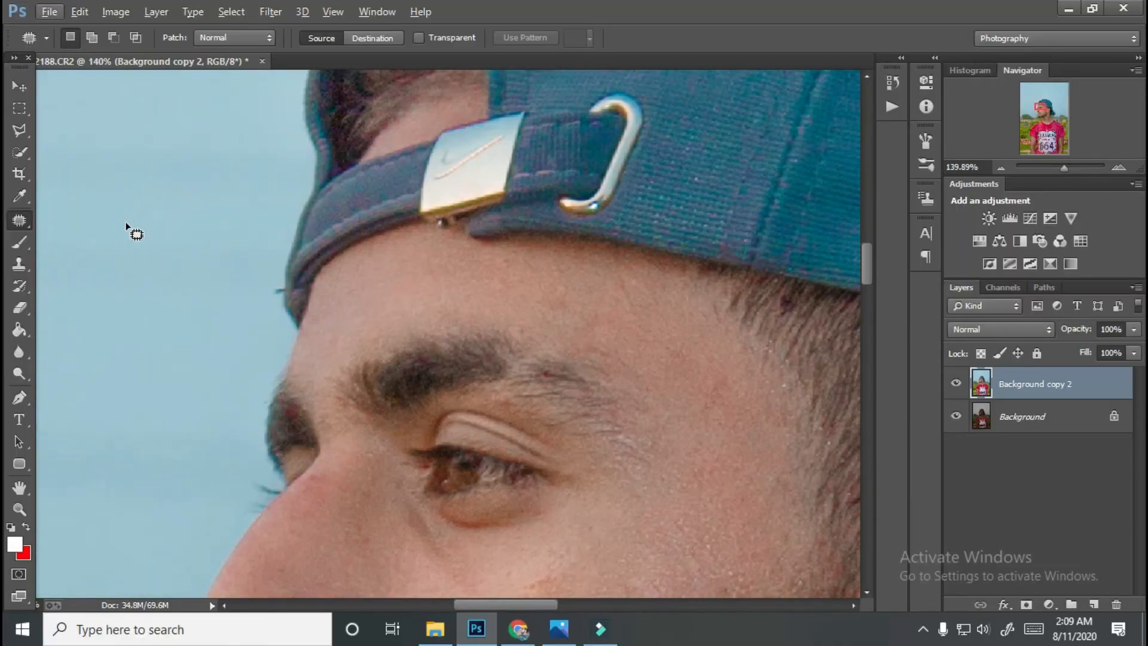
pyautogui.scroll(5, 378, 267)
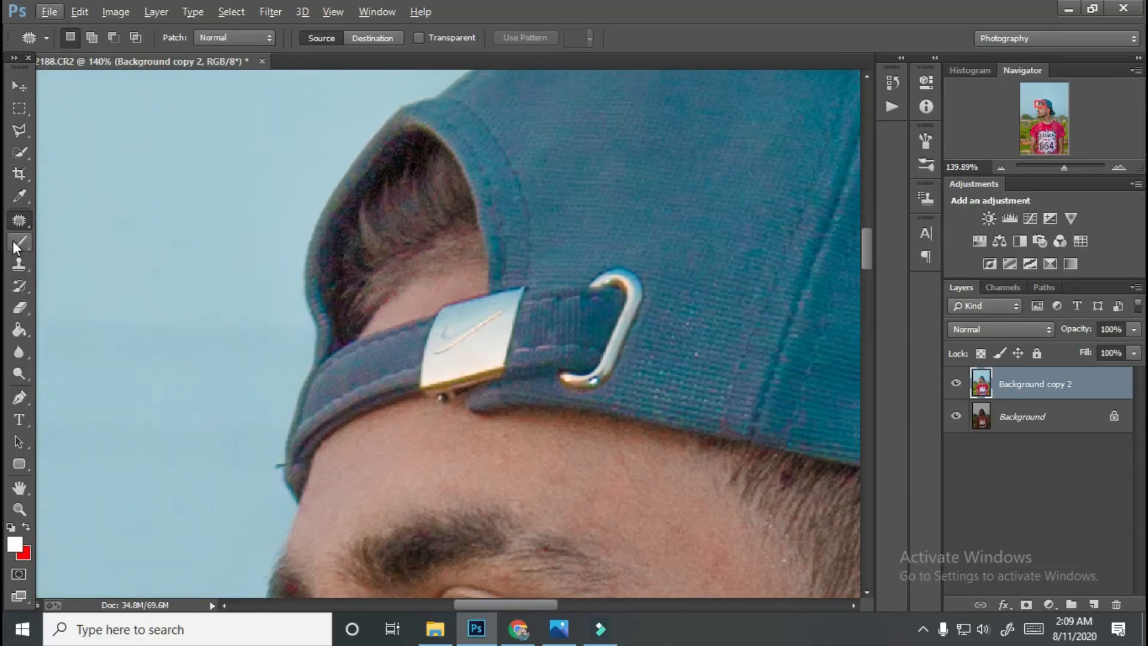
pyautogui.rightClick(13, 241)
pyautogui.click(89, 285)
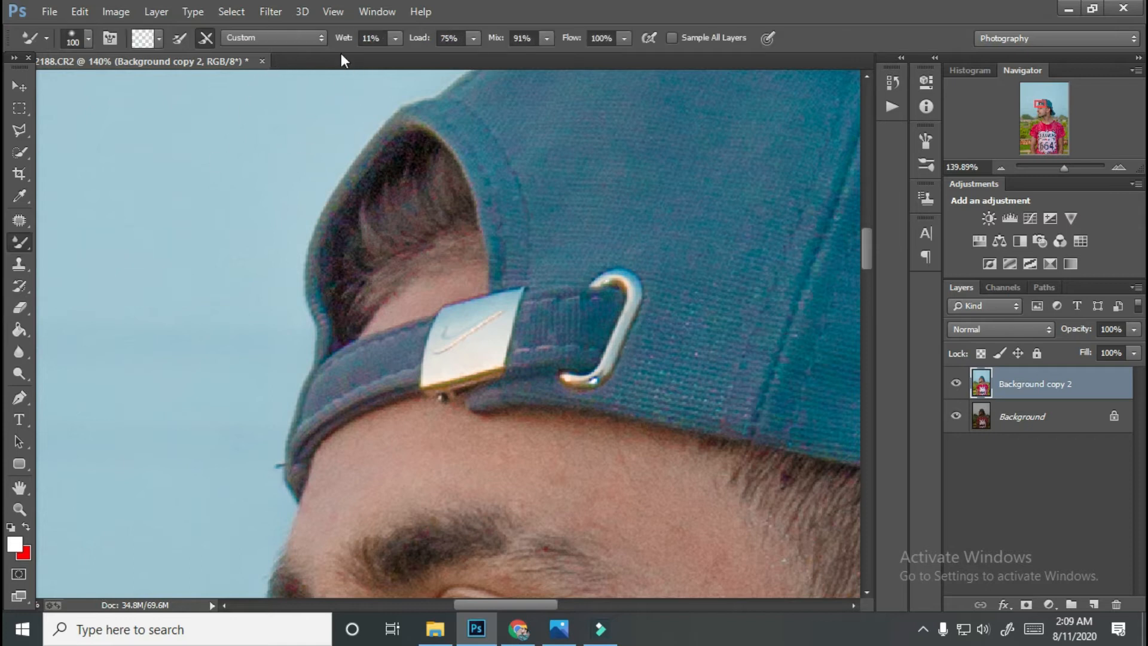
pyautogui.scroll(2, 398, 285)
pyautogui.press('[')
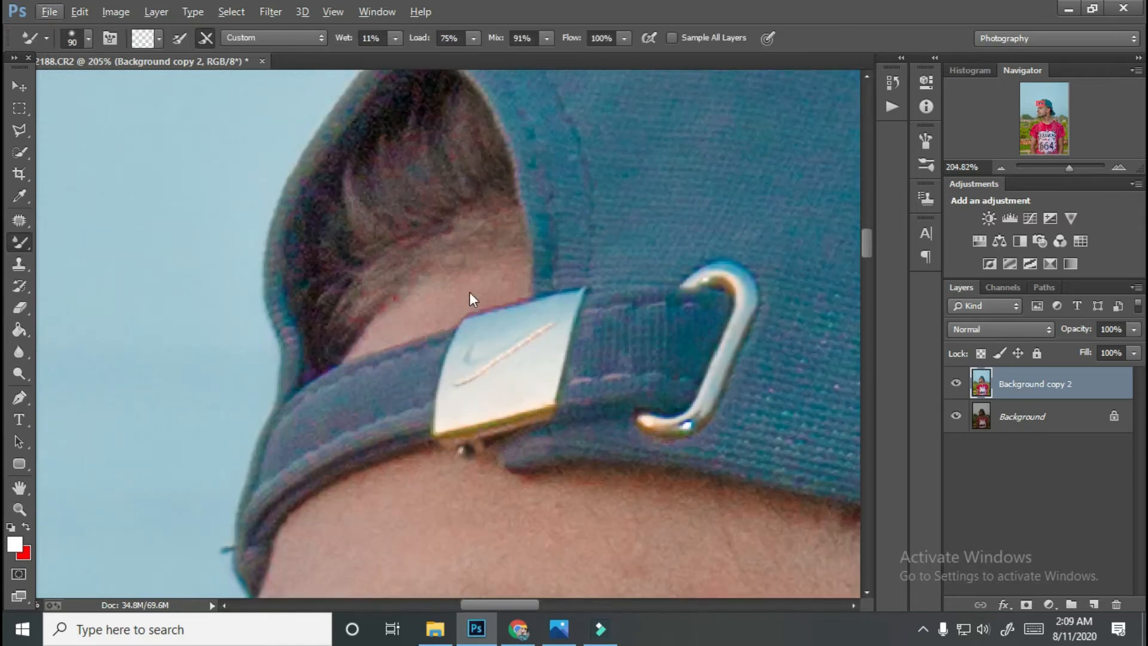
pyautogui.press('[')
pyautogui.press('[')
pyautogui.press('[')
pyautogui.press('[')
pyautogui.press('[')
pyautogui.press('[')
pyautogui.press('[')
pyautogui.press('[')
pyautogui.press('[')
pyautogui.press('[')
pyautogui.press('[')
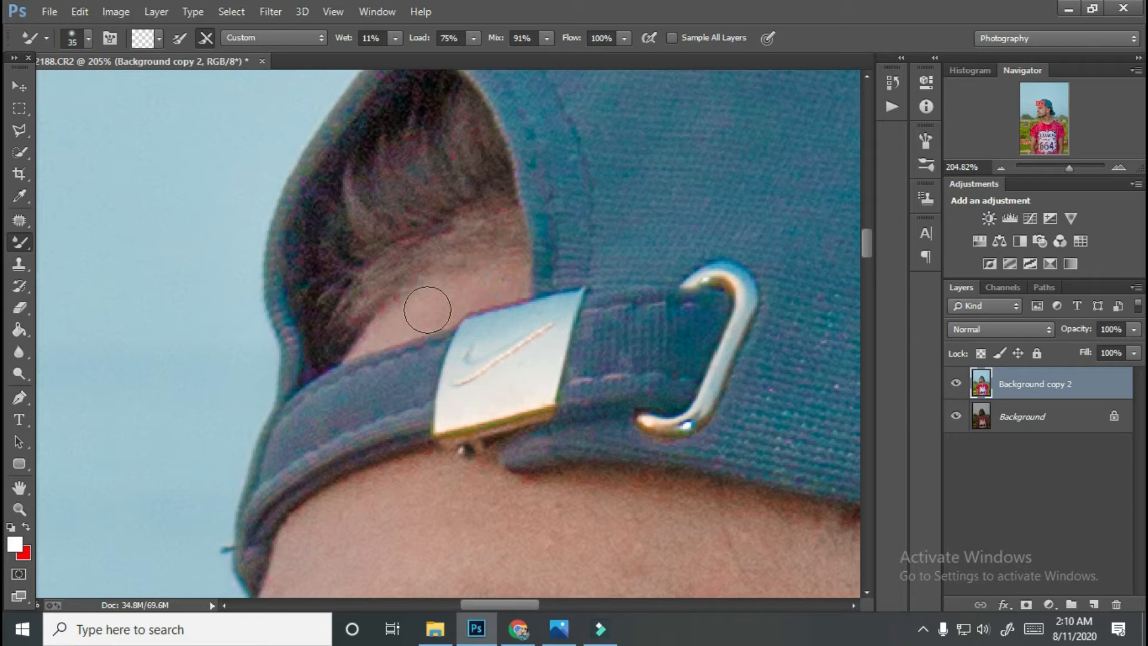
pyautogui.moveTo(405, 314); pyautogui.dragTo(374, 324)
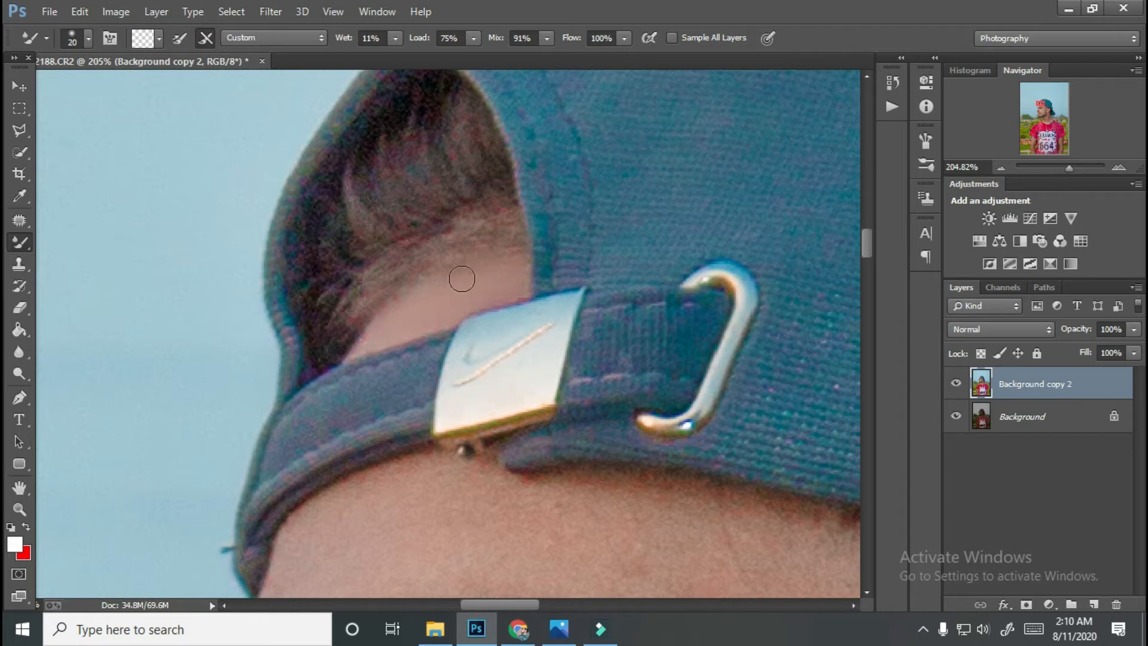
# - Set the Mixer Brush's wetness to 8% and smooth the forehead skin above the eyebrows
pyautogui.moveTo(399, 366); pyautogui.dragTo(596, 135)
pyautogui.moveTo(504, 304); pyautogui.dragTo(454, 268)
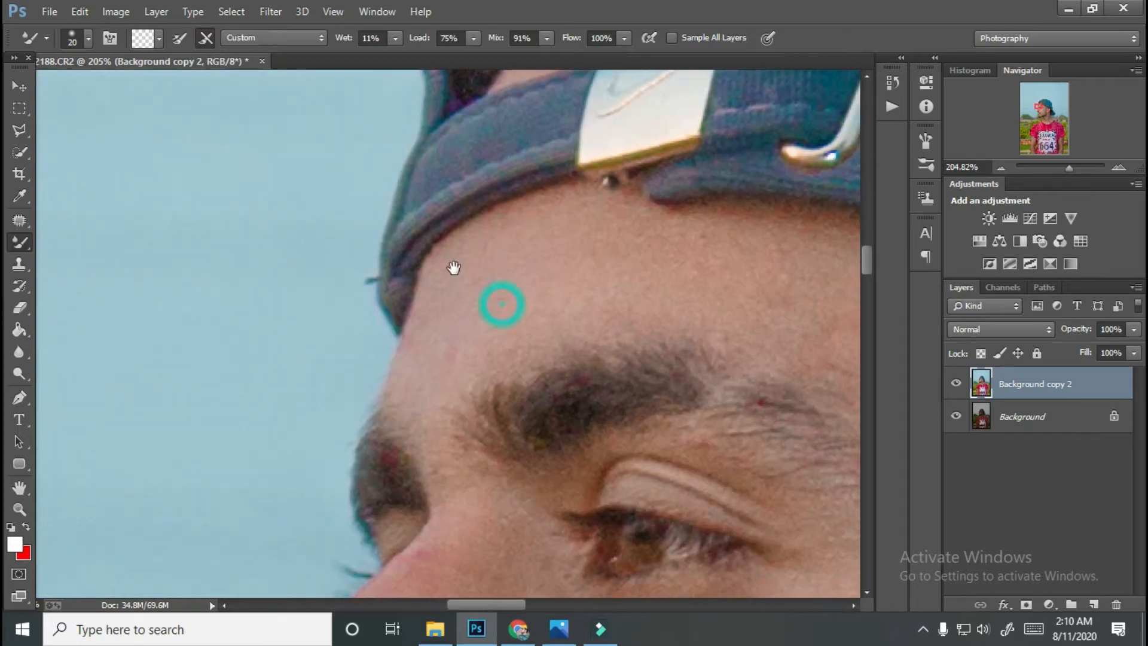
pyautogui.moveTo(334, 42); pyautogui.dragTo(337, 41)
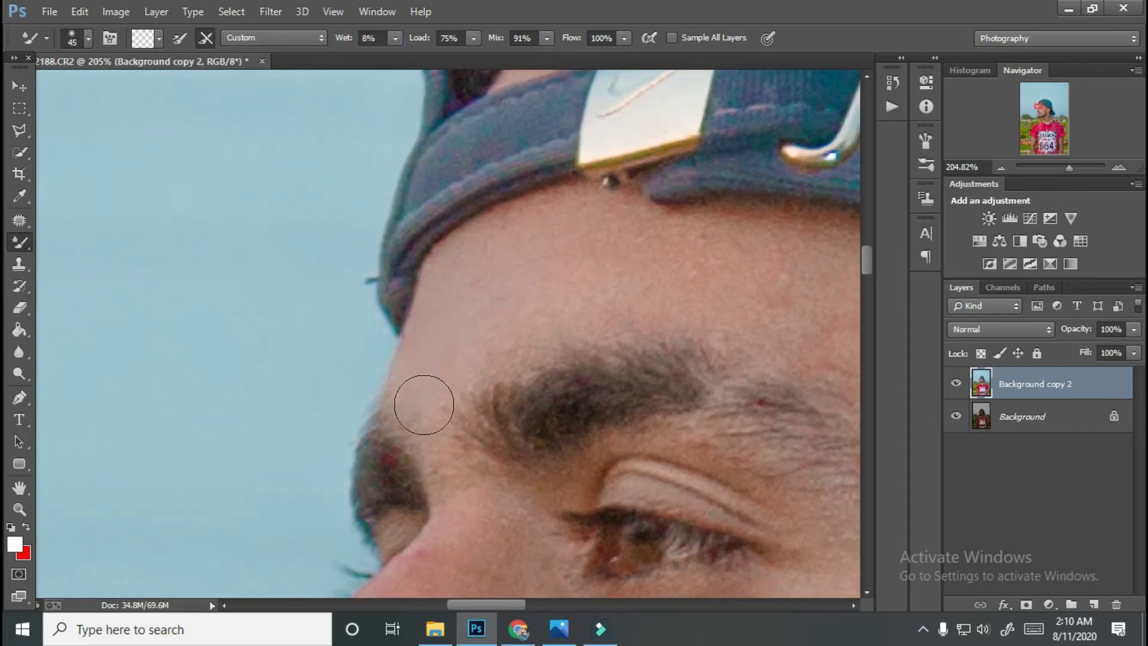
pyautogui.moveTo(691, 245); pyautogui.dragTo(737, 202)
pyautogui.press(']')
pyautogui.press(']')
pyautogui.moveTo(530, 267)
pyautogui.mouseDown()
pyautogui.moveTo(659, 259)
pyautogui.moveTo(457, 289)
pyautogui.moveTo(560, 349)
pyautogui.moveTo(621, 360)
pyautogui.moveTo(752, 453)
pyautogui.moveTo(601, 296)
pyautogui.moveTo(710, 312)
pyautogui.moveTo(490, 288)
pyautogui.mouseUp()
pyautogui.moveTo(641, 302); pyautogui.dragTo(436, 352)
pyautogui.moveTo(436, 352)
pyautogui.mouseDown()
pyautogui.moveTo(533, 389)
pyautogui.moveTo(528, 430)
pyautogui.mouseUp()
pyautogui.moveTo(596, 468)
pyautogui.mouseDown()
pyautogui.moveTo(483, 308)
pyautogui.moveTo(605, 405)
pyautogui.moveTo(538, 443)
pyautogui.moveTo(535, 209)
pyautogui.mouseUp()
# - Smooth the rest of the forehead and the temple up to the hairline, varying the Mixer Brush size
pyautogui.press(']')
pyautogui.press(']')
pyautogui.press(']')
pyautogui.moveTo(643, 209); pyautogui.dragTo(630, 377)
pyautogui.moveTo(602, 425); pyautogui.dragTo(692, 271)
pyautogui.moveTo(691, 271)
pyautogui.mouseDown()
pyautogui.moveTo(580, 411)
pyautogui.moveTo(647, 342)
pyautogui.moveTo(538, 443)
pyautogui.mouseUp()
pyautogui.moveTo(582, 386); pyautogui.dragTo(693, 248)
pyautogui.press('[')
pyautogui.press('[')
pyautogui.moveTo(638, 324)
pyautogui.mouseDown()
pyautogui.moveTo(482, 436)
pyautogui.moveTo(551, 393)
pyautogui.moveTo(491, 427)
pyautogui.mouseUp()
pyautogui.moveTo(779, 226)
pyautogui.mouseDown()
pyautogui.moveTo(563, 415)
pyautogui.moveTo(683, 327)
pyautogui.mouseUp()
# - Smooth the cheek between the nose and the beard with the Mixer Brush, enlarging it to 90 px
pyautogui.scroll(-2, 523, 232)
pyautogui.scroll(-1, 523, 233)
pyautogui.press(']')
pyautogui.press(']')
pyautogui.press(']')
pyautogui.press(']')
pyautogui.press('[')
pyautogui.press('[')
pyautogui.press('[')
pyautogui.press('[')
pyautogui.press('[')
pyautogui.moveTo(493, 381); pyautogui.dragTo(446, 380)
pyautogui.moveTo(414, 462)
pyautogui.mouseDown()
pyautogui.moveTo(380, 478)
pyautogui.moveTo(315, 372)
pyautogui.mouseUp()
pyautogui.press(']')
pyautogui.press(']')
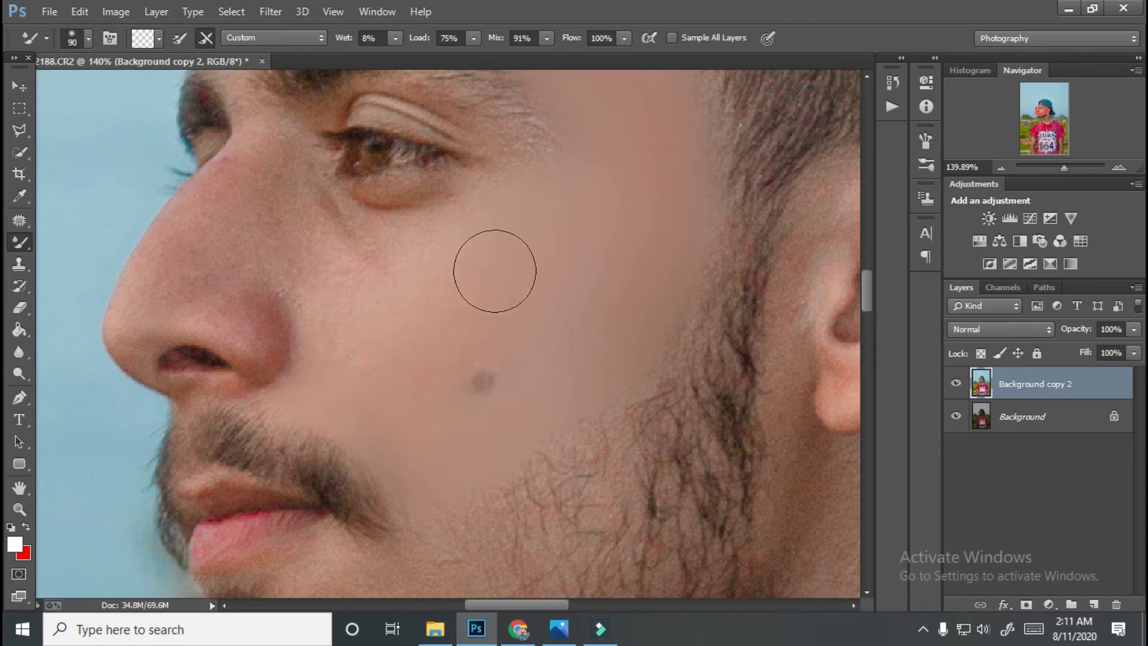
# - Blend the dark mole on the cheek into the surrounding skin with the large Mixer Brush
pyautogui.moveTo(525, 390); pyautogui.dragTo(488, 372)
pyautogui.press(']')
pyautogui.press(']')
pyautogui.press(']')
pyautogui.press('[')
# - Smooth the skin around the eye and along the side of the nose, reducing the Mixer Brush to 45 px
pyautogui.scroll(2, 371, 293)
pyautogui.press('[')
pyautogui.press('[')
pyautogui.press('[')
pyautogui.press('[')
pyautogui.press('[')
pyautogui.press('[')
pyautogui.press('[')
pyautogui.moveTo(367, 226); pyautogui.dragTo(395, 242)
pyautogui.moveTo(456, 325)
pyautogui.mouseDown()
pyautogui.moveTo(339, 333)
pyautogui.moveTo(223, 319)
pyautogui.moveTo(135, 444)
pyautogui.moveTo(272, 279)
pyautogui.moveTo(143, 454)
pyautogui.moveTo(181, 360)
pyautogui.moveTo(168, 419)
pyautogui.moveTo(277, 340)
pyautogui.moveTo(348, 368)
pyautogui.moveTo(223, 379)
pyautogui.mouseUp()
pyautogui.press(']')
pyautogui.press('[')
pyautogui.moveTo(277, 344); pyautogui.dragTo(275, 410)
pyautogui.press('[')
pyautogui.press('[')
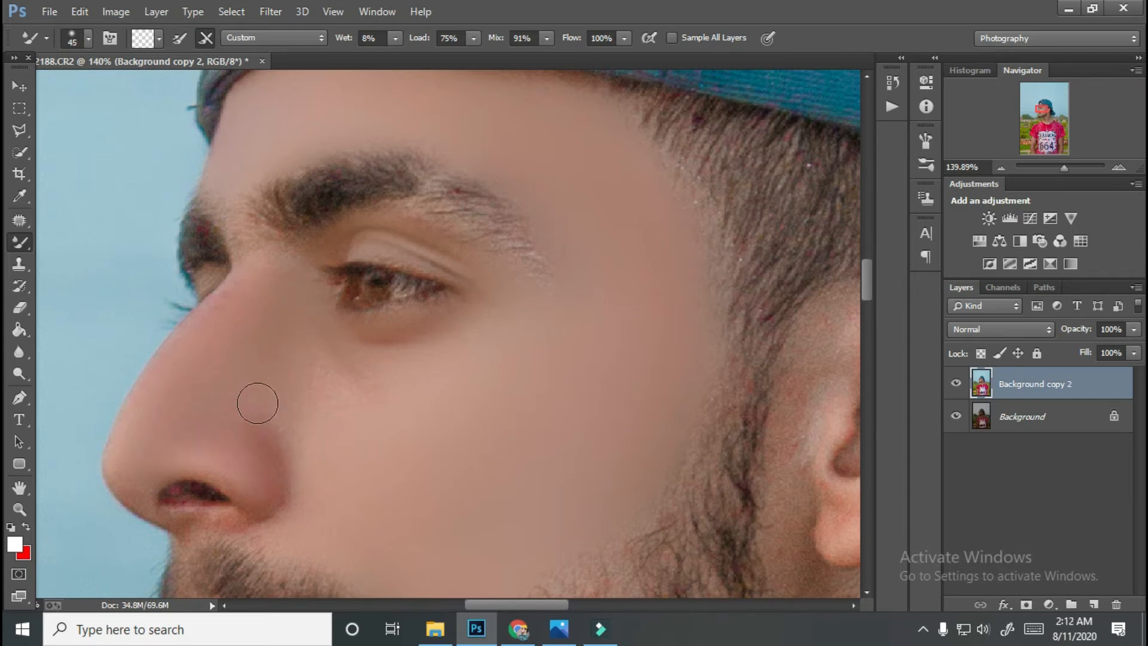
# - Smooth the nose and the skin beneath the nostril, using the Mixer Brush at 30 px for the tight areas
pyautogui.moveTo(157, 435)
pyautogui.mouseDown()
pyautogui.moveTo(349, 323)
pyautogui.moveTo(370, 198)
pyautogui.mouseUp()
pyautogui.press(']')
pyautogui.press(']')
pyautogui.press('[')
pyautogui.press('[')
pyautogui.press('[')
pyautogui.moveTo(391, 254); pyautogui.dragTo(334, 215)
pyautogui.press('[')
pyautogui.press('[')
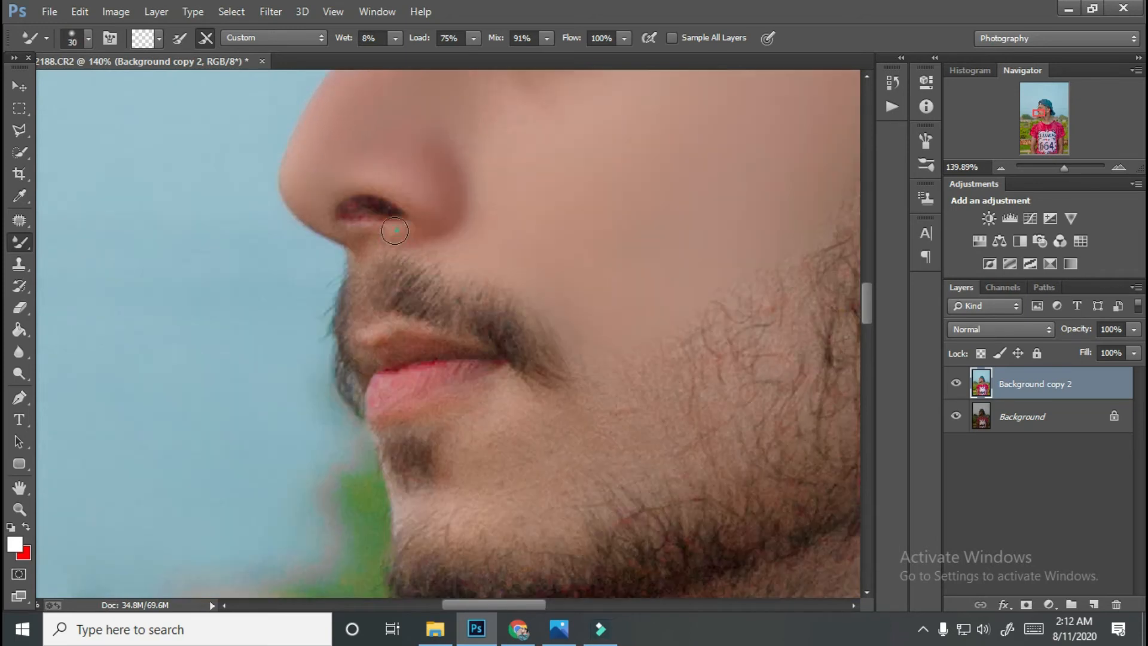
pyautogui.press(']')
pyautogui.press(']')
pyautogui.moveTo(498, 178); pyautogui.dragTo(440, 350)
# - Even out the under-eye area and the cheek with the Mixer Brush at 80 px and larger
pyautogui.press(']')
pyautogui.press(']')
pyautogui.press(']')
pyautogui.press(']')
pyautogui.press(']')
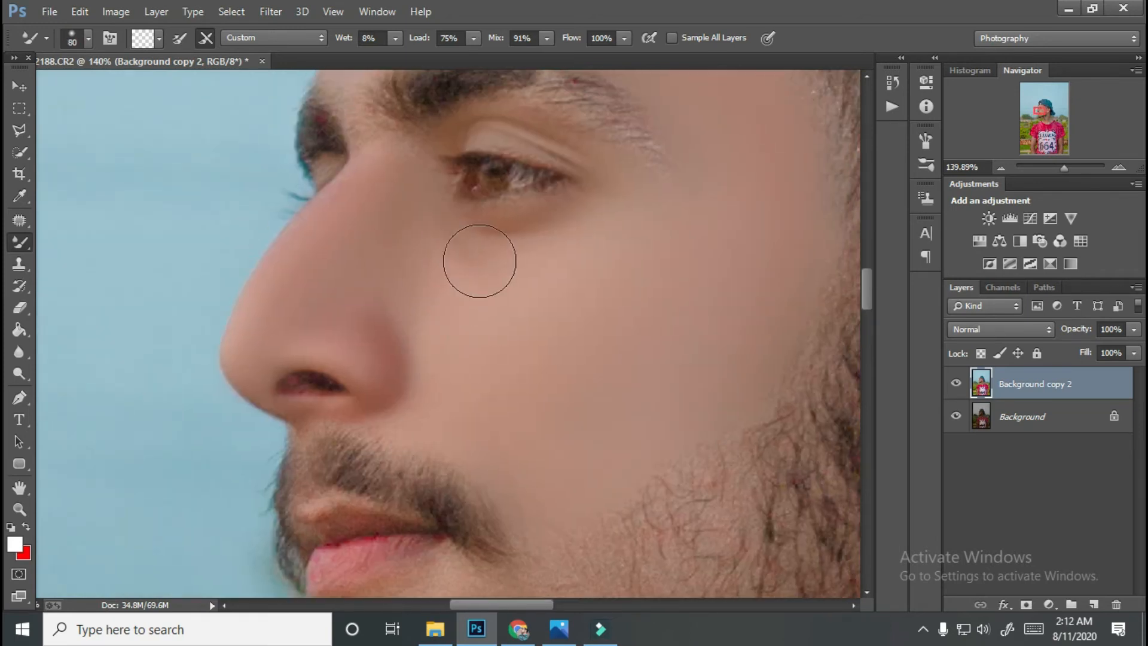
pyautogui.moveTo(565, 212); pyautogui.dragTo(537, 367)
pyautogui.moveTo(712, 347); pyautogui.dragTo(341, 179)
pyautogui.press(']')
pyautogui.press(']')
pyautogui.press(']')
pyautogui.moveTo(533, 230); pyautogui.dragTo(493, 442)
pyautogui.moveTo(559, 385)
pyautogui.mouseDown()
pyautogui.moveTo(671, 201)
pyautogui.moveTo(592, 185)
pyautogui.mouseUp()
pyautogui.moveTo(661, 222); pyautogui.dragTo(660, 195)
# - Smooth the skin between the mouth corner and the chin beard, reducing the Mixer Brush to 45 px
pyautogui.scroll(-5, 631, 280)
pyautogui.scroll(3, 625, 277)
pyautogui.scroll(2, 366, 323)
pyautogui.moveTo(366, 323)
pyautogui.mouseDown()
pyautogui.moveTo(461, 241)
pyautogui.moveTo(475, 173)
pyautogui.mouseUp()
pyautogui.scroll(1, 474, 179)
pyautogui.press(']')
pyautogui.press('[')
pyautogui.press('[')
pyautogui.press('[')
pyautogui.press('[')
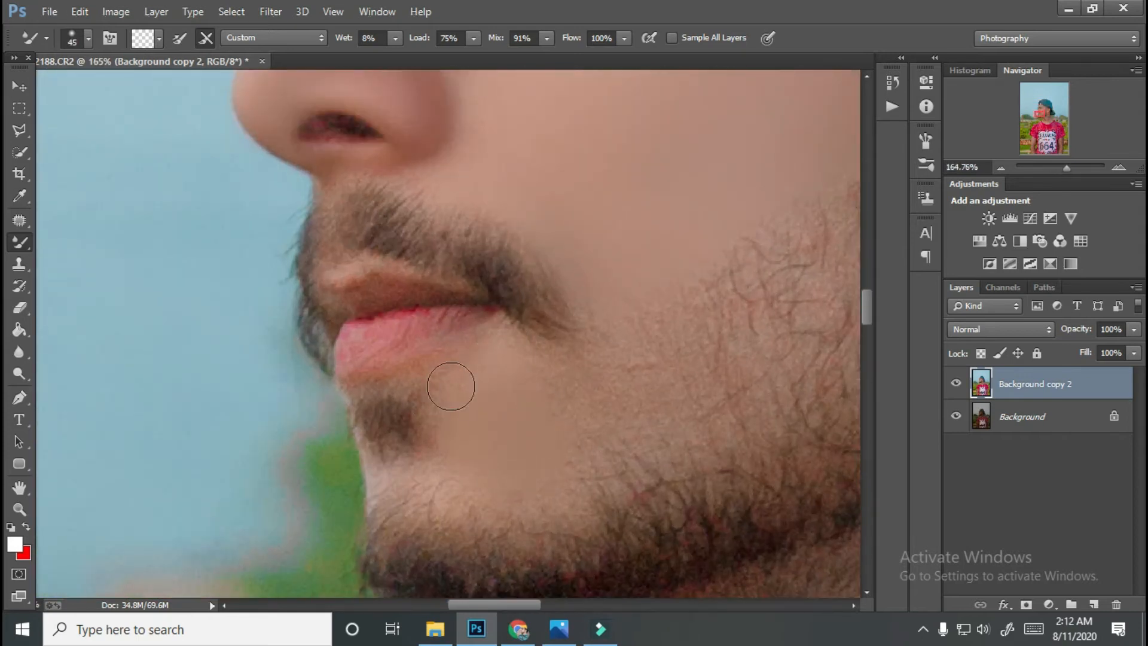
# - Blend the chin skin up to the lower lip with the Mixer Brush at 70 px and soften the lips
pyautogui.press(']')
pyautogui.press(']')
pyautogui.press(']')
pyautogui.moveTo(504, 410); pyautogui.dragTo(440, 343)
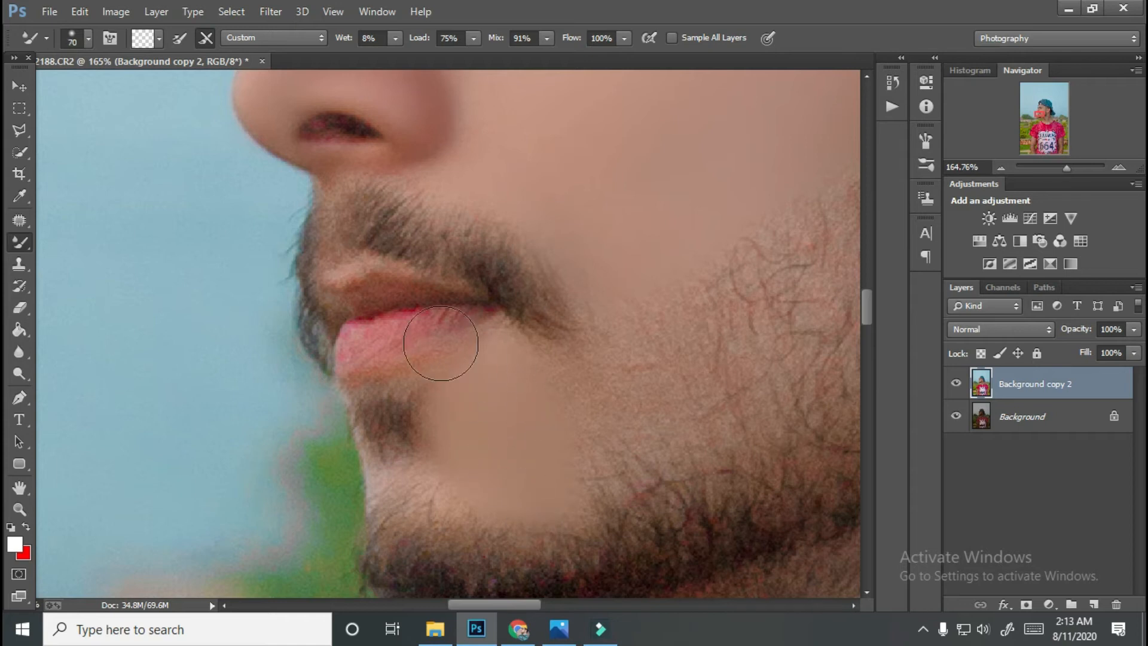
pyautogui.moveTo(351, 342); pyautogui.dragTo(395, 290)
# - Smooth the skin behind the ear and on the neck beneath the earlobe with the Mixer Brush at 90 px
pyautogui.scroll(-5, 368, 351)
pyautogui.moveTo(738, 277); pyautogui.dragTo(479, 471)
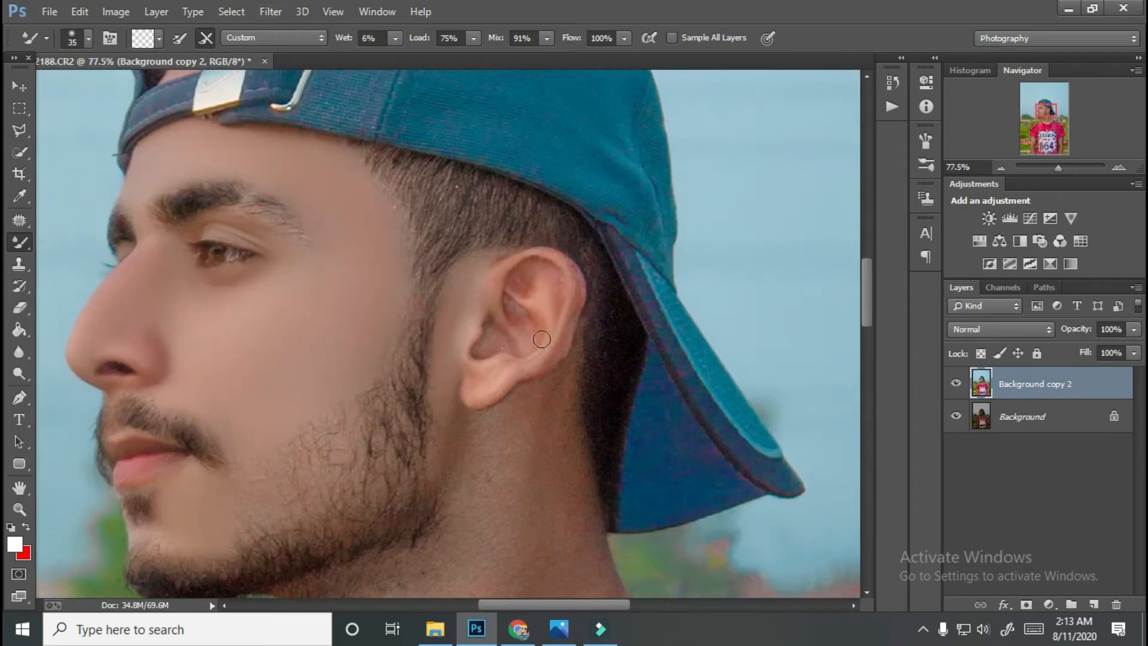
pyautogui.scroll(-3, 486, 343)
pyautogui.press(']')
pyautogui.press(']')
pyautogui.press(']')
pyautogui.press(']')
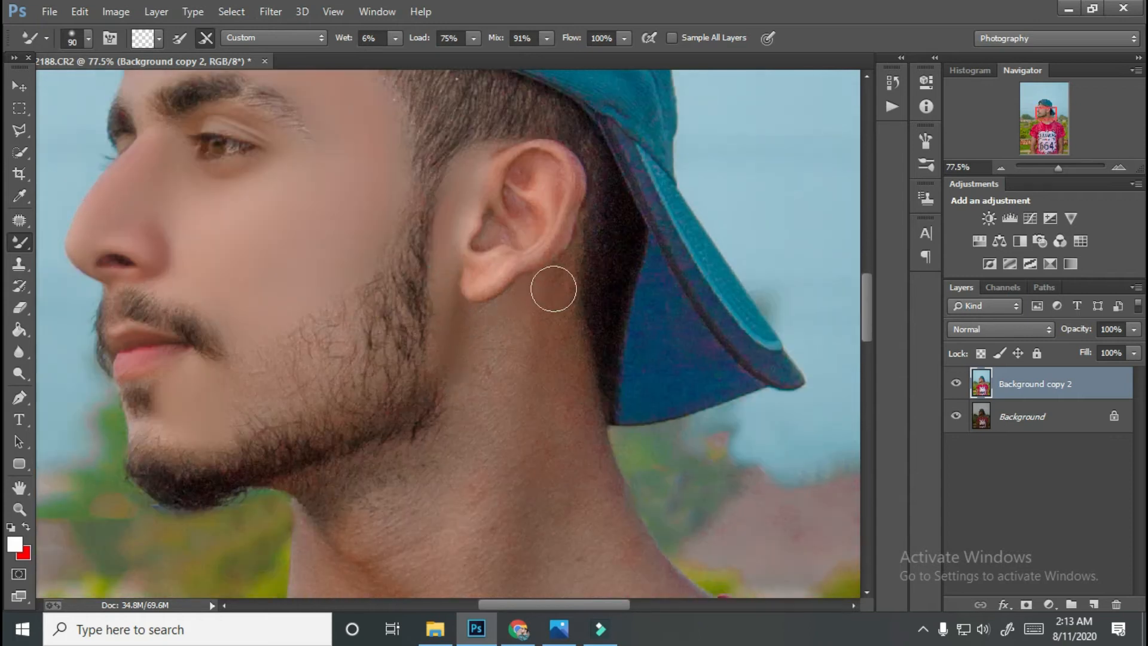
pyautogui.press(']')
pyautogui.press(']')
pyautogui.press(']')
pyautogui.press(']')
pyautogui.press(']')
pyautogui.press(']')
pyautogui.press(']')
pyautogui.press(']')
pyautogui.press(']')
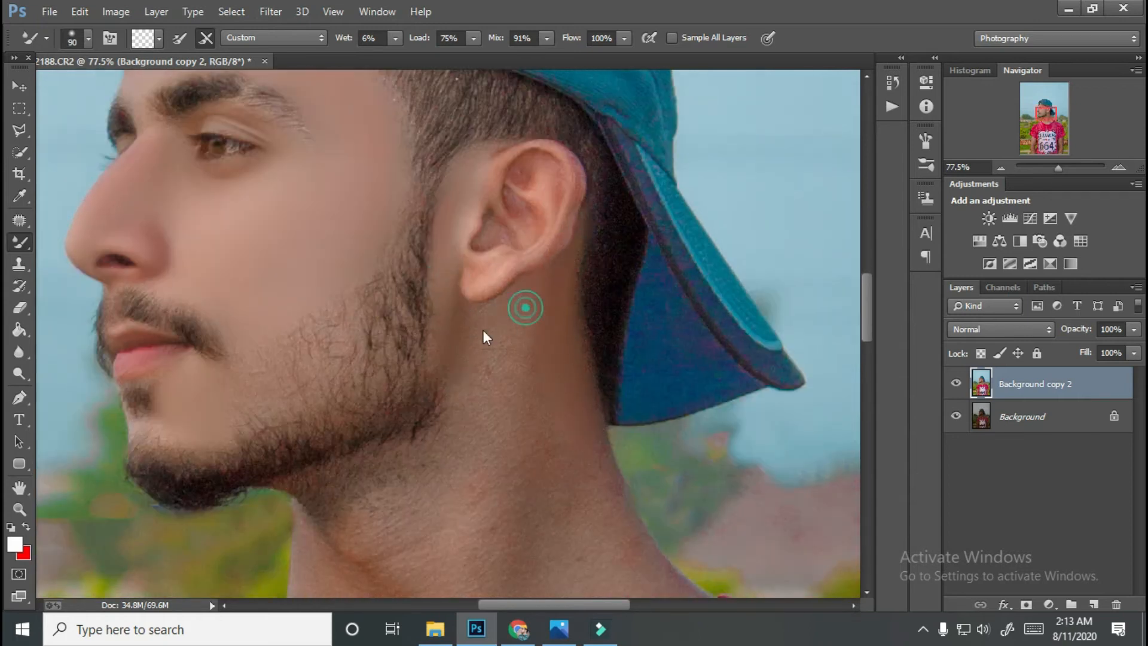
# - Smooth the lower neck and throat from the beard edge down to the shirt collar, using the Mixer Brush at about 80 to 100 px
pyautogui.scroll(-3, 496, 379)
pyautogui.hscroll(2, 496, 379)
pyautogui.press('[')
pyautogui.press('[')
pyautogui.press('[')
pyautogui.press('[')
pyautogui.press('[')
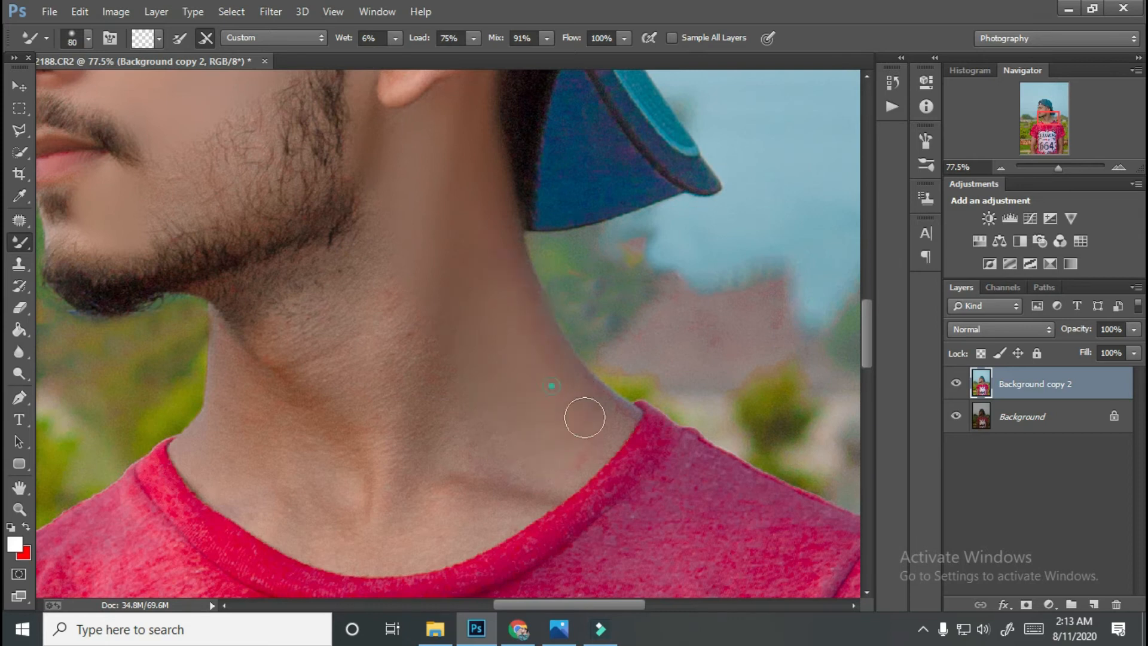
pyautogui.press(']')
pyautogui.press(']')
pyautogui.moveTo(440, 282)
pyautogui.mouseDown()
pyautogui.moveTo(412, 508)
pyautogui.moveTo(453, 508)
pyautogui.moveTo(310, 372)
pyautogui.moveTo(407, 231)
pyautogui.moveTo(243, 468)
pyautogui.moveTo(259, 379)
pyautogui.moveTo(310, 317)
pyautogui.moveTo(228, 451)
pyautogui.mouseUp()
pyautogui.press('[')
pyautogui.press('[')
pyautogui.moveTo(284, 410)
pyautogui.mouseDown()
pyautogui.moveTo(280, 516)
pyautogui.moveTo(195, 450)
pyautogui.mouseUp()
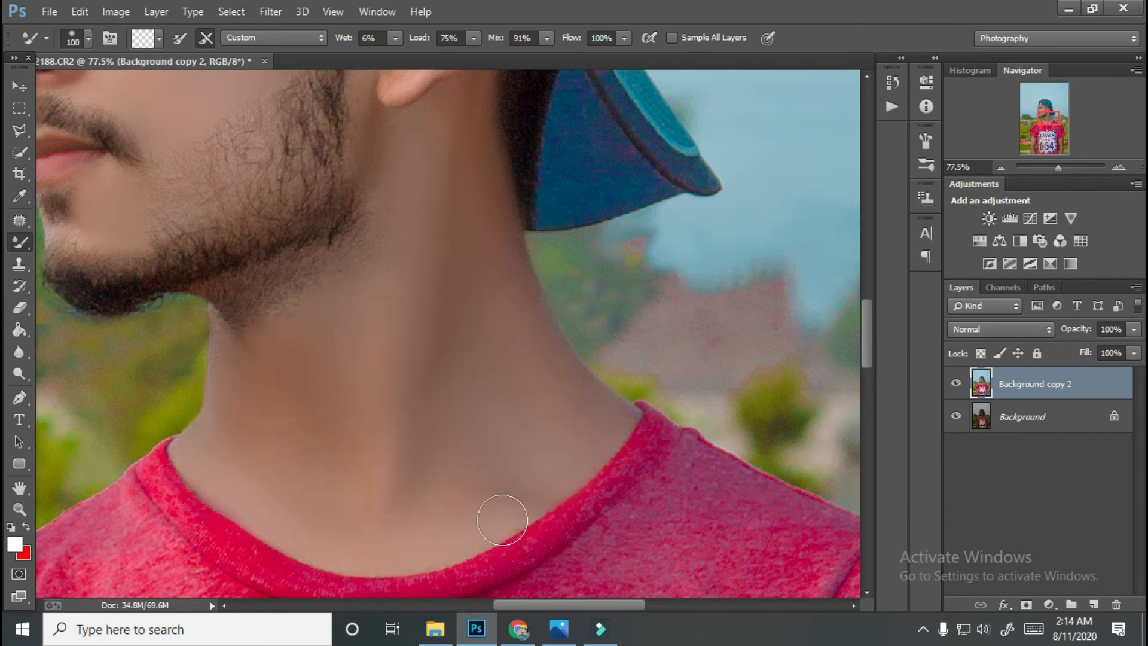
# - Blend the light and shadow transition along the side of the neck with the Mixer Brush at 175 px, then reduce it to 125 px
pyautogui.press(']')
pyautogui.press(']')
pyautogui.press(']')
pyautogui.moveTo(440, 243)
pyautogui.mouseDown()
pyautogui.moveTo(442, 209)
pyautogui.moveTo(474, 311)
pyautogui.moveTo(482, 282)
pyautogui.moveTo(541, 381)
pyautogui.mouseUp()
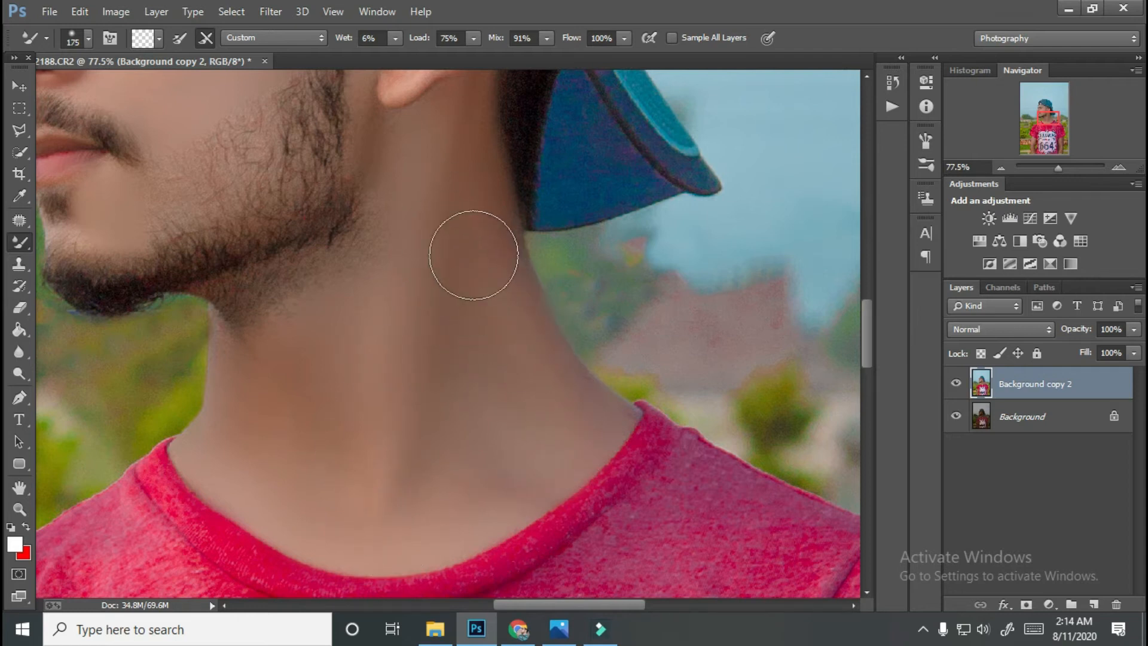
pyautogui.press('[')
pyautogui.press('[')
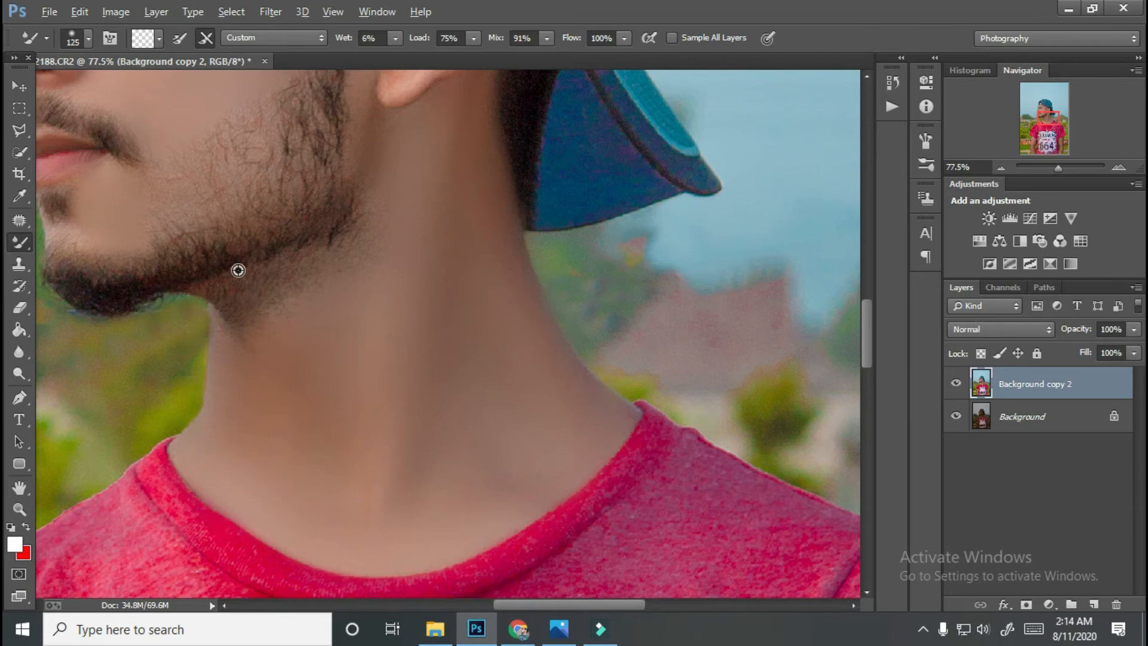
# - Lighten the gap in the eyebrow and the eye with the Dodge tool at 20 px, Midtones range and 47% exposure
pyautogui.scroll(-7, 237, 270)
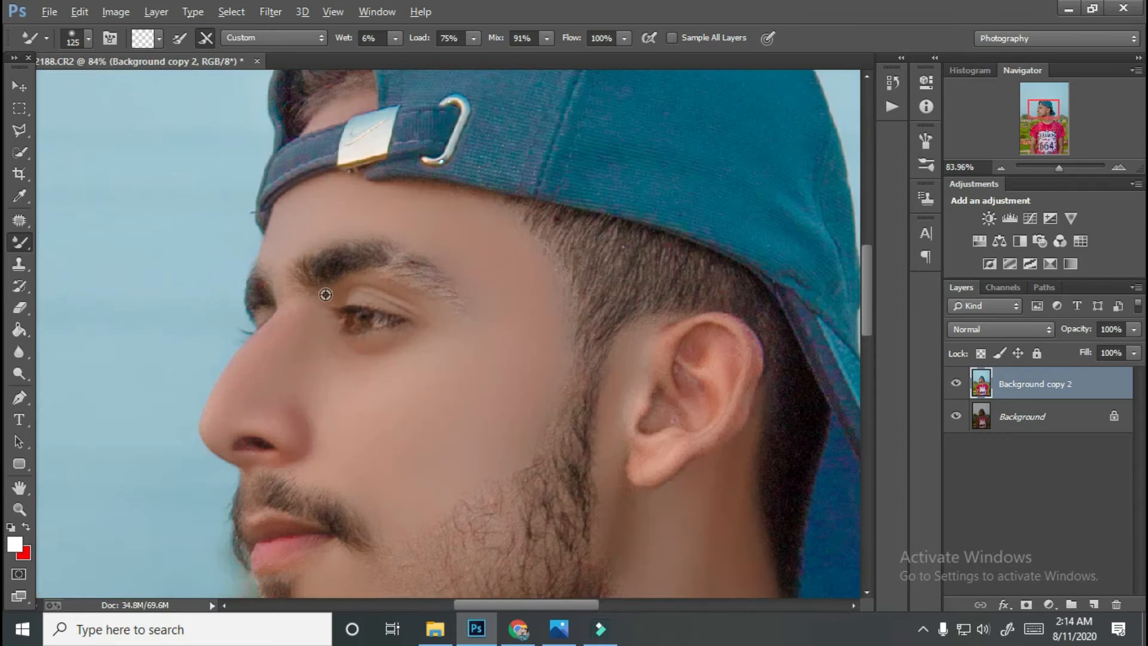
pyautogui.scroll(4, 388, 296)
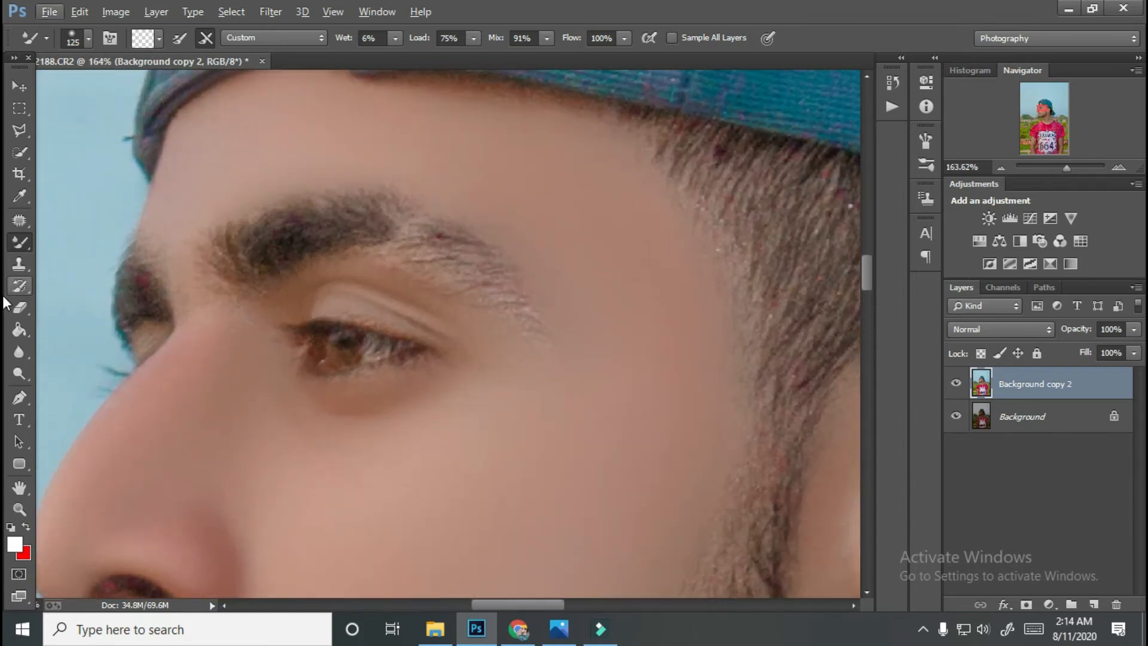
pyautogui.click(22, 375)
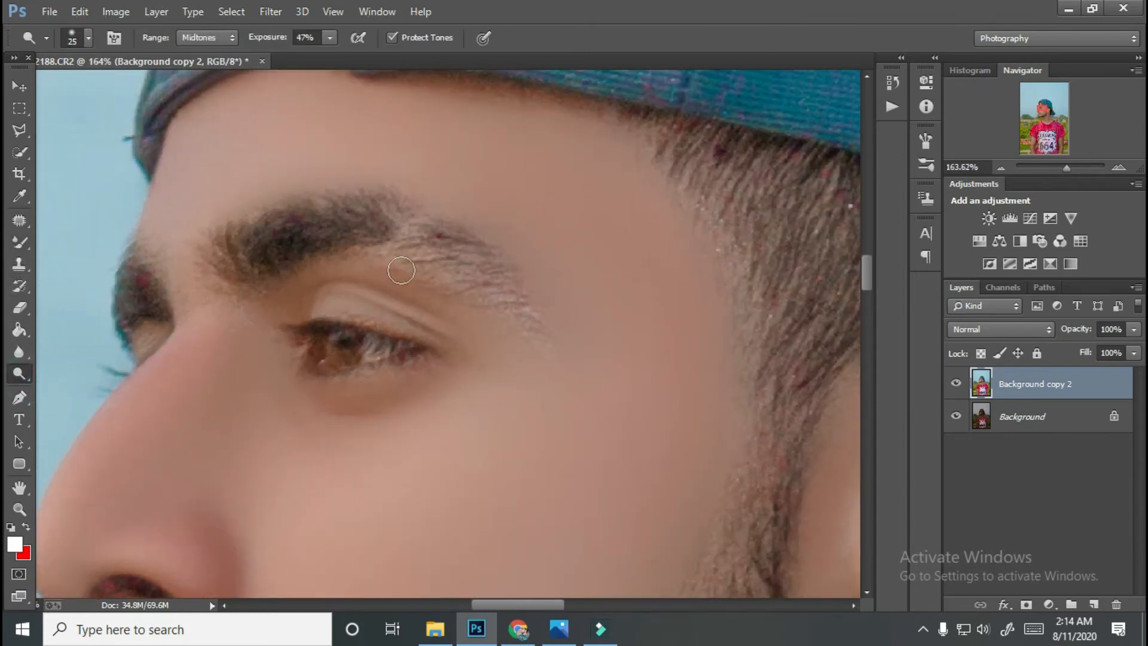
pyautogui.moveTo(422, 219); pyautogui.dragTo(383, 252)
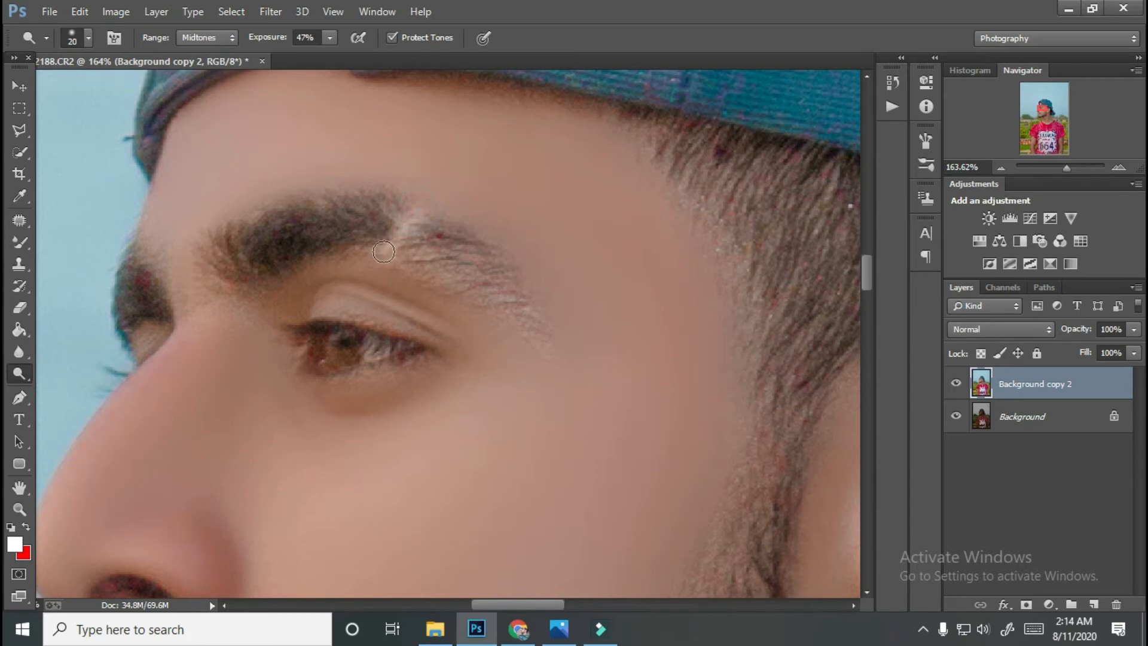
pyautogui.moveTo(368, 346); pyautogui.dragTo(380, 351)
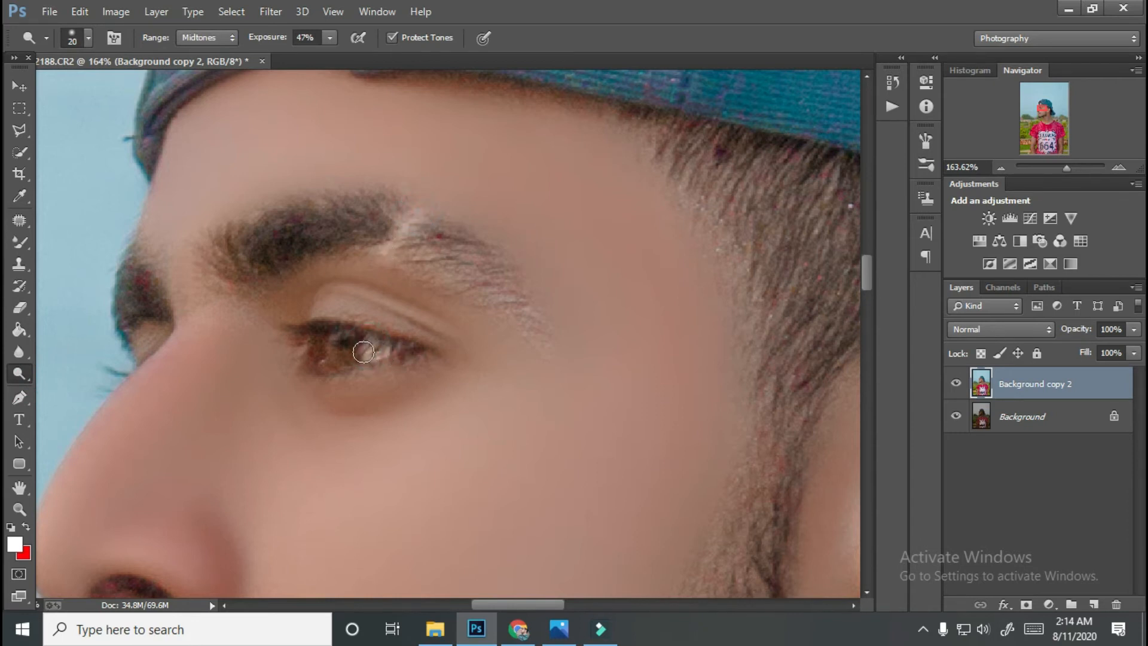
# - Smooth the upper arm below the sleeve on the image's left side with the Mixer Brush at 250 px
pyautogui.scroll(-10, 315, 353)
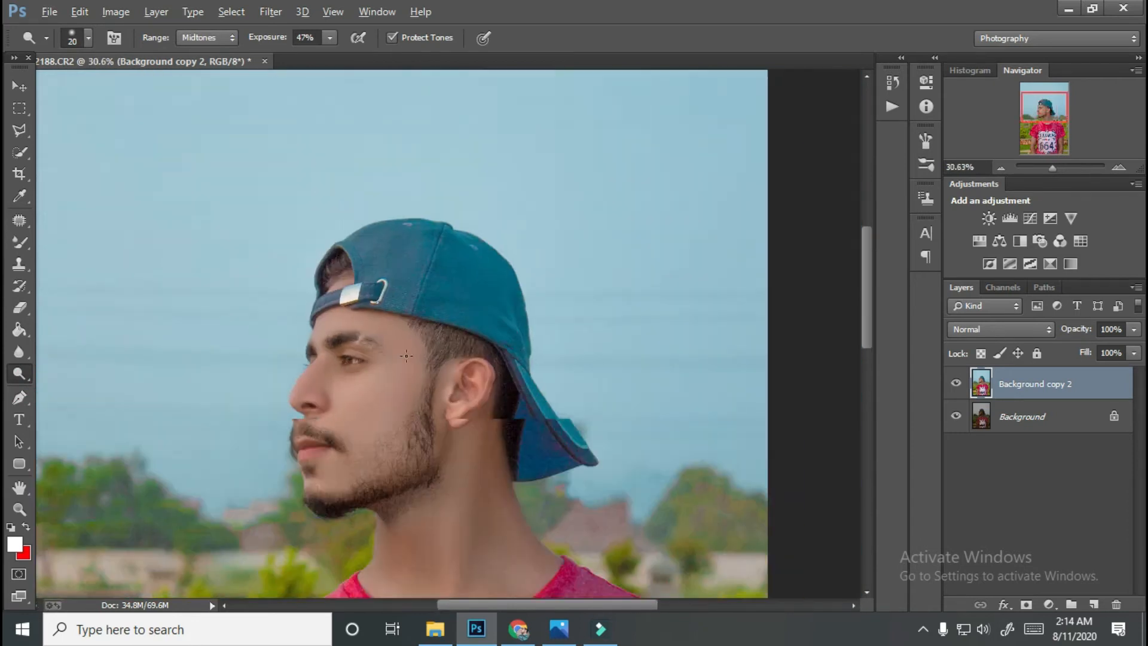
pyautogui.scroll(8, 356, 539)
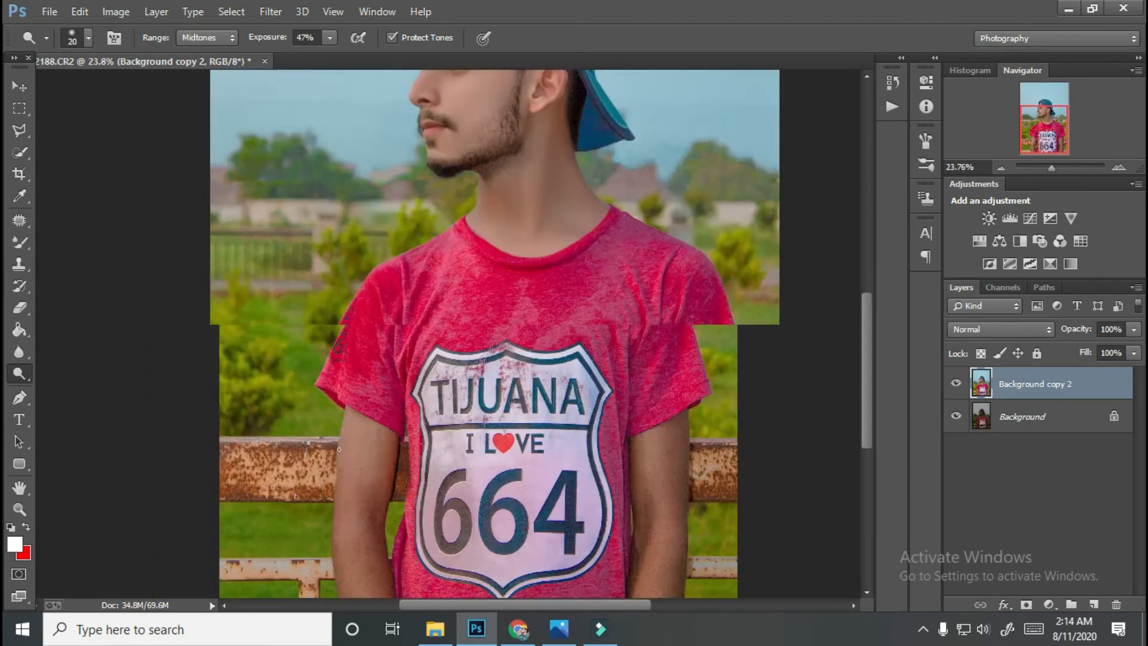
pyautogui.scroll(-4, 358, 450)
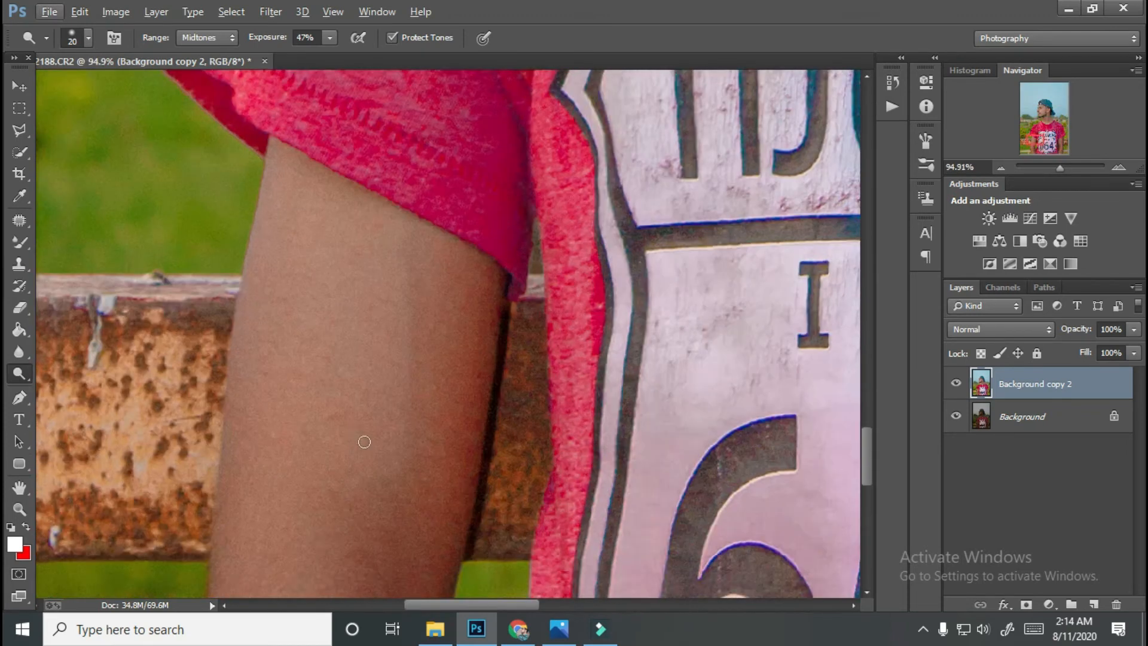
pyautogui.click(20, 243)
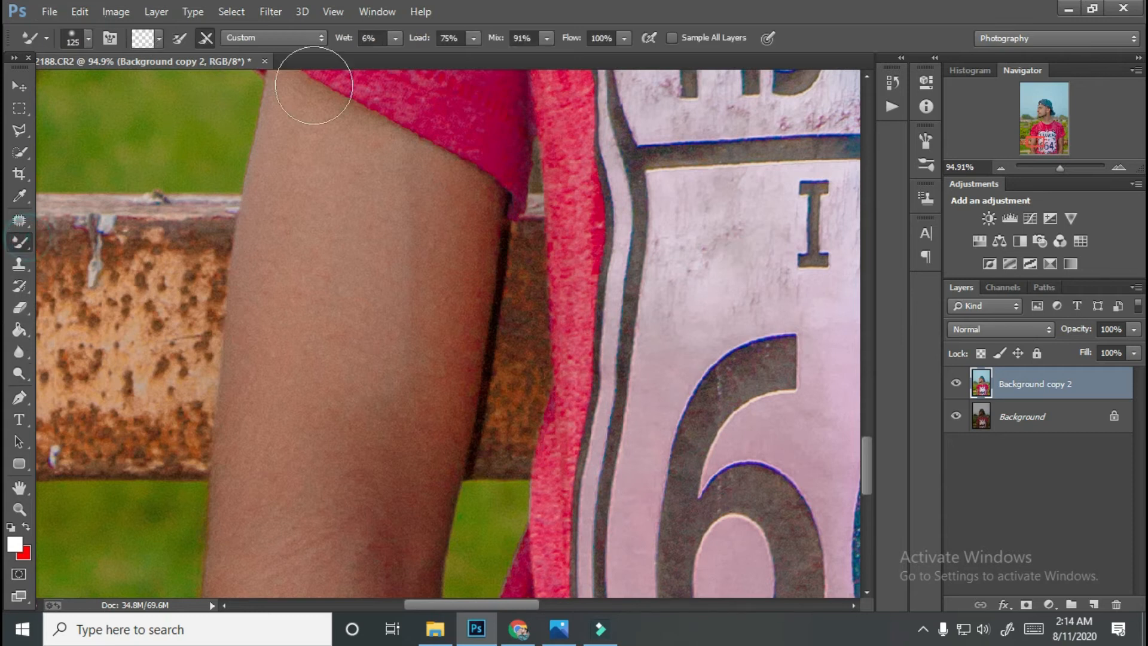
pyautogui.press(']')
pyautogui.press(']')
pyautogui.press(']')
pyautogui.moveTo(333, 410); pyautogui.dragTo(390, 226)
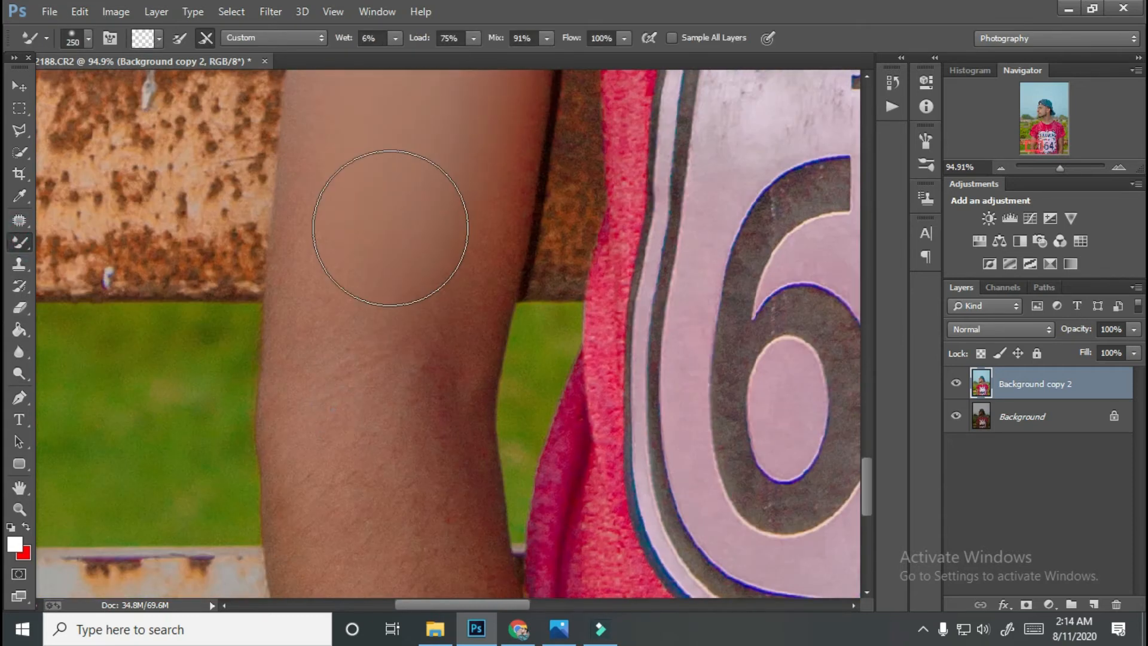
# - Smooth the elbow and forearm of the same arm with the Mixer Brush, varying the brush size between edges and broad areas
pyautogui.scroll(6, 393, 225)
pyautogui.press('[')
pyautogui.press('[')
pyautogui.press('[')
pyautogui.moveTo(360, 167)
pyautogui.mouseDown()
pyautogui.moveTo(314, 351)
pyautogui.moveTo(418, 201)
pyautogui.moveTo(384, 171)
pyautogui.mouseUp()
pyautogui.press(']')
pyautogui.press(']')
pyautogui.press(']')
pyautogui.moveTo(373, 412); pyautogui.dragTo(389, 313)
pyautogui.moveTo(410, 456); pyautogui.dragTo(417, 254)
pyautogui.moveTo(361, 335)
pyautogui.mouseDown()
pyautogui.moveTo(338, 389)
pyautogui.moveTo(358, 448)
pyautogui.mouseUp()
pyautogui.moveTo(373, 438)
pyautogui.mouseDown()
pyautogui.moveTo(331, 242)
pyautogui.moveTo(310, 384)
pyautogui.moveTo(402, 410)
pyautogui.moveTo(407, 312)
pyautogui.mouseUp()
# - Refine the shading along the length of that arm with the Mixer Brush at 150 px
pyautogui.press('[')
pyautogui.press('[')
pyautogui.press('[')
pyautogui.moveTo(398, 219)
pyautogui.mouseDown()
pyautogui.moveTo(405, 475)
pyautogui.moveTo(279, 532)
pyautogui.moveTo(374, 359)
pyautogui.mouseUp()
pyautogui.moveTo(400, 278); pyautogui.dragTo(398, 554)
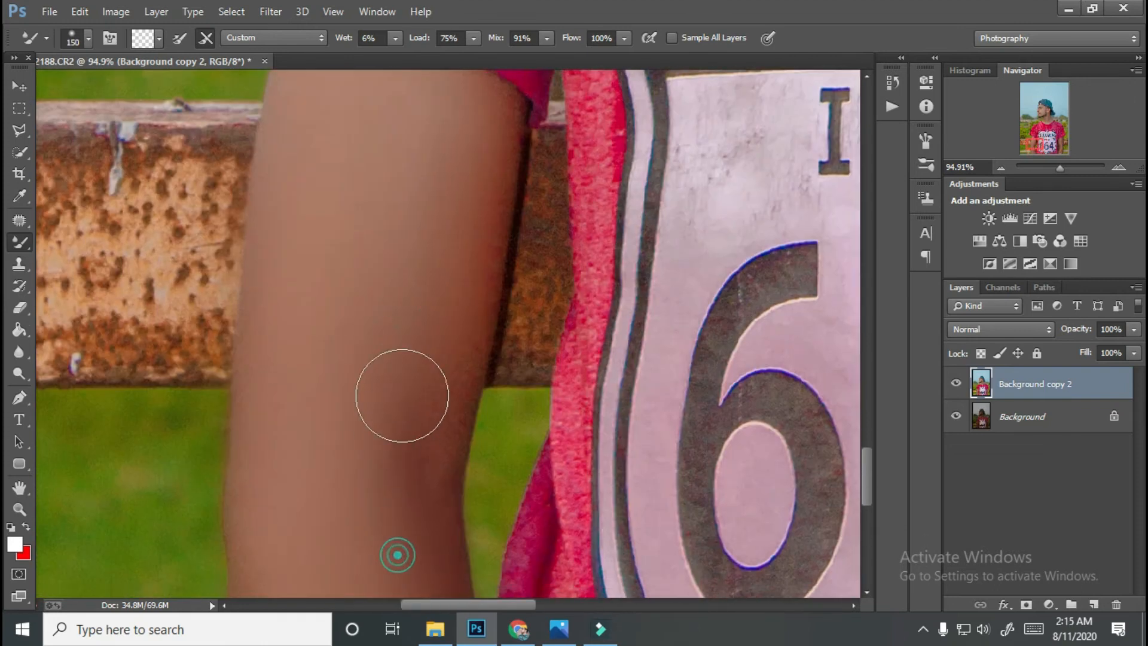
pyautogui.moveTo(397, 105); pyautogui.dragTo(394, 221)
# - Smooth the skin of the other arm, from the sleeve down past the elbow, with the Mixer Brush at 250 px
pyautogui.scroll(-6, 394, 220)
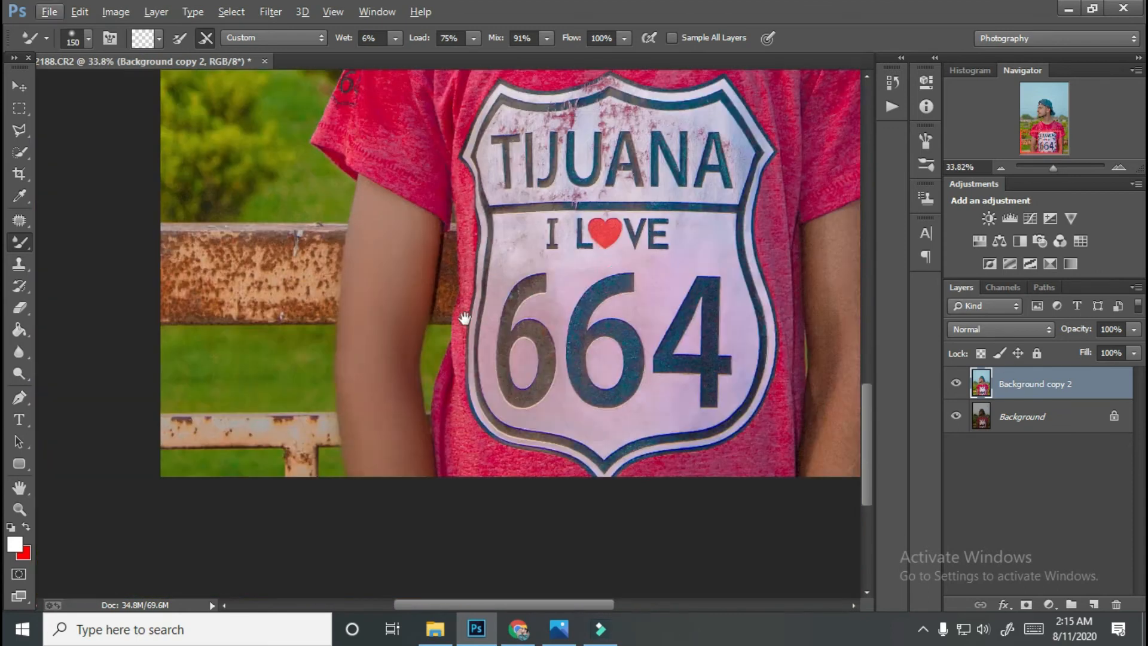
pyautogui.scroll(4, 464, 317)
pyautogui.scroll(1, 402, 266)
pyautogui.press(']')
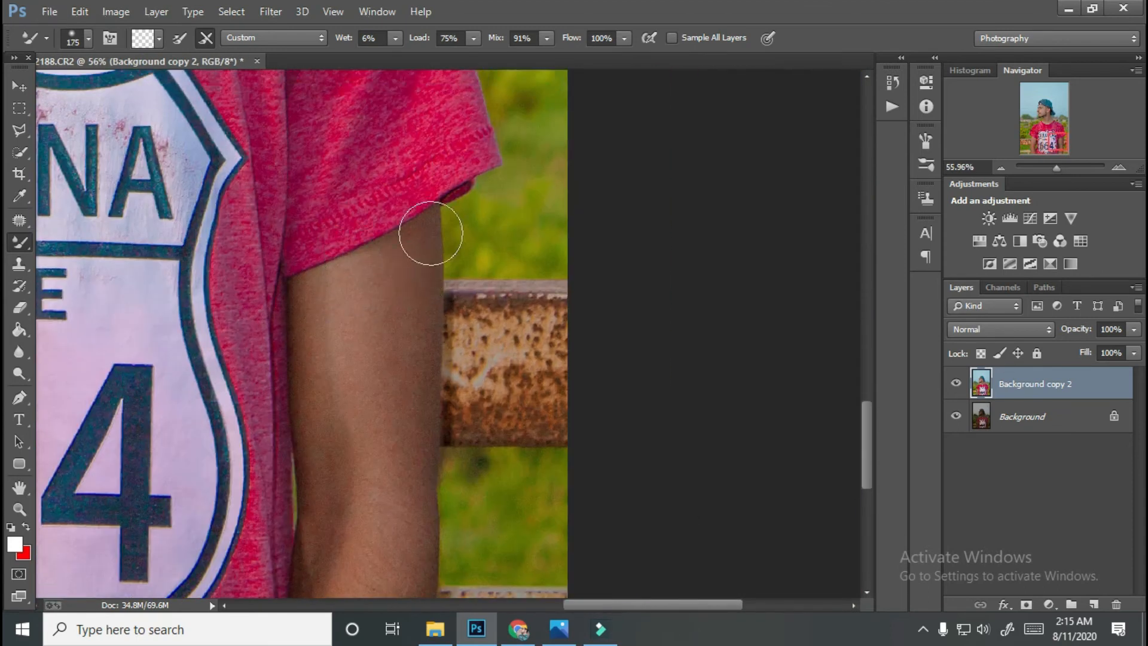
pyautogui.press(']')
pyautogui.press(']')
pyautogui.moveTo(391, 416)
pyautogui.mouseDown()
pyautogui.moveTo(394, 375)
pyautogui.moveTo(358, 538)
pyautogui.moveTo(333, 392)
pyautogui.moveTo(337, 295)
pyautogui.mouseUp()
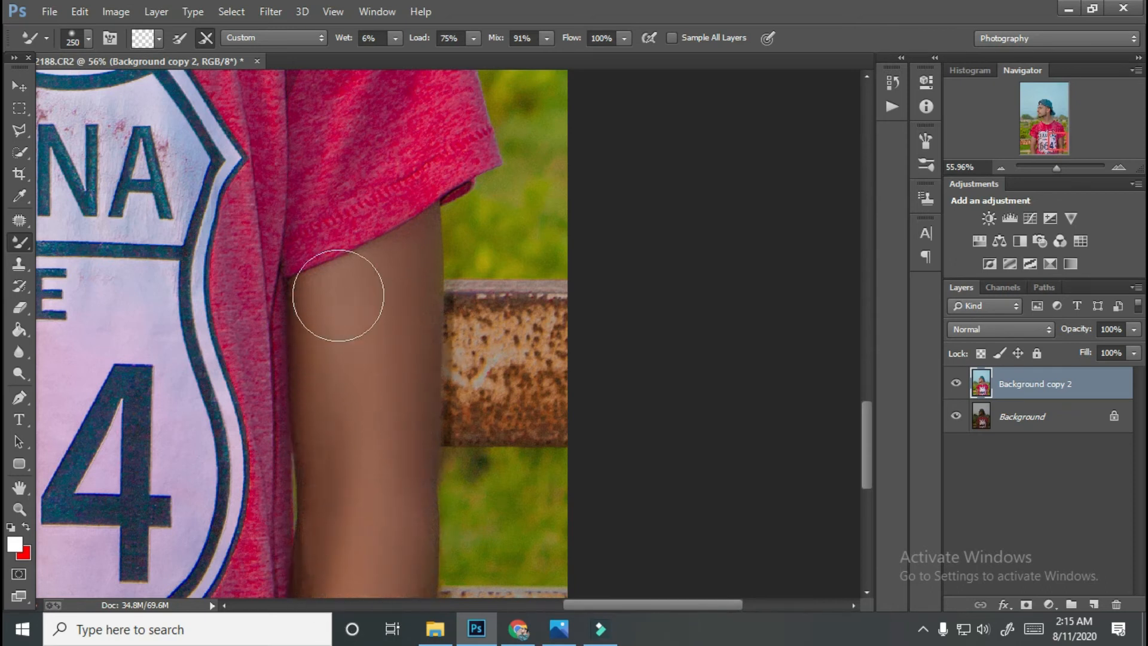
pyautogui.moveTo(387, 397)
pyautogui.mouseDown()
pyautogui.moveTo(392, 528)
pyautogui.moveTo(415, 567)
pyautogui.moveTo(407, 494)
pyautogui.mouseUp()
# - Compare the retouched portrait with the original by hiding and reshowing the Background copy 2 layer
pyautogui.scroll(-6, 402, 474)
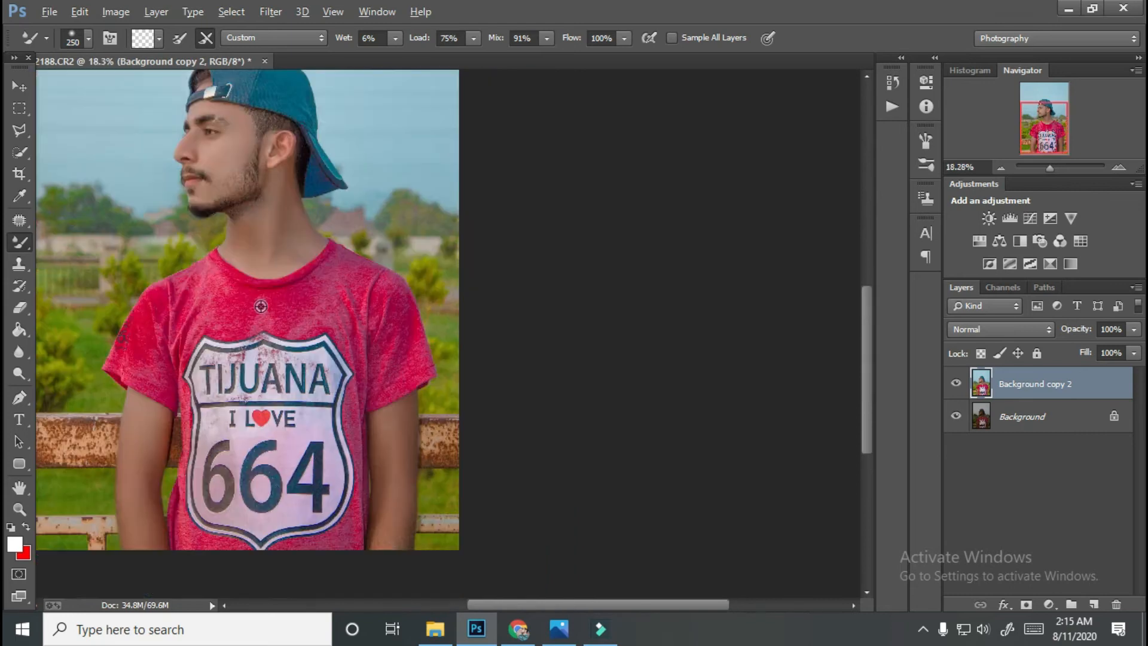
pyautogui.scroll(2, 509, 279)
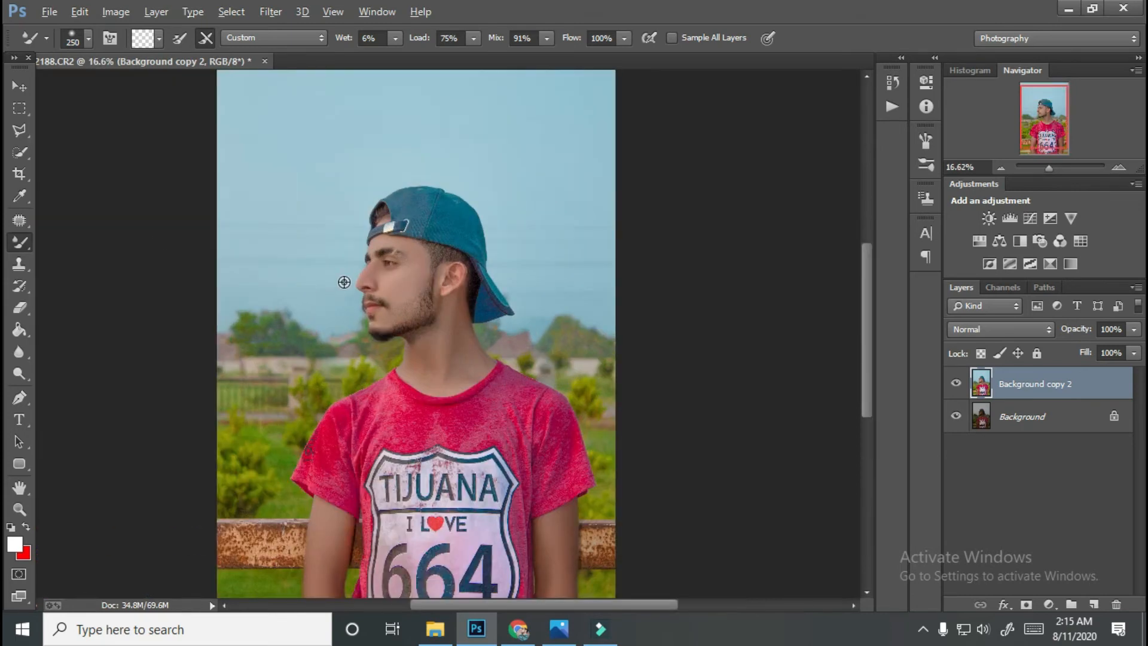
pyautogui.scroll(3, 401, 310)
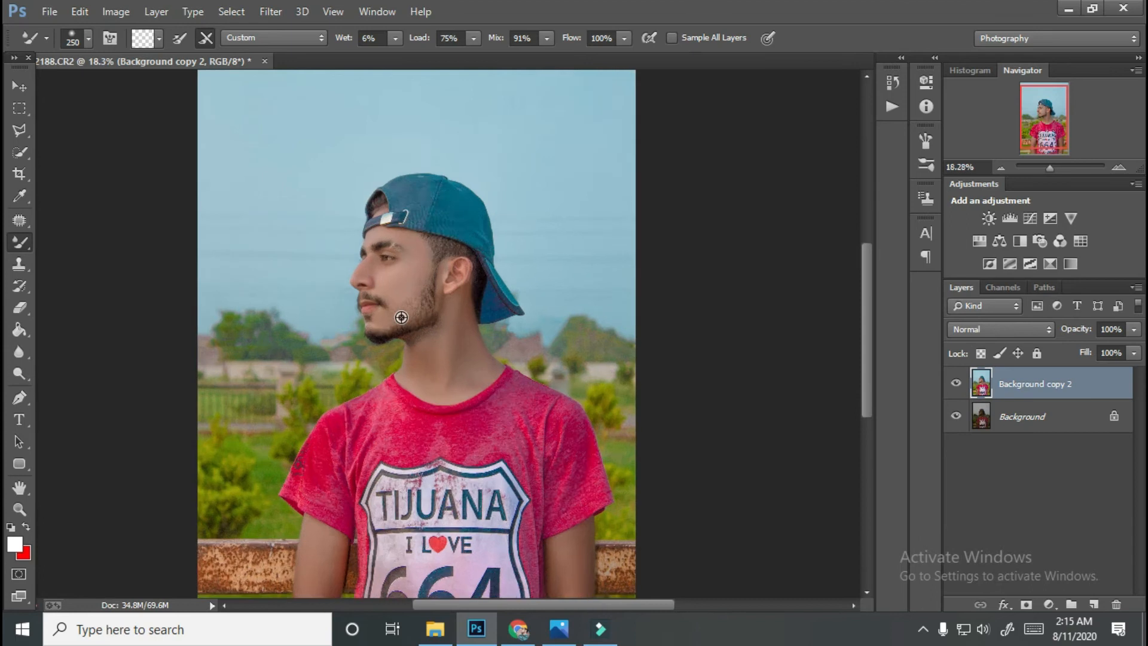
pyautogui.click(956, 383)
pyautogui.click(955, 384)
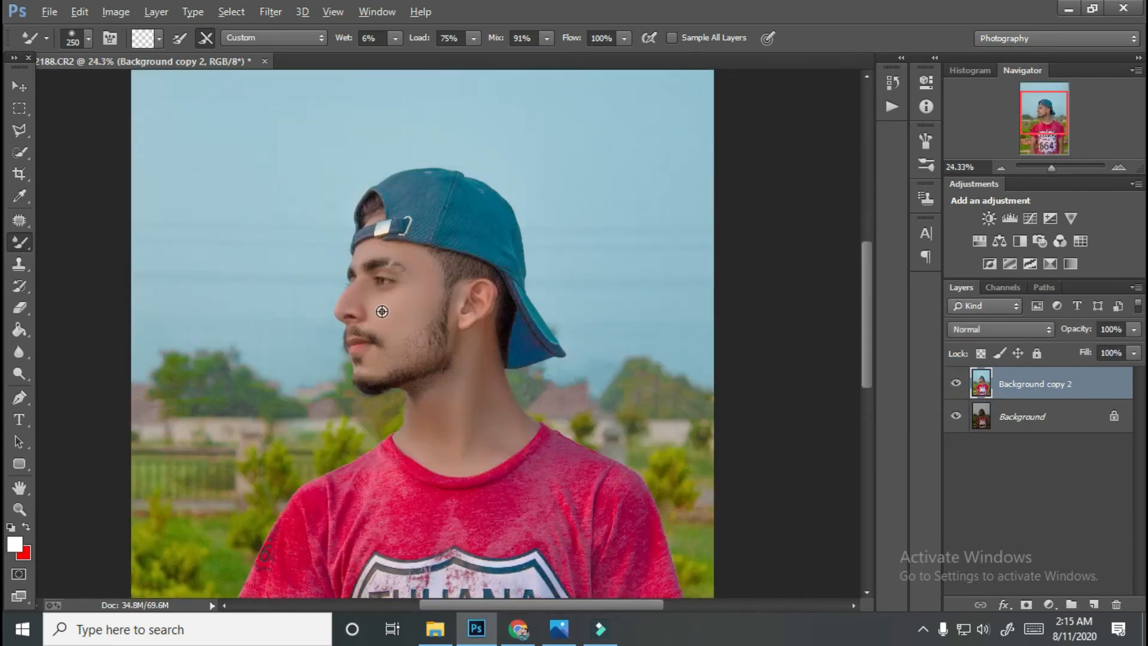
# - Erase a 25 px dot on the cheek of Background copy 2, lowering the layer opacity to 61% for placement and restoring it to 100%
pyautogui.scroll(5, 384, 319)
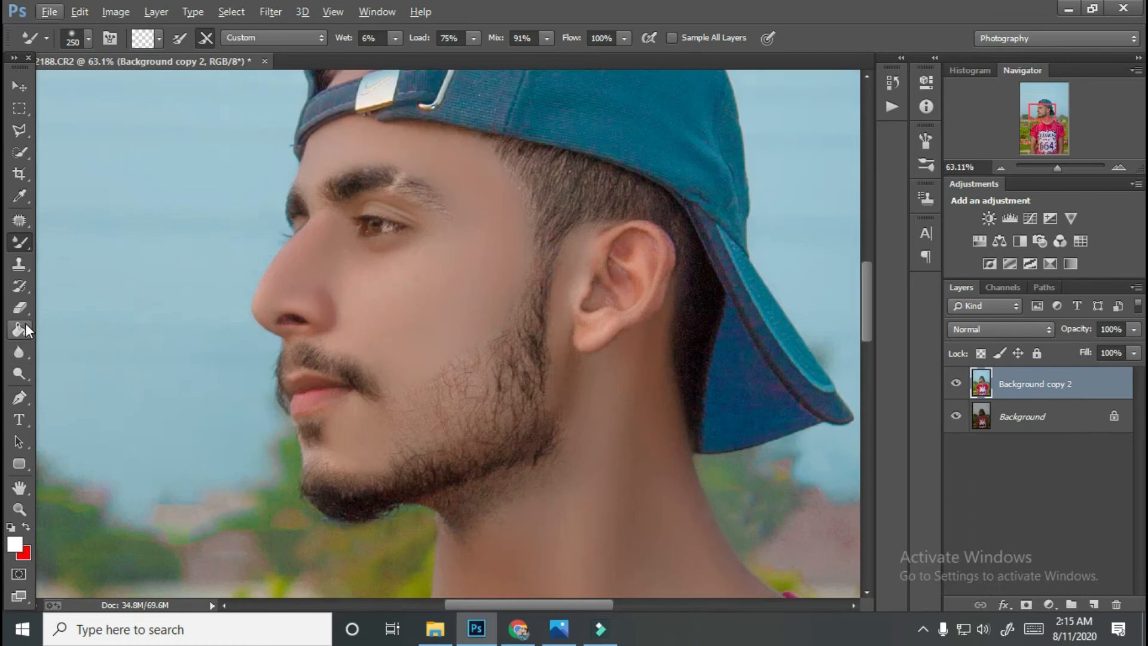
pyautogui.click(20, 308)
pyautogui.scroll(5, 596, 379)
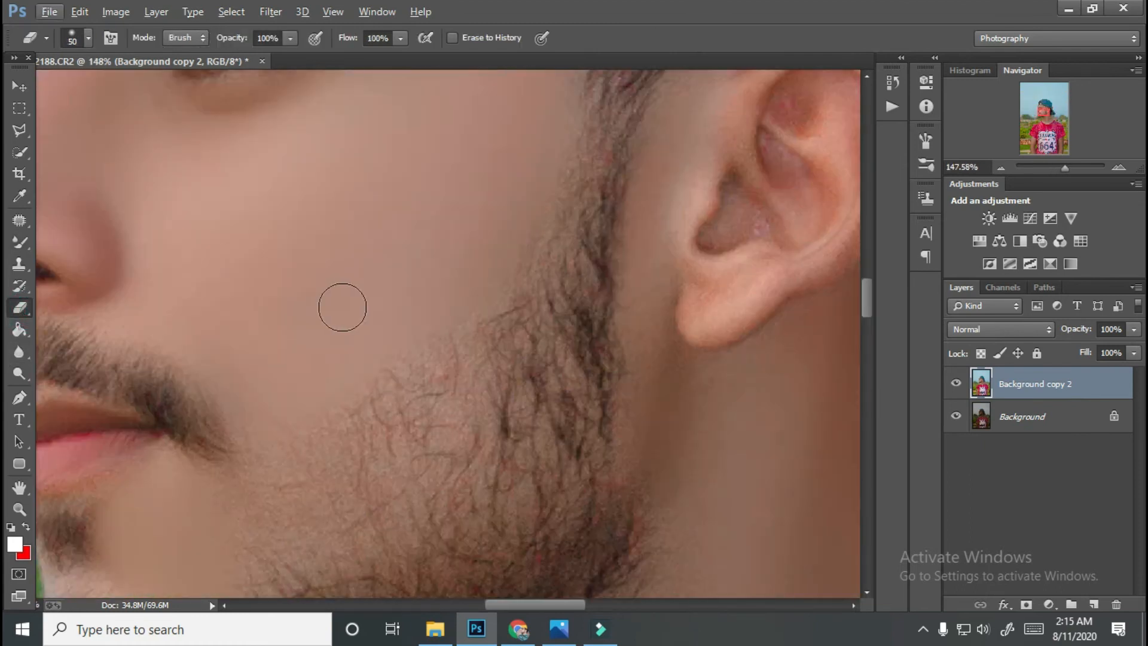
pyautogui.moveTo(1074, 334); pyautogui.dragTo(1048, 332)
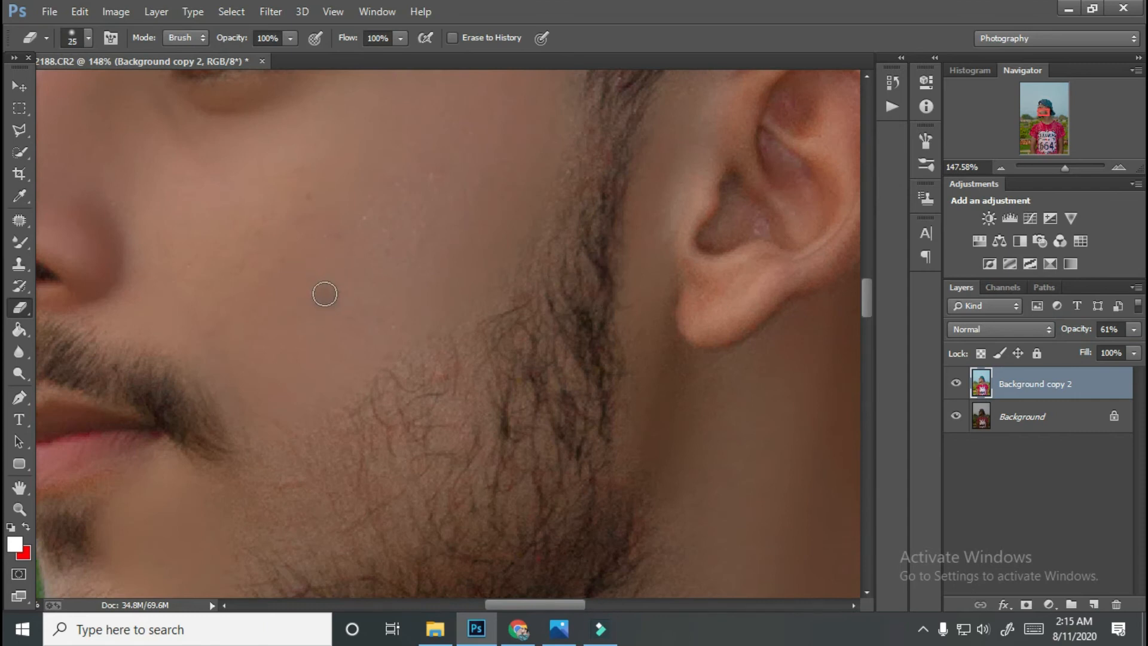
pyautogui.click(325, 294)
pyautogui.moveTo(1061, 334); pyautogui.dragTo(3, 332)
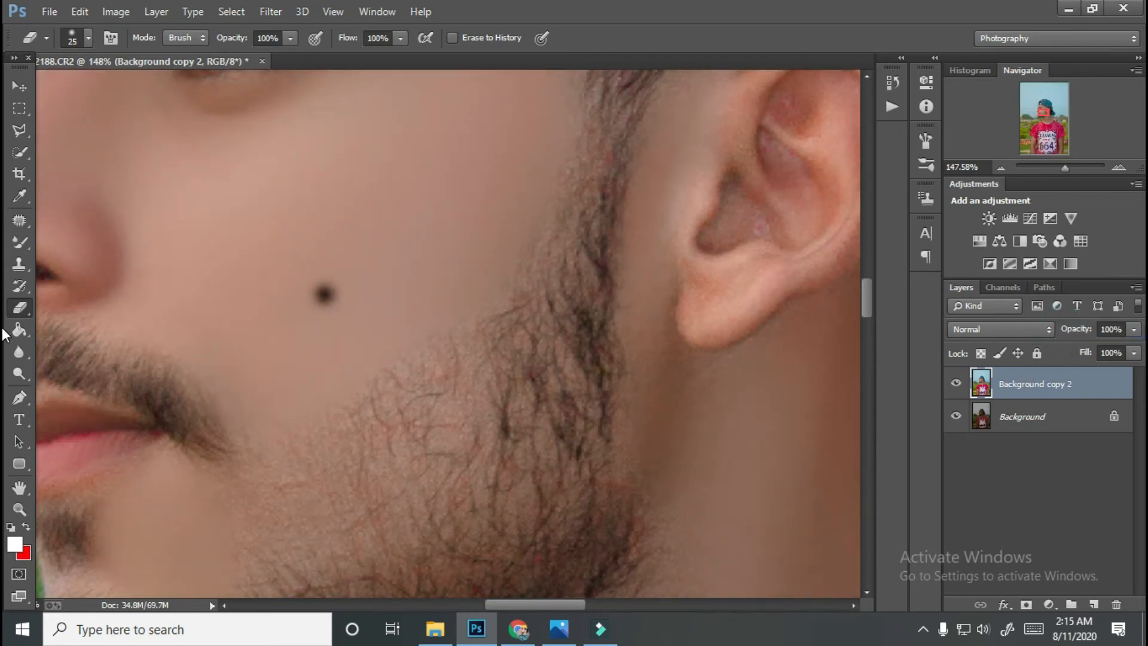
# - Lighten the edge of the dark cheek dot with the Dodge tool at 20 px
pyautogui.scroll(9, 306, 285)
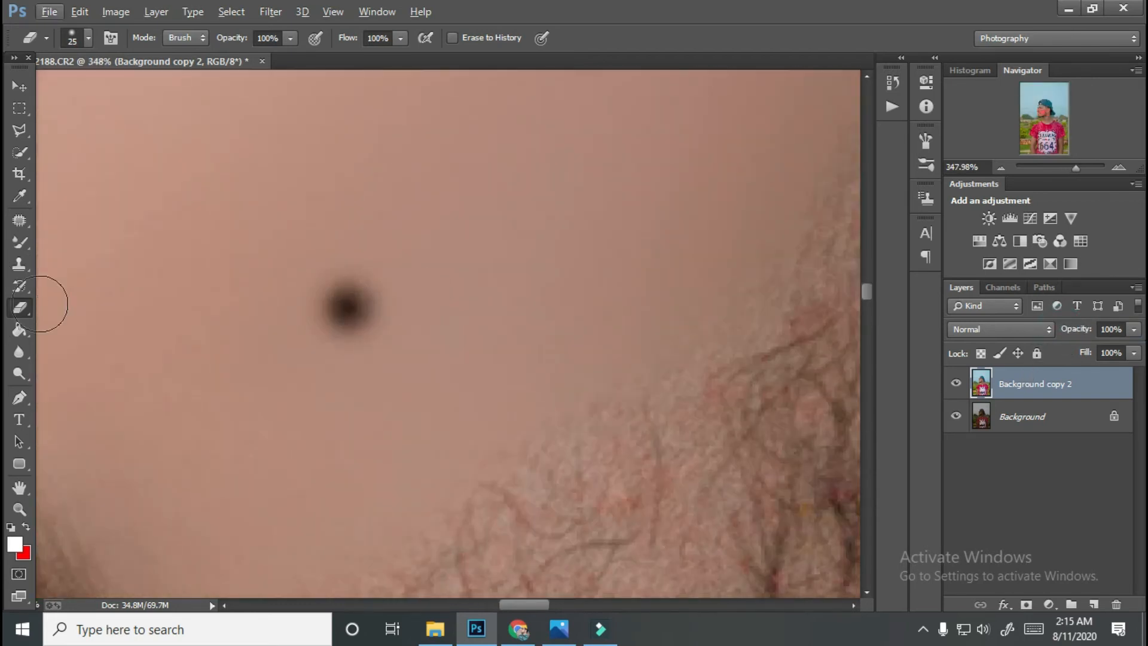
pyautogui.click(27, 368)
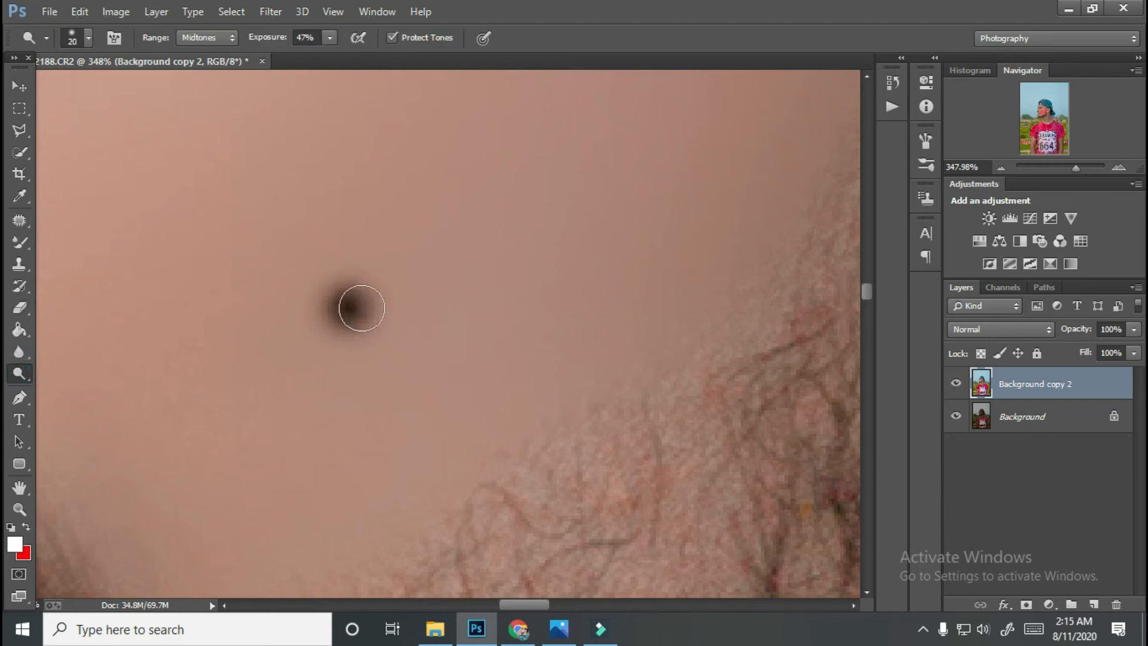
pyautogui.click(348, 305)
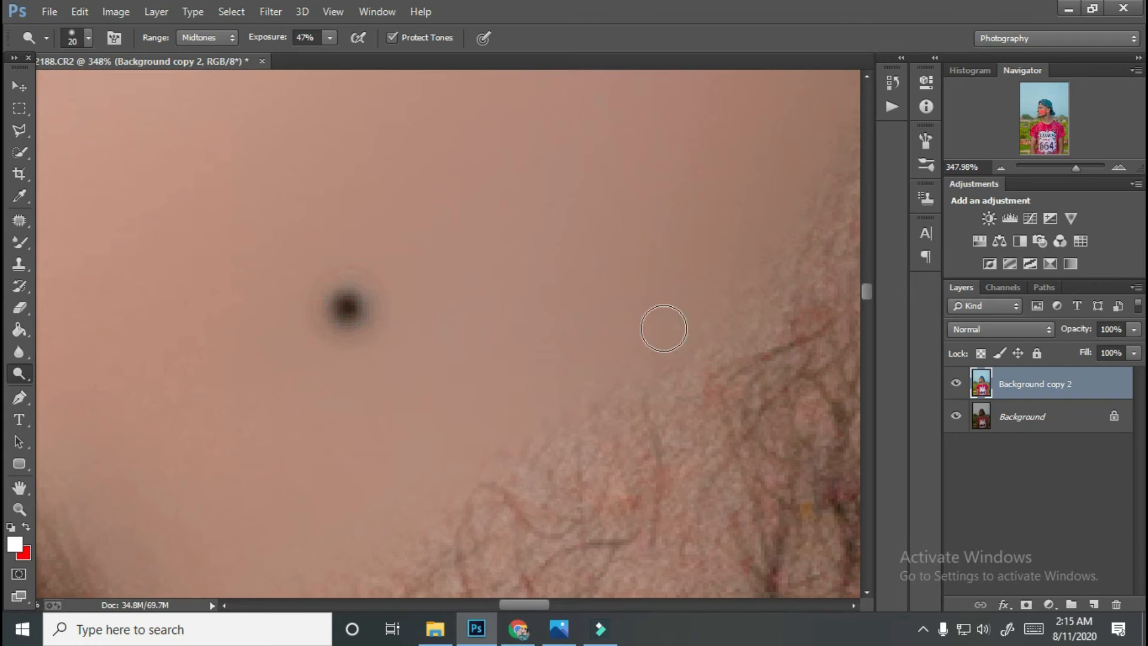
# - Merge the Background copy 2 and Background layers into one layer
pyautogui.hotkey('ctrl', '0')
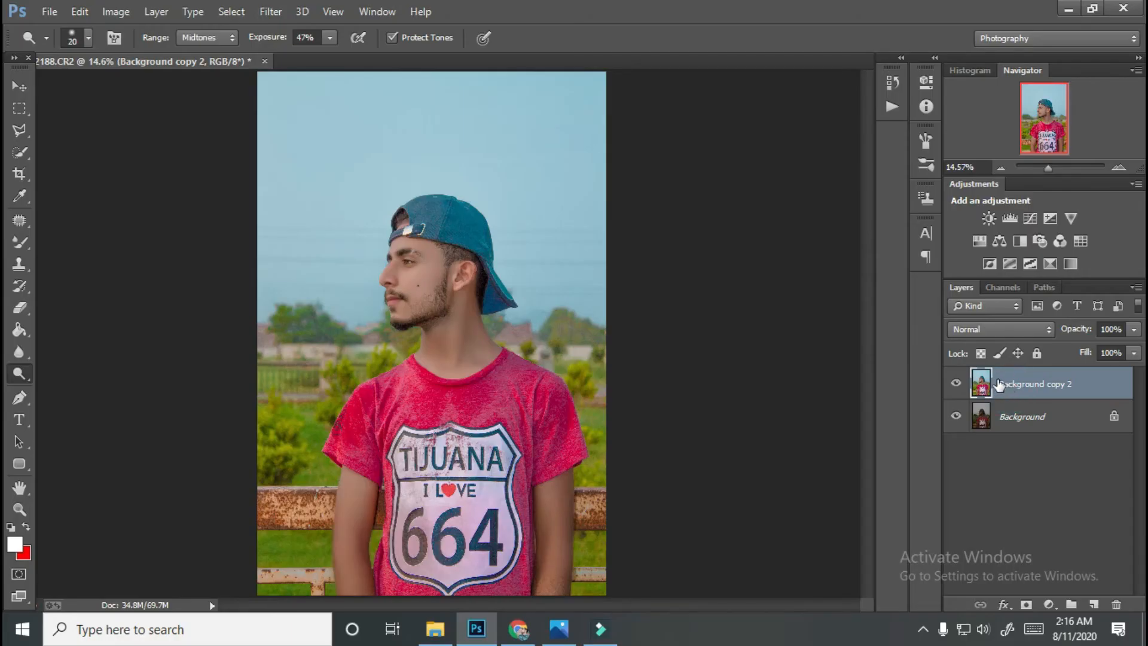
pyautogui.keyDown('shift'); pyautogui.click(998, 419); pyautogui.keyUp('shift')
pyautogui.rightClick(999, 419)
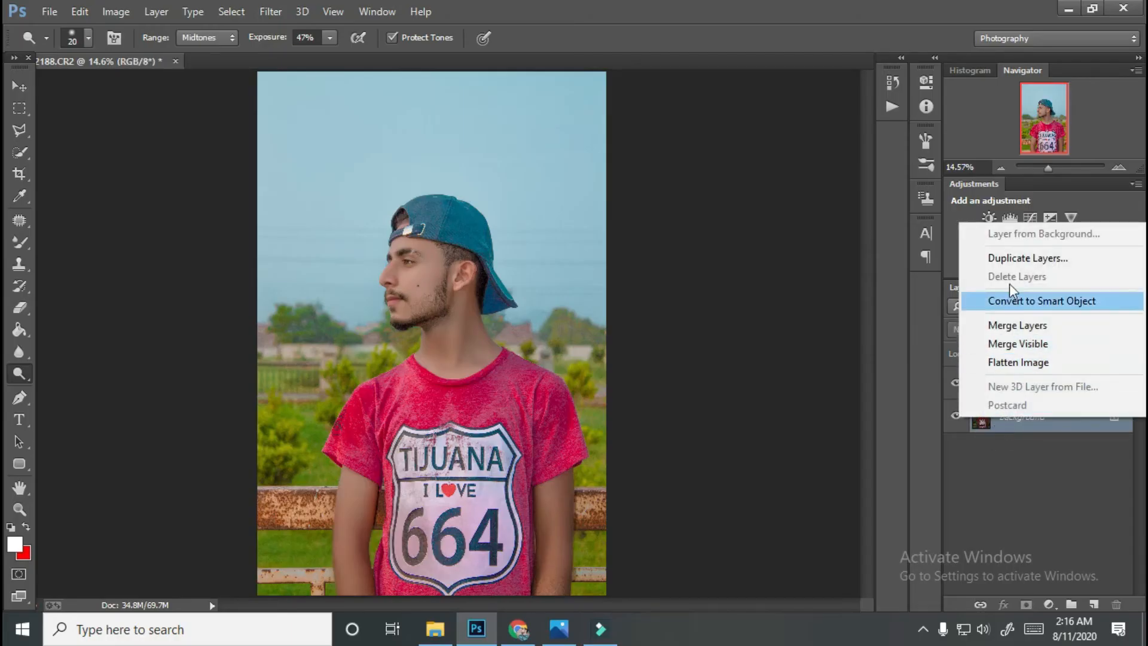
pyautogui.click(1034, 327)
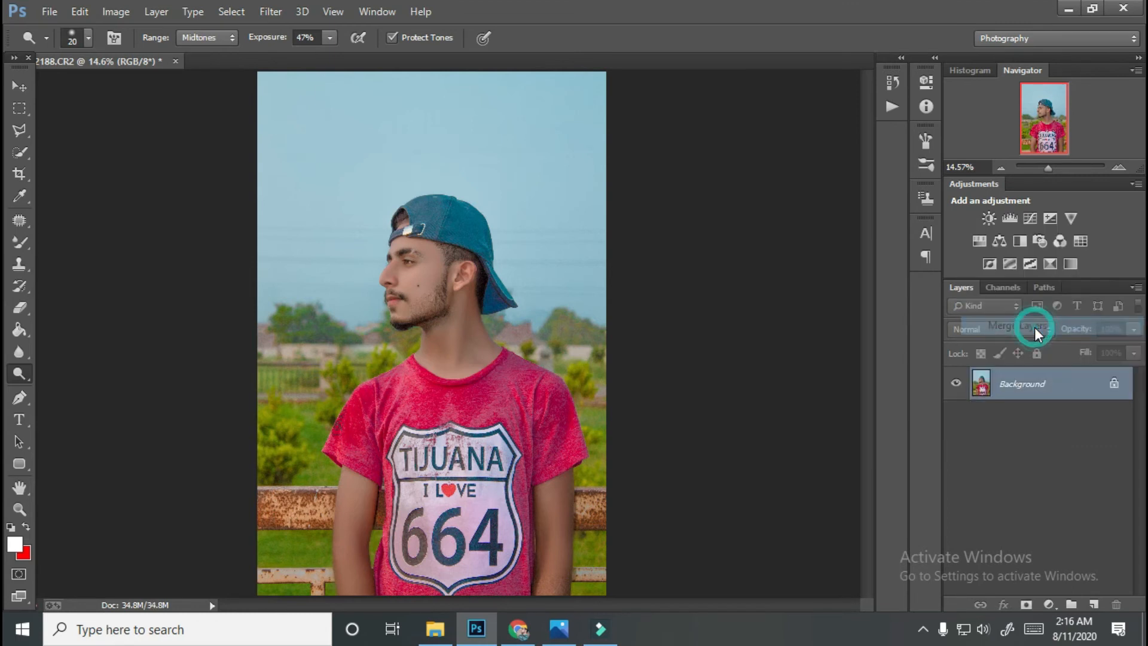
# - Unlock the Background layer and duplicate it as a second layer
pyautogui.click(1121, 383)
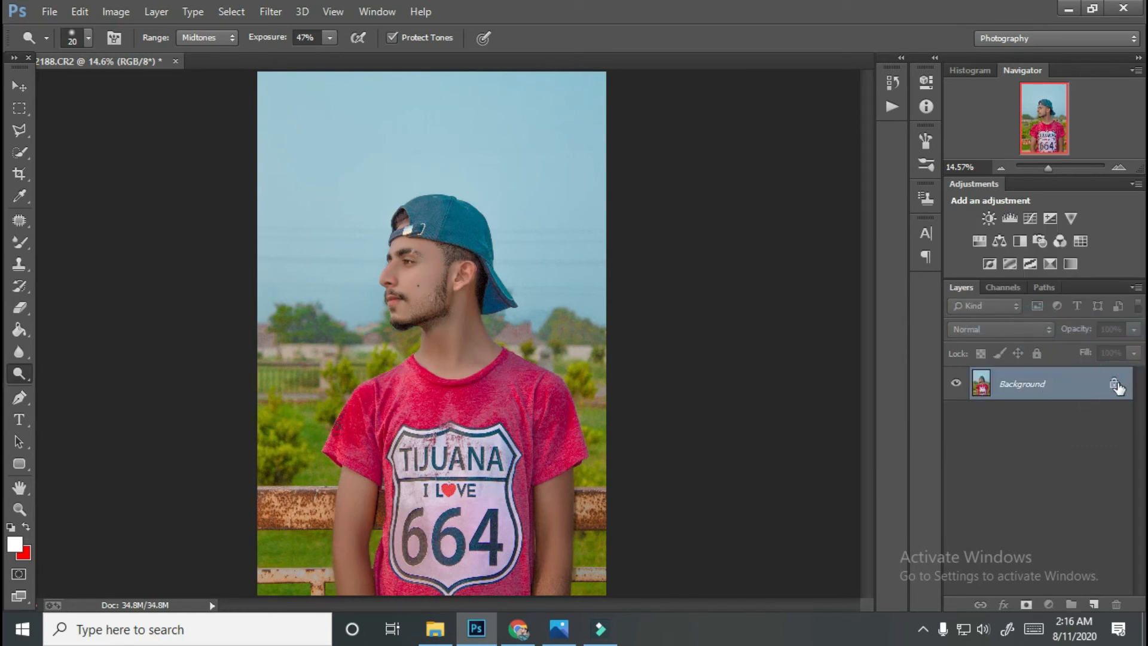
pyautogui.click(1115, 385)
pyautogui.moveTo(1085, 383); pyautogui.dragTo(1093, 602)
# - Open the Camera Raw Filter on the duplicated layer and load the settings file Usama Photography 4.xmp
pyautogui.scroll(1, 455, 289)
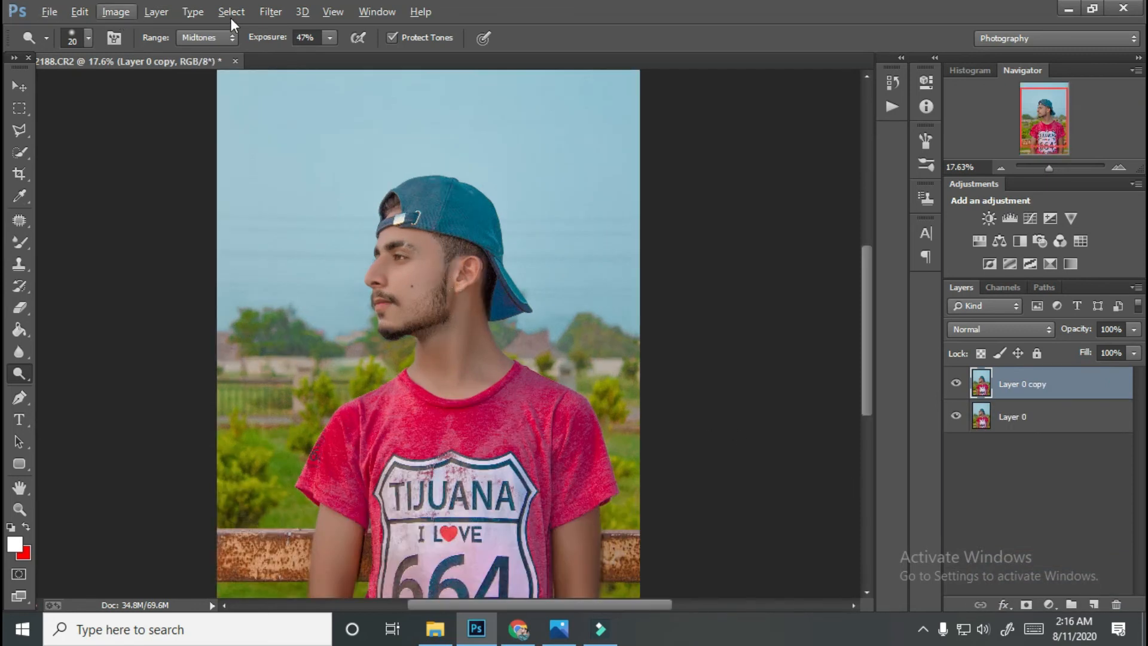
pyautogui.click(270, 11)
pyautogui.click(309, 110)
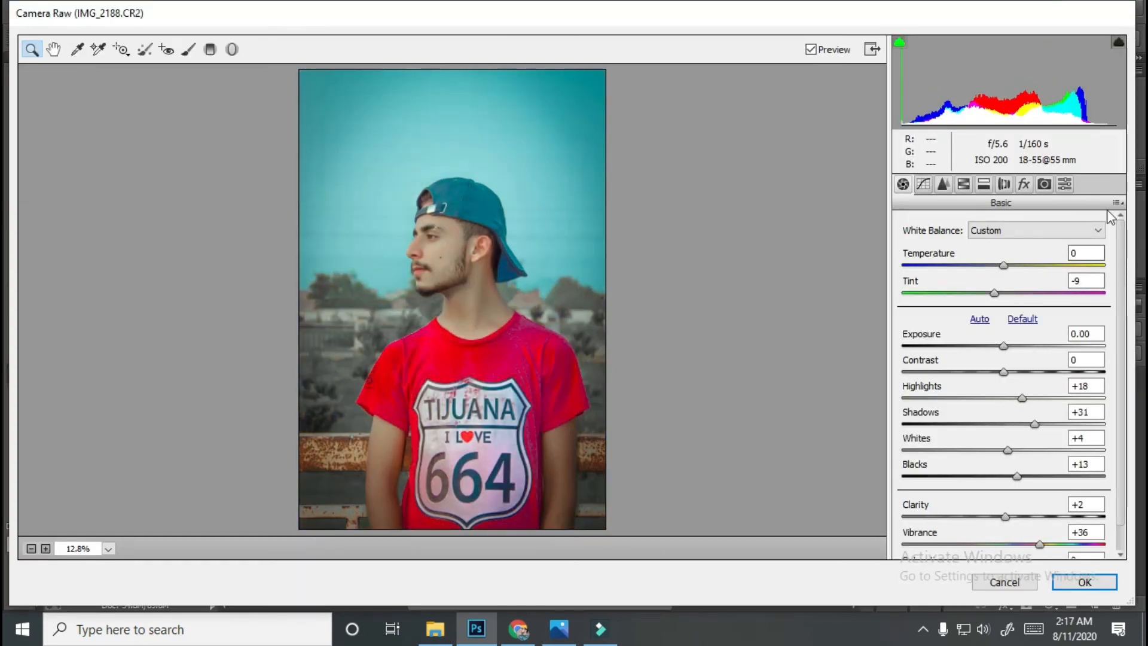
pyautogui.click(1116, 203)
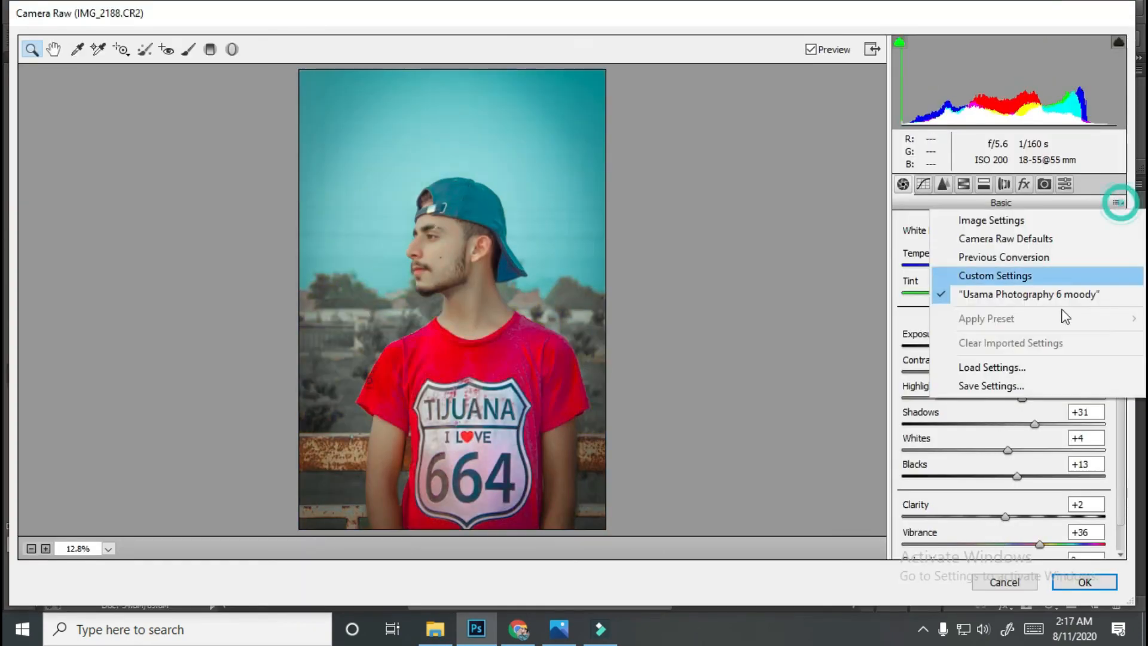
pyautogui.click(989, 365)
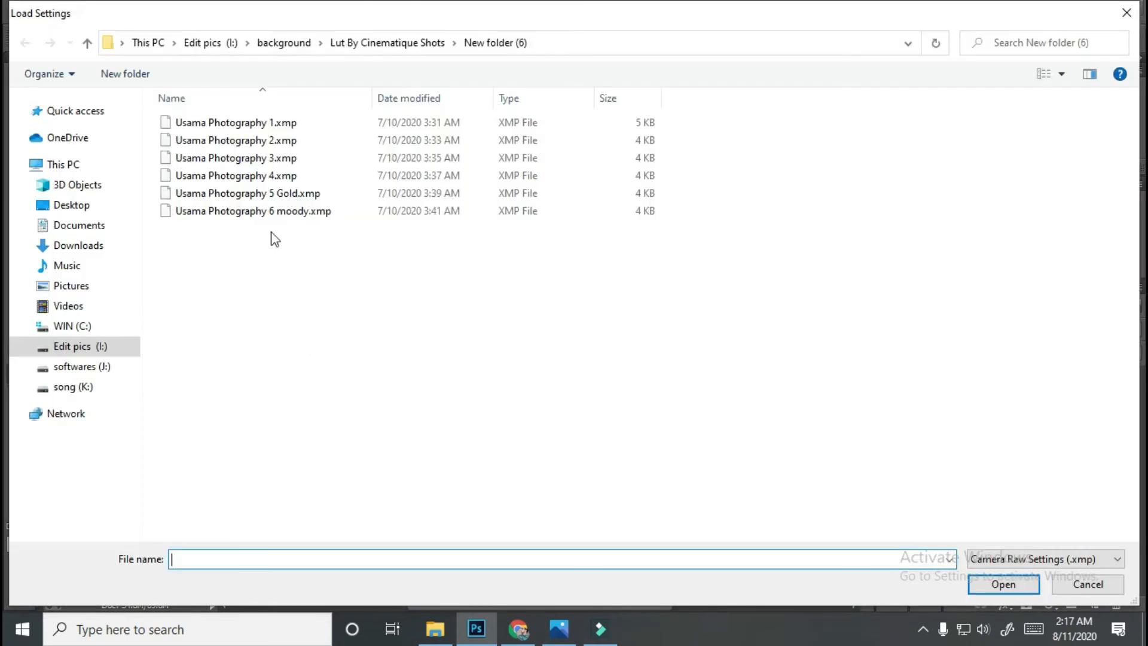
pyautogui.click(269, 175)
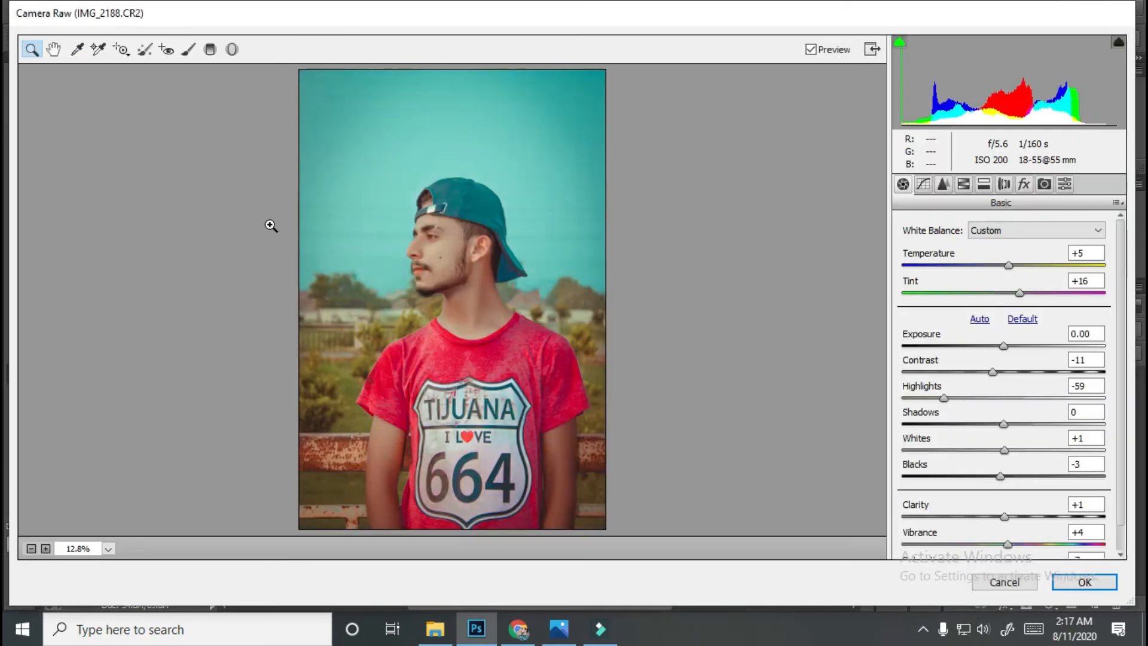
# - Set the Camera Raw sharpening Amount to 14 and the Luminance noise reduction to 7
pyautogui.click(446, 263)
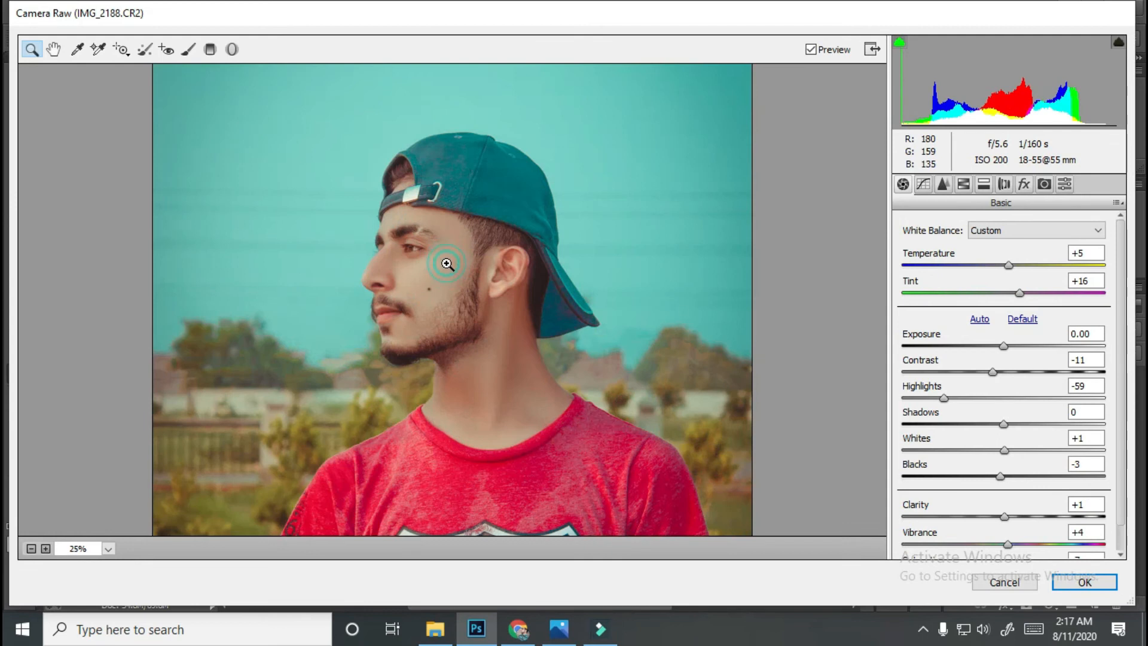
pyautogui.click(447, 263)
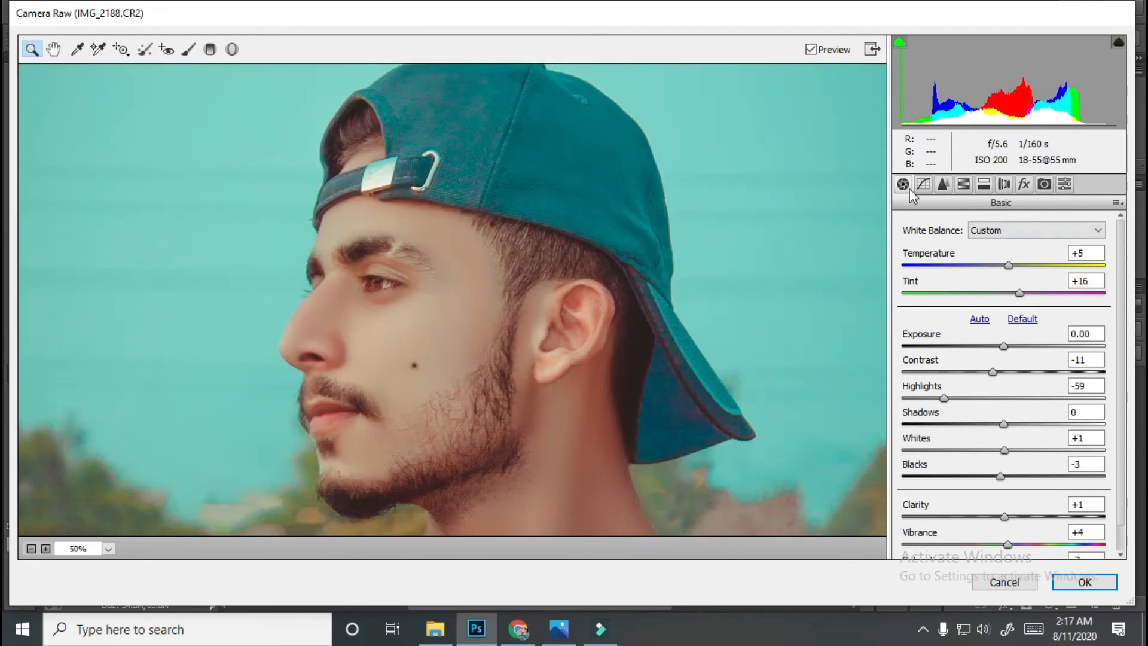
pyautogui.click(942, 184)
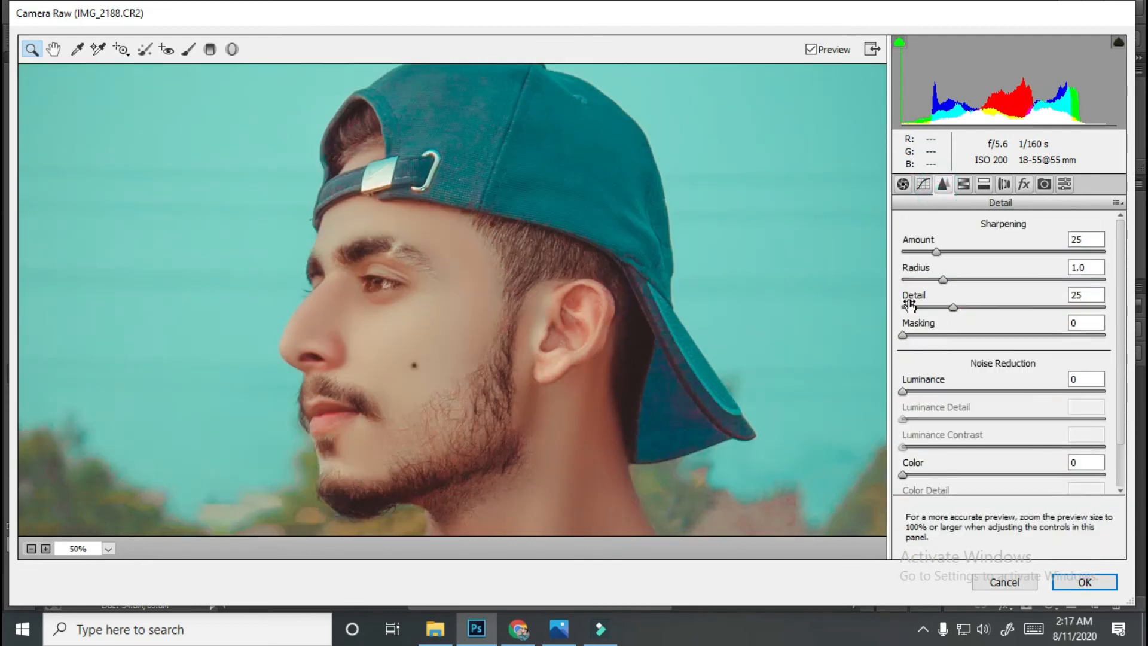
pyautogui.moveTo(912, 390); pyautogui.dragTo(937, 392)
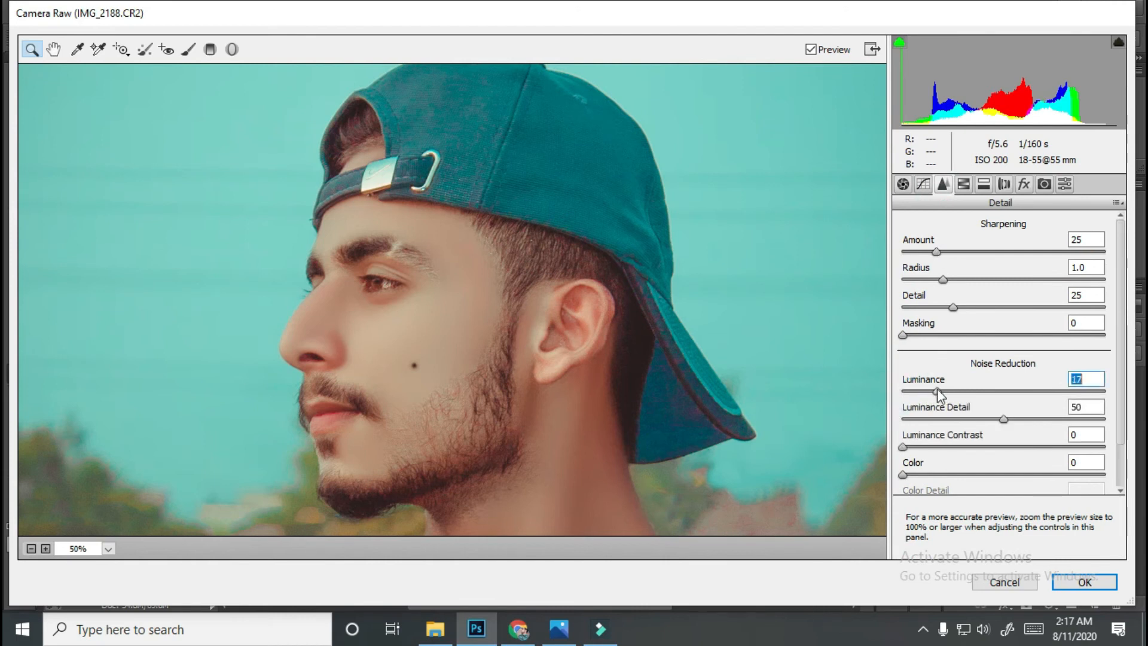
pyautogui.moveTo(936, 251)
pyautogui.mouseDown()
pyautogui.moveTo(899, 257)
pyautogui.moveTo(921, 253)
pyautogui.mouseUp()
pyautogui.click(918, 390)
pyautogui.keyDown('alt'); pyautogui.click(507, 327); pyautogui.keyUp('alt')
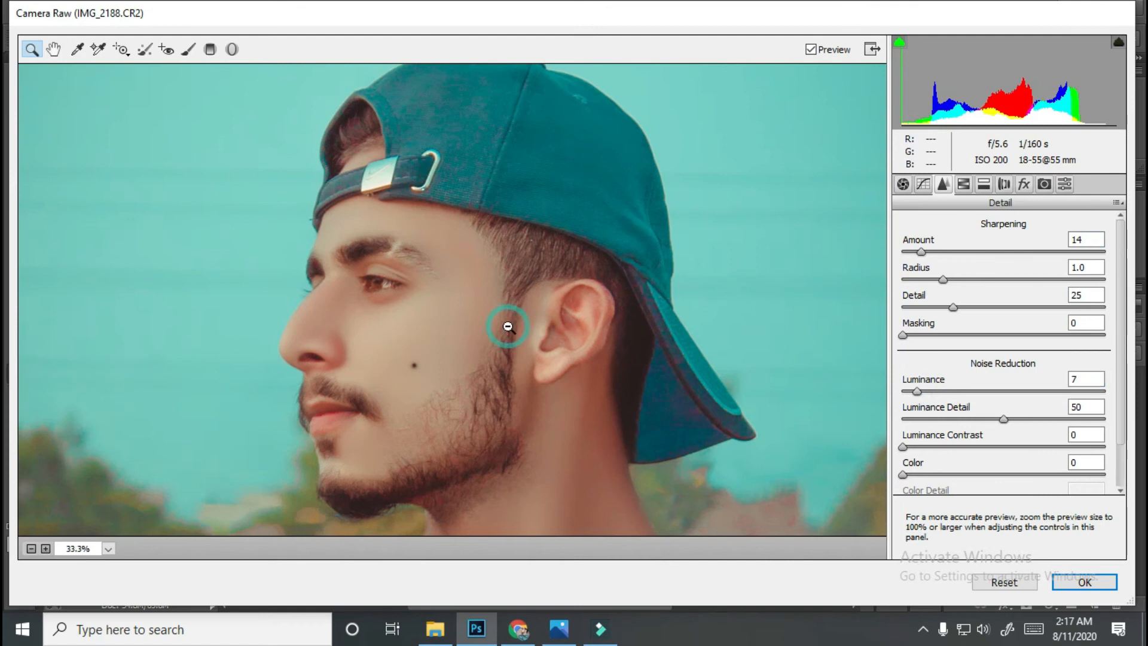
pyautogui.keyDown('alt'); pyautogui.click(507, 326); pyautogui.keyUp('alt')
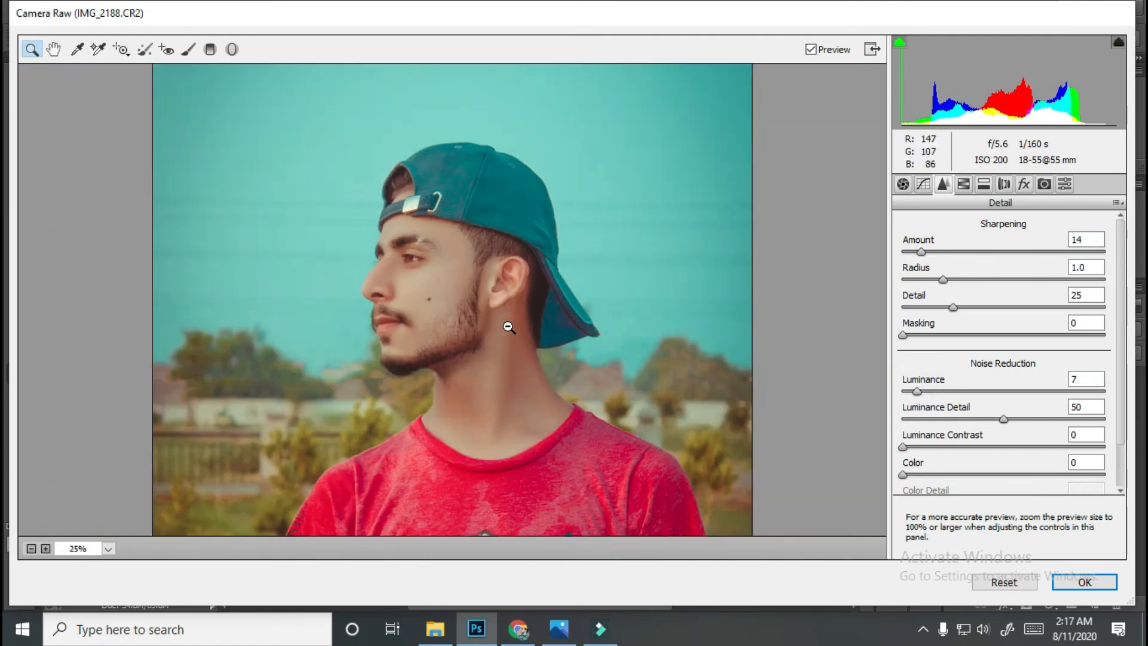
pyautogui.keyDown('alt'); pyautogui.click(508, 327); pyautogui.keyUp('alt')
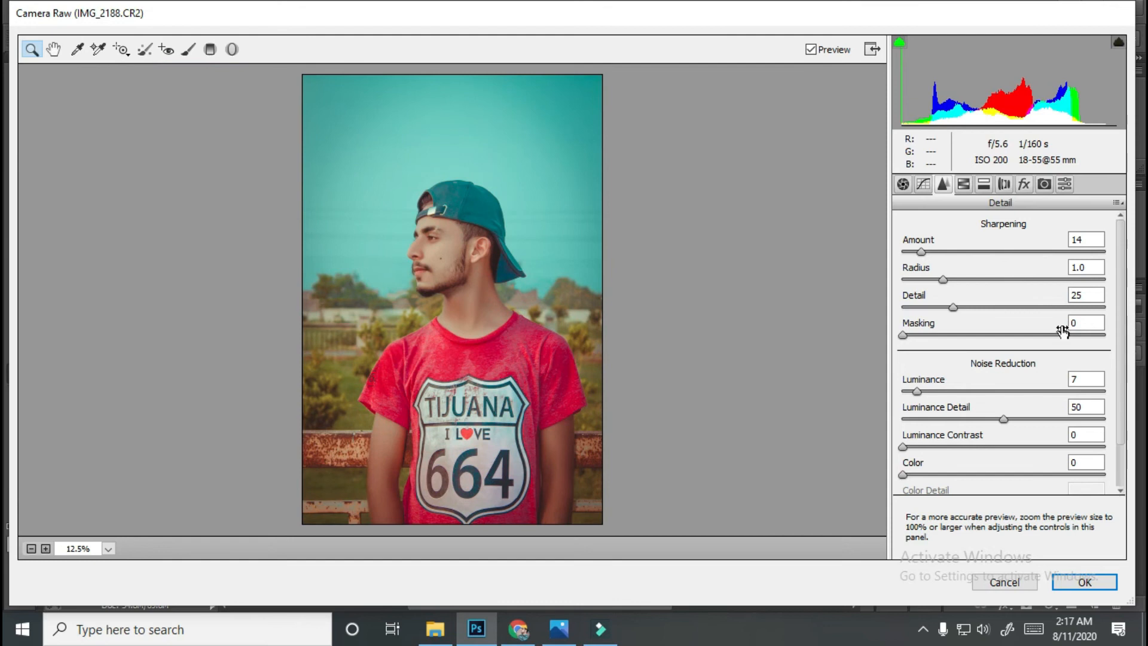
# - Set the Magentas luminance to -15 in the HSL adjustments
pyautogui.click(988, 184)
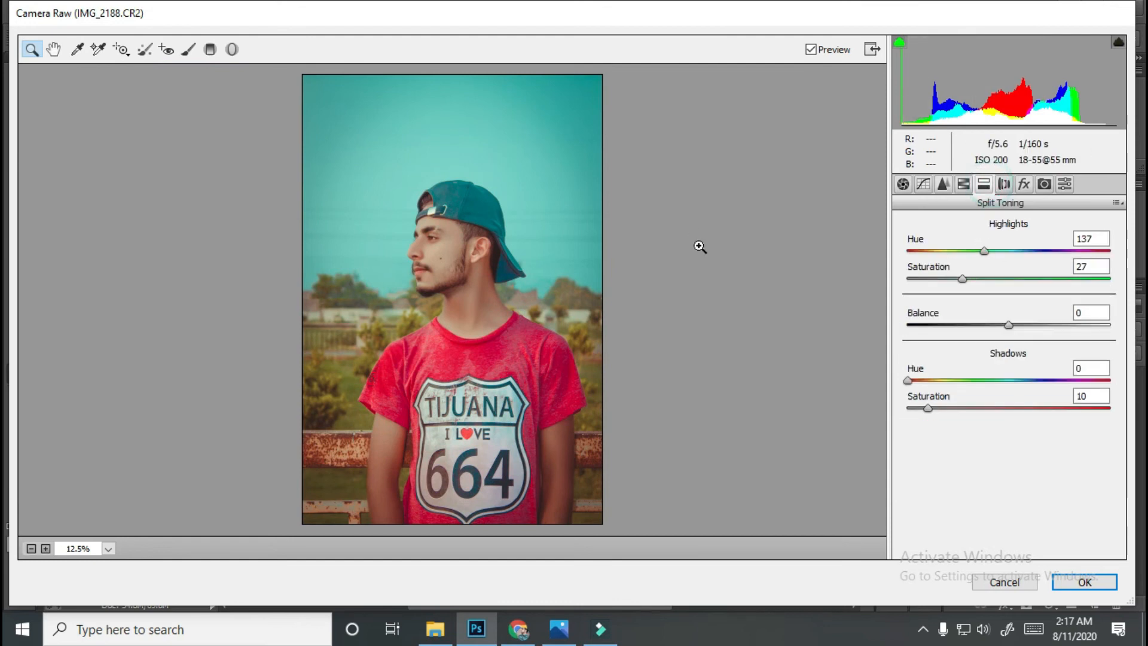
pyautogui.click(964, 186)
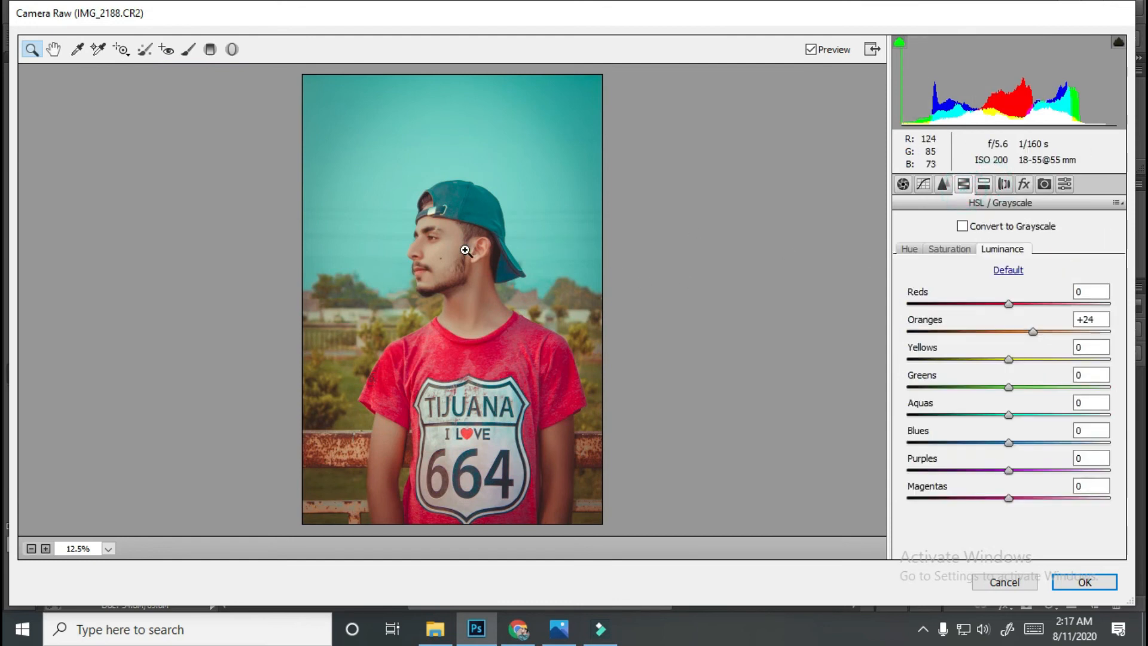
pyautogui.click(420, 258)
pyautogui.click(420, 258)
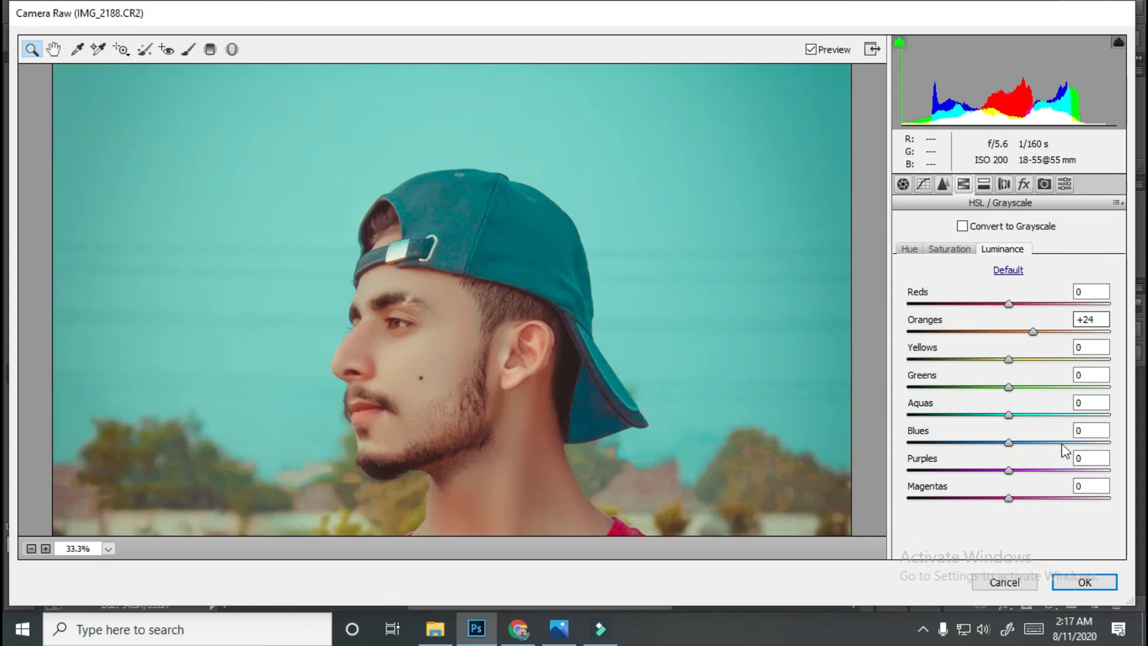
pyautogui.keyDown('alt'); pyautogui.click(757, 413); pyautogui.keyUp('alt')
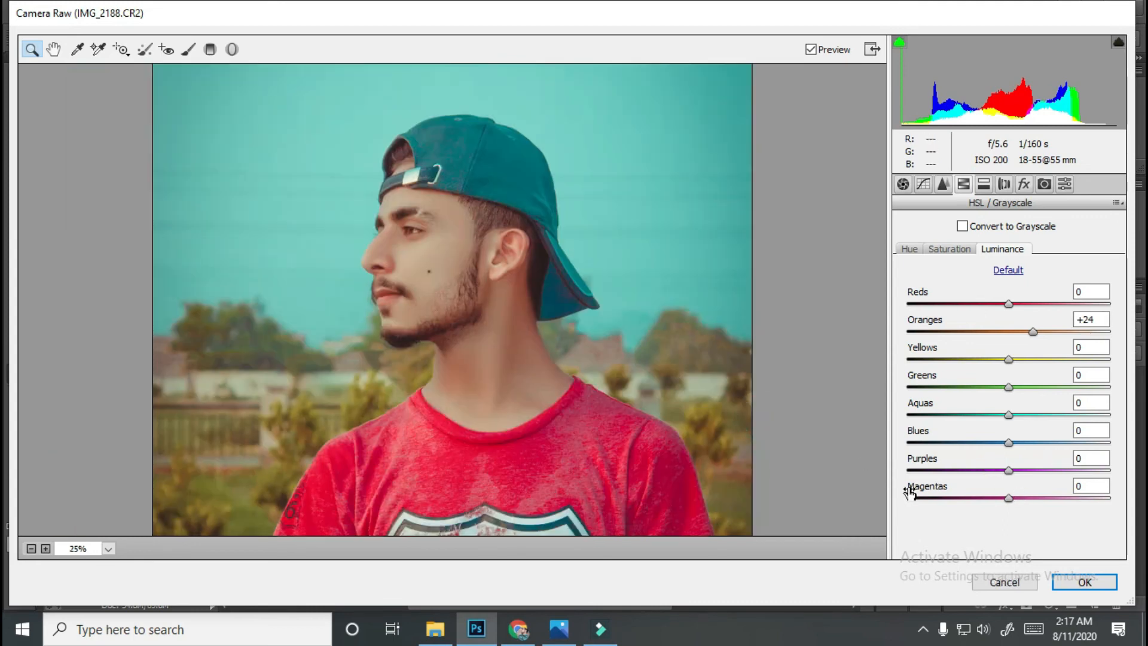
pyautogui.moveTo(938, 500); pyautogui.dragTo(1096, 499)
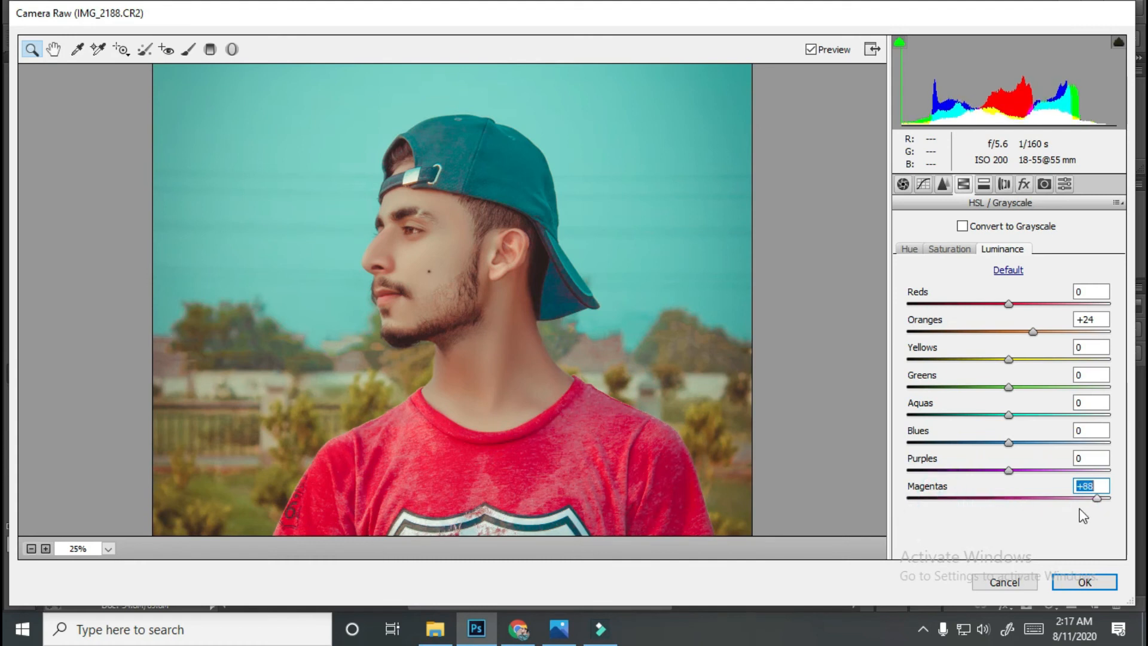
pyautogui.click(993, 499)
# - Set the Purples luminance to -85, checking the effect on the shirt print
pyautogui.click(1000, 471)
pyautogui.click(1009, 470)
pyautogui.click(1021, 470)
pyautogui.scroll(-5, 661, 389)
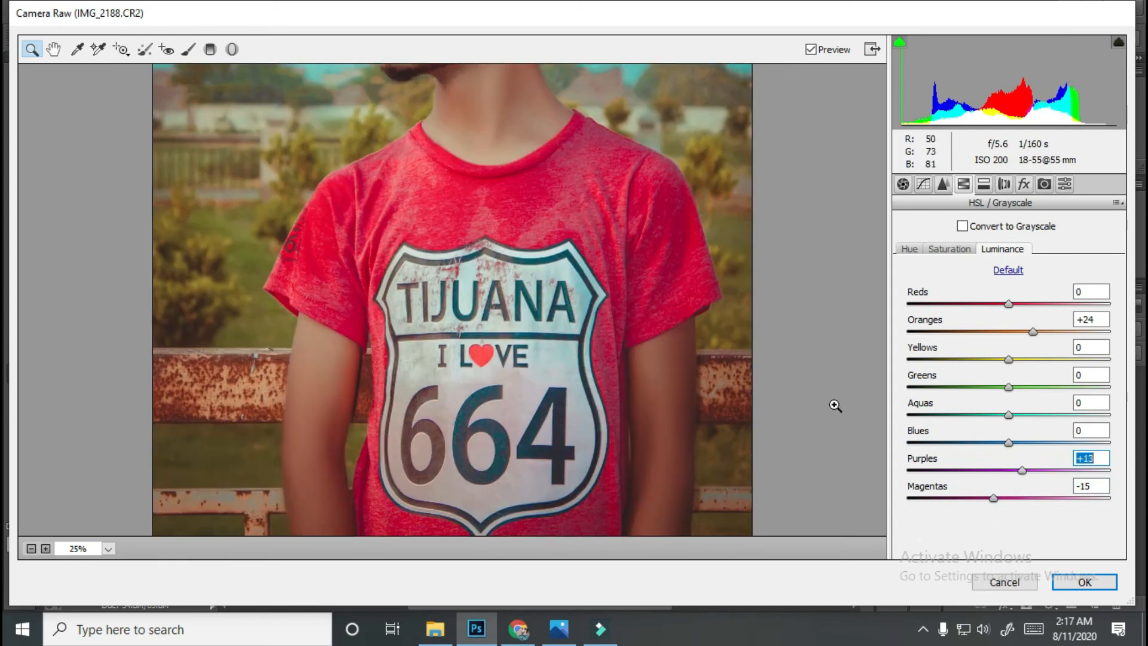
pyautogui.moveTo(1021, 471); pyautogui.dragTo(911, 493)
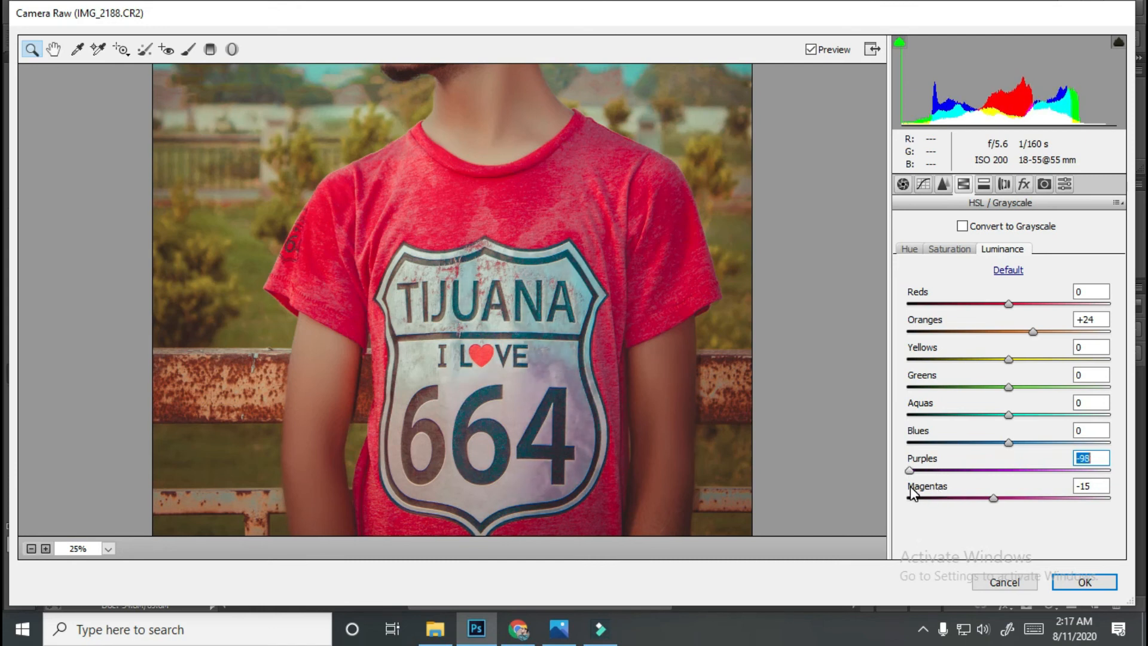
# - Set the Oranges luminance to +53 and the Reds luminance to -31
pyautogui.scroll(5, 597, 379)
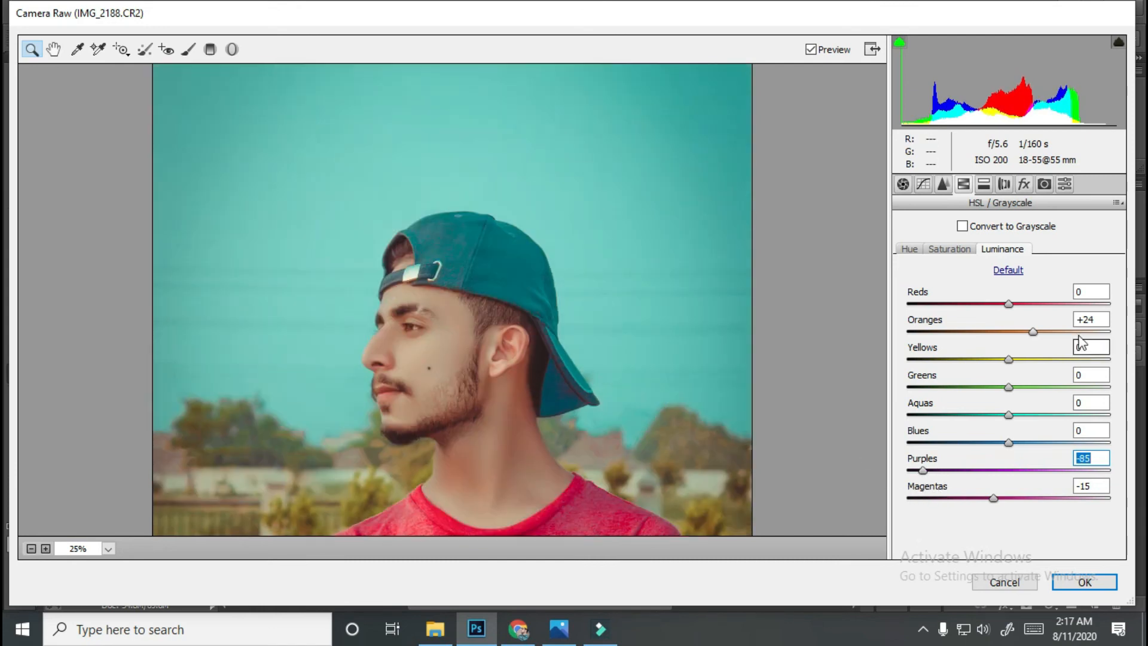
pyautogui.moveTo(1032, 331); pyautogui.dragTo(1065, 332)
pyautogui.moveTo(1009, 303); pyautogui.dragTo(1011, 328)
pyautogui.press('alt')
pyautogui.keyDown('alt'); pyautogui.click(647, 325); pyautogui.keyUp('alt')
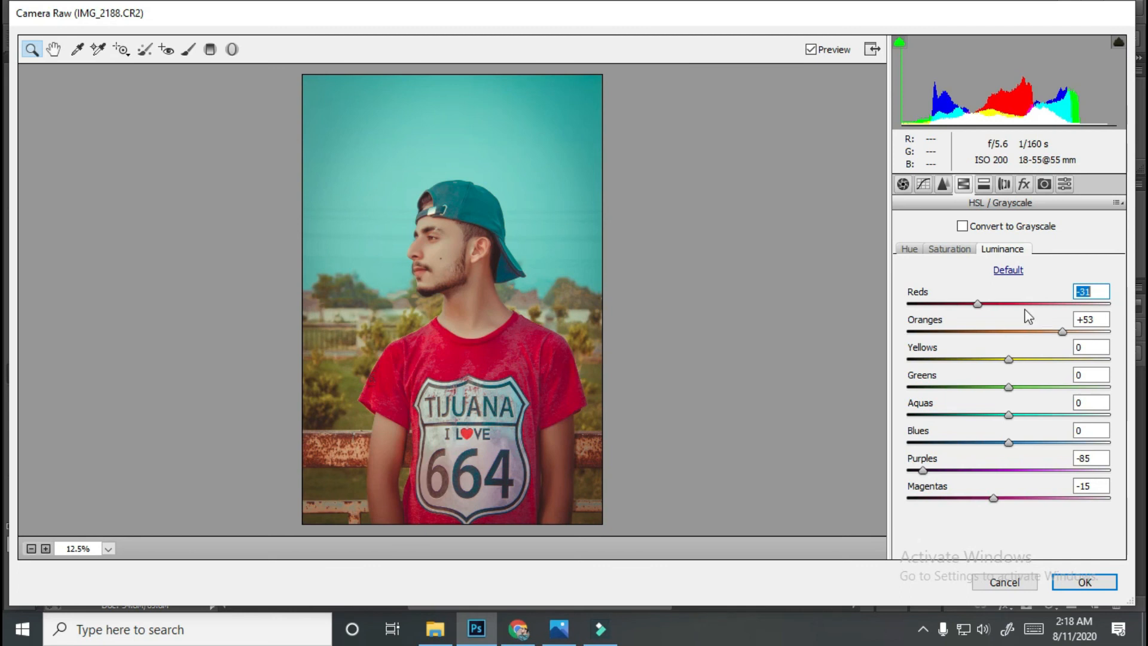
# - Set the HSL saturation of Reds to +10 and Oranges to -23, and apply the Camera Raw filter
pyautogui.click(956, 256)
pyautogui.click(440, 256)
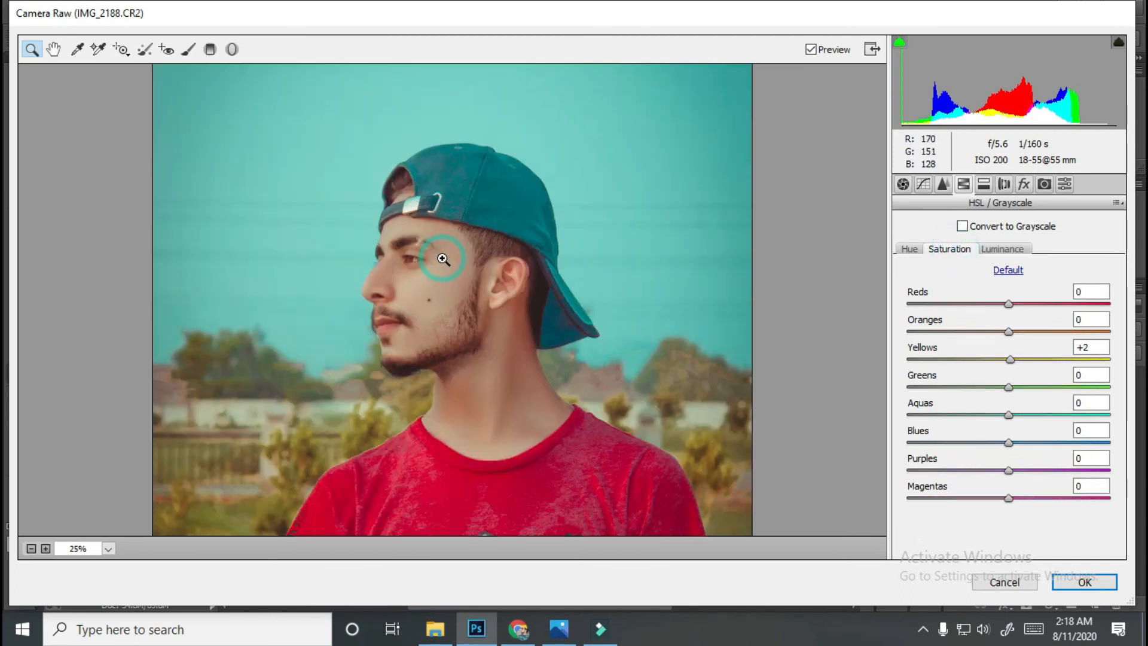
pyautogui.moveTo(1010, 303); pyautogui.dragTo(1049, 305)
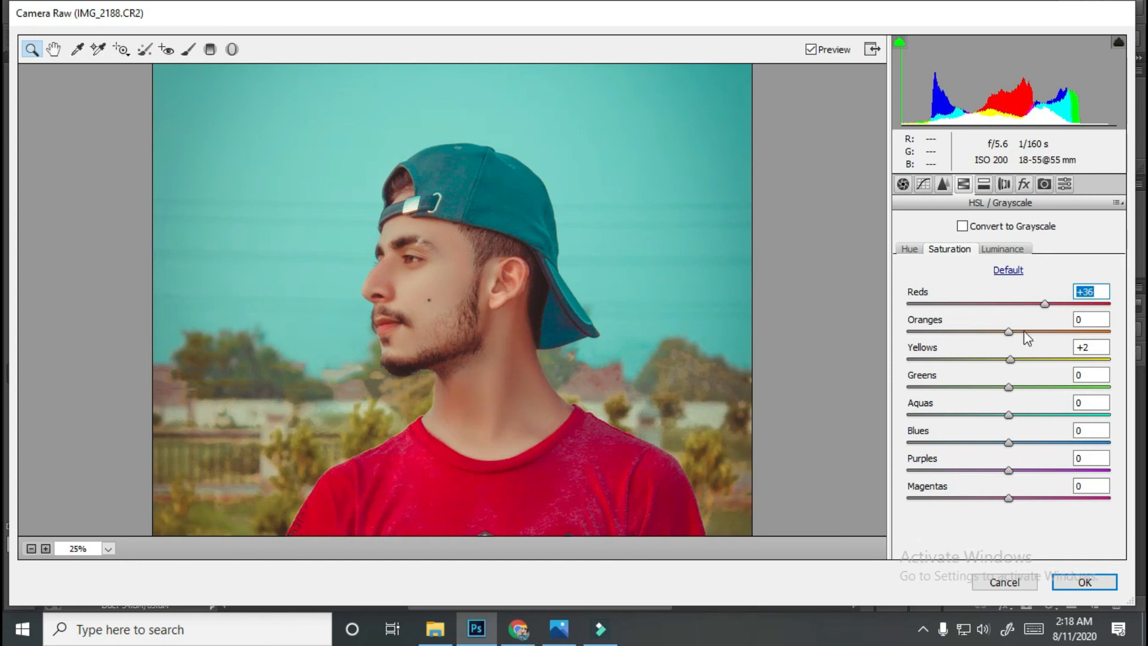
pyautogui.moveTo(1001, 331); pyautogui.dragTo(976, 333)
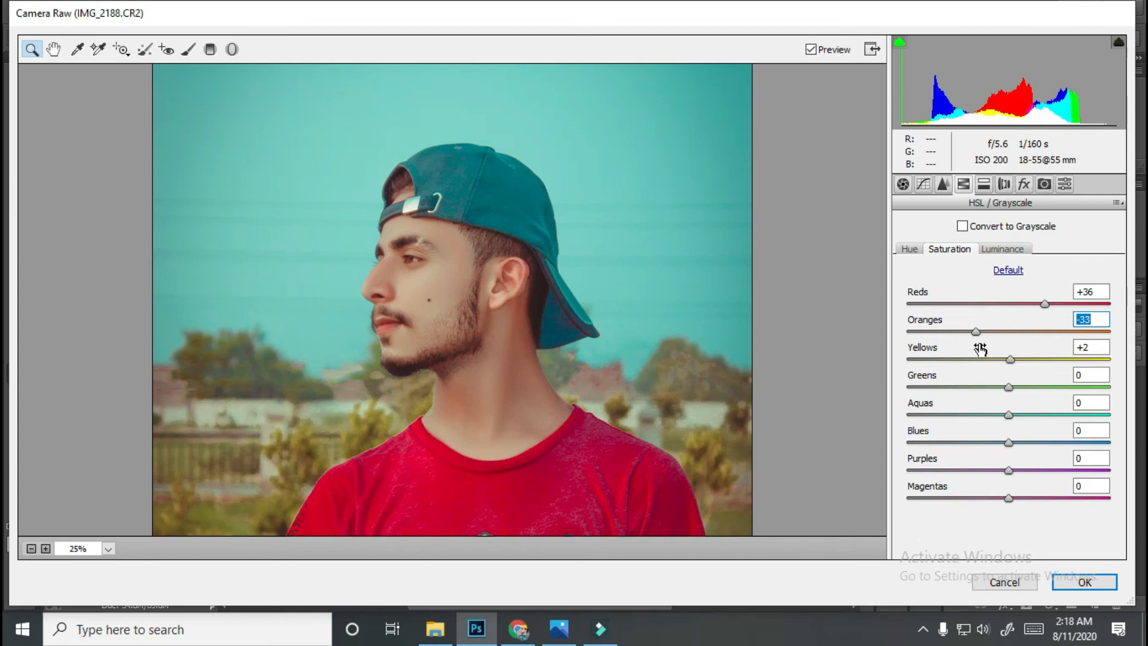
pyautogui.click(980, 332)
pyautogui.moveTo(1026, 303); pyautogui.dragTo(986, 333)
pyautogui.keyDown('alt'); pyautogui.click(656, 277); pyautogui.keyUp('alt')
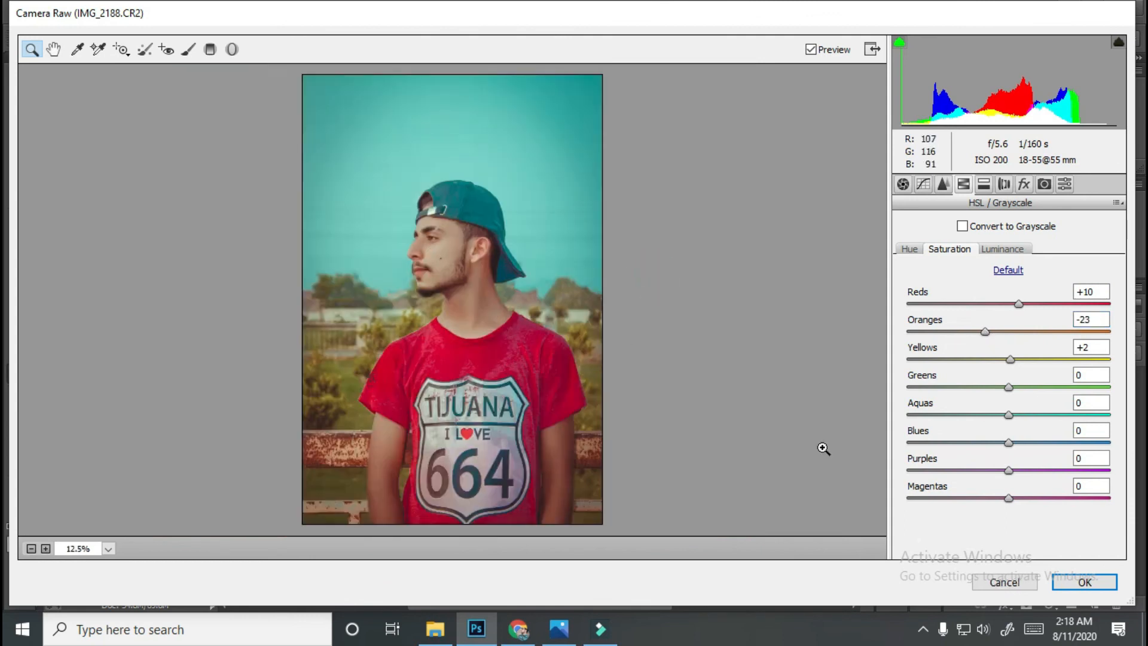
pyautogui.click(1067, 586)
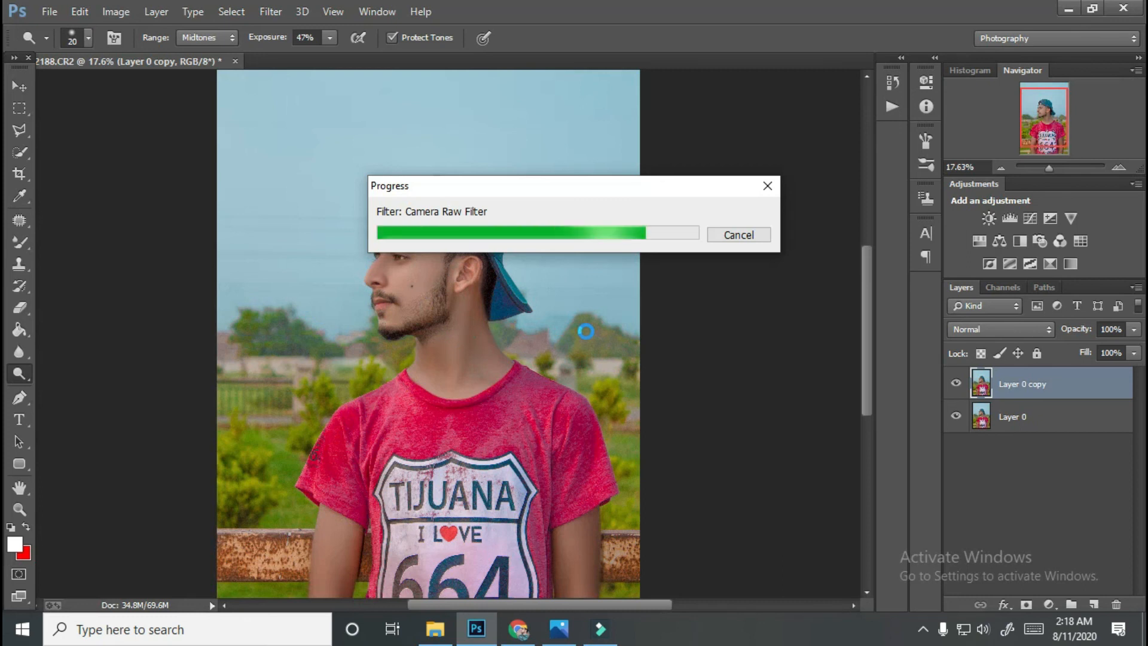
pyautogui.scroll(-3, 586, 331)
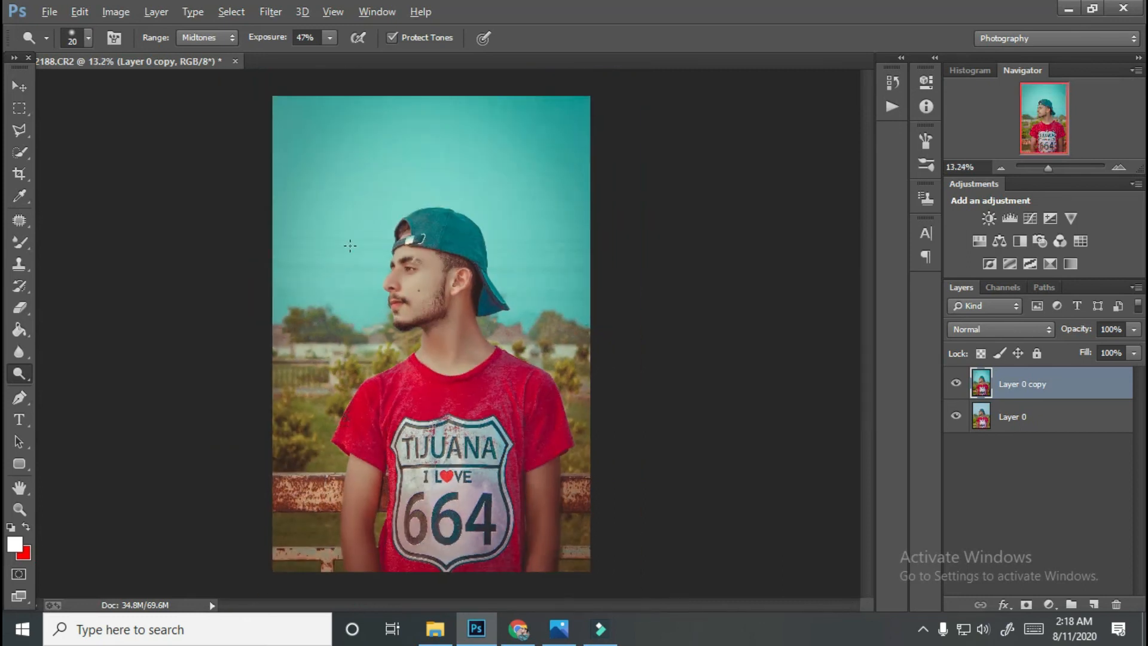
pyautogui.scroll(6, 413, 259)
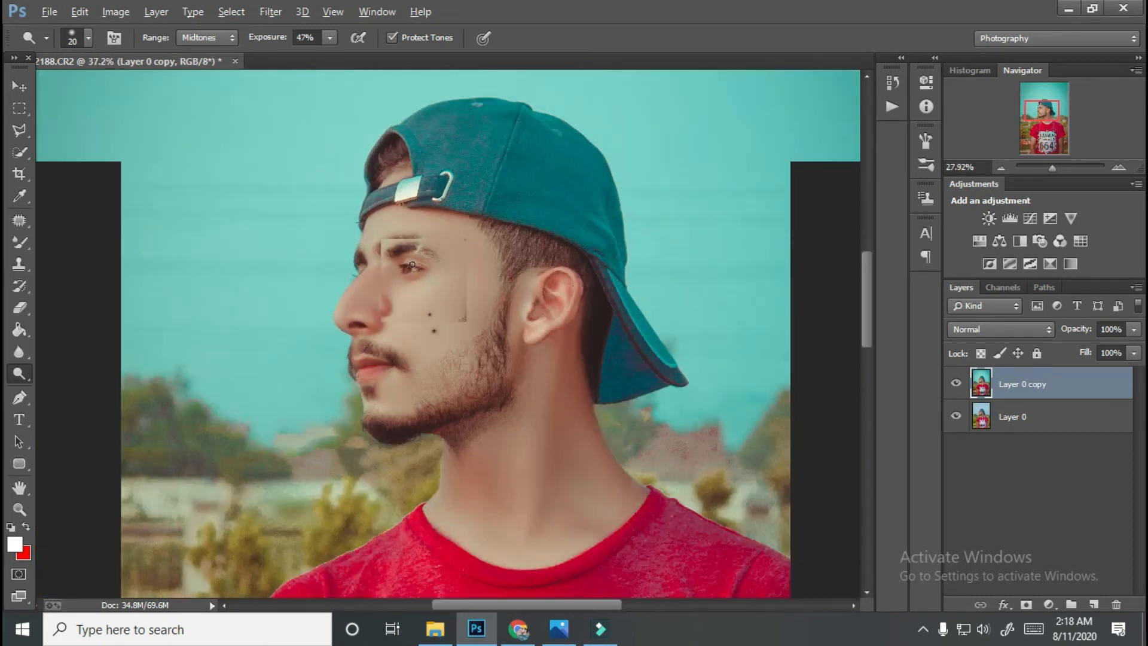
pyautogui.scroll(1, 412, 265)
pyautogui.scroll(-7, 413, 264)
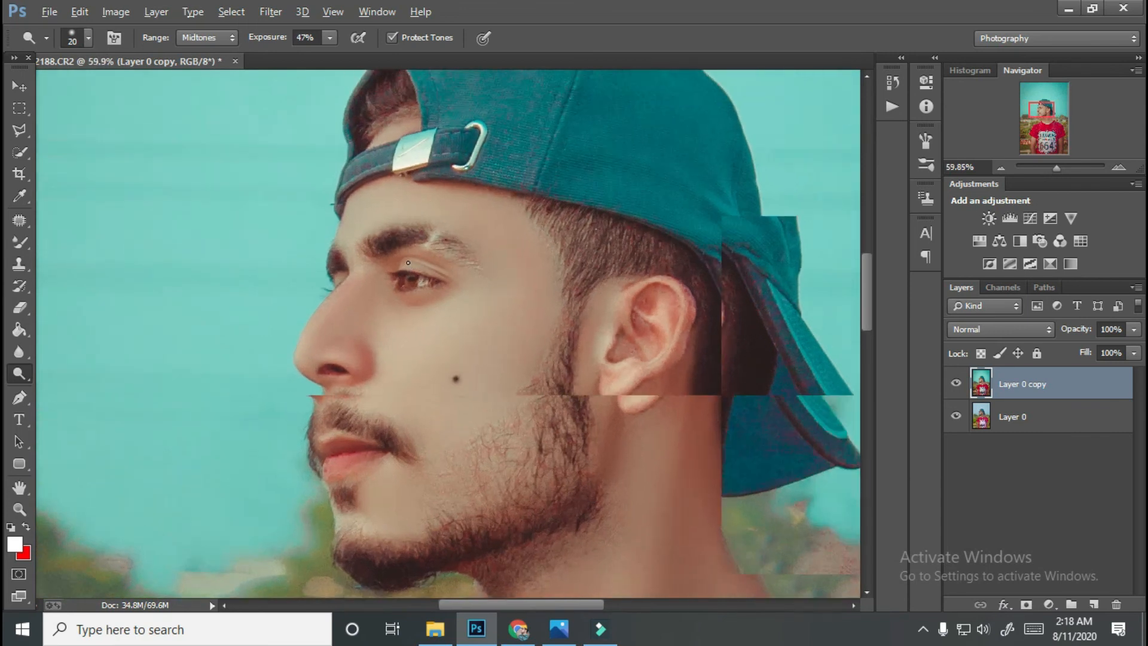